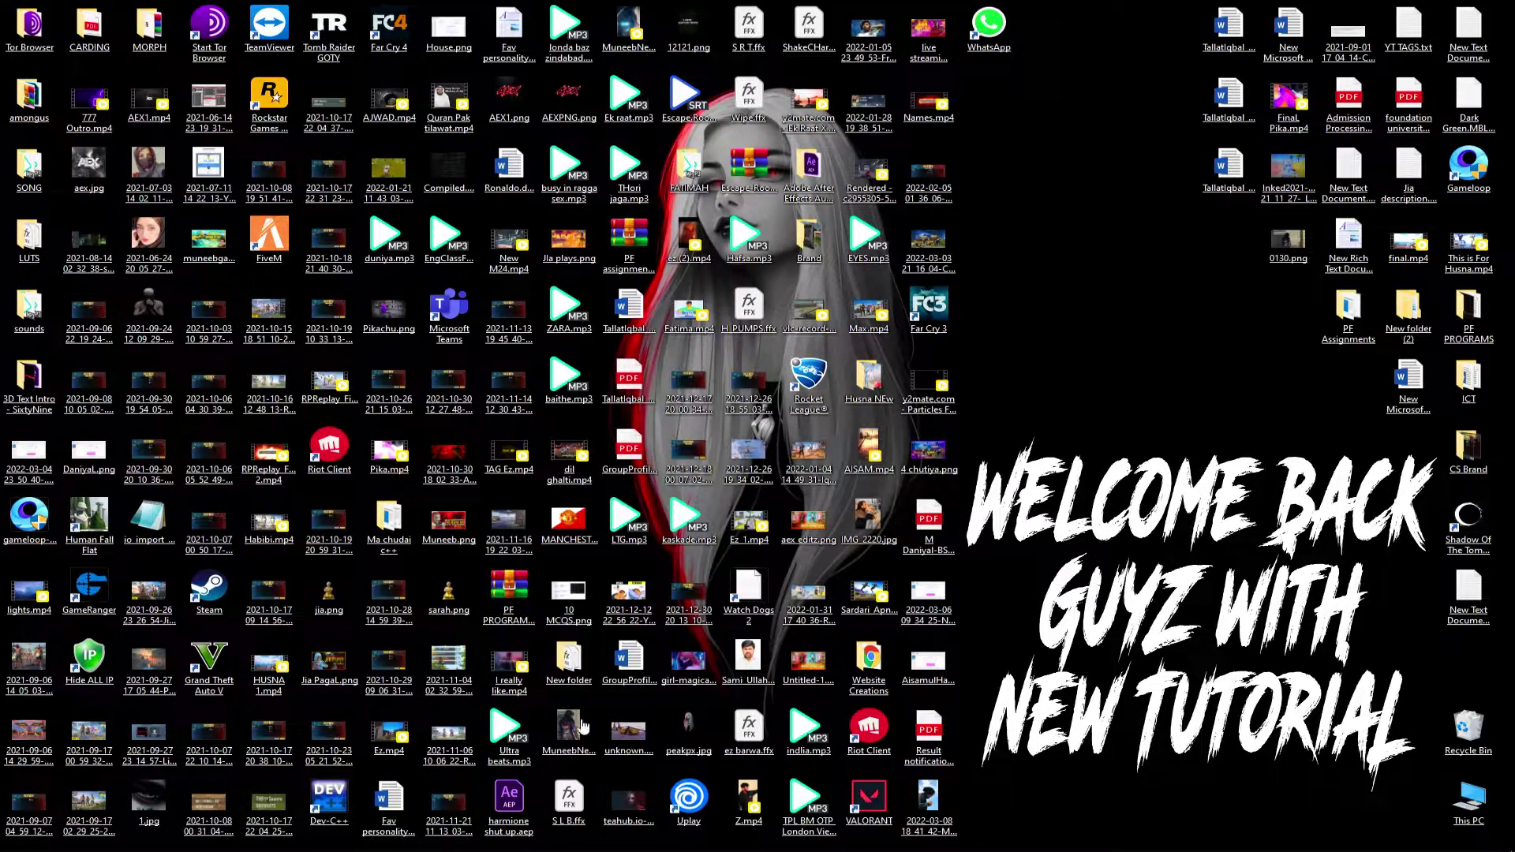
Step: Launch After Effects 2020 and create Comp 1 at 1920×1080, 60 fps
mouse_move(559, 844)
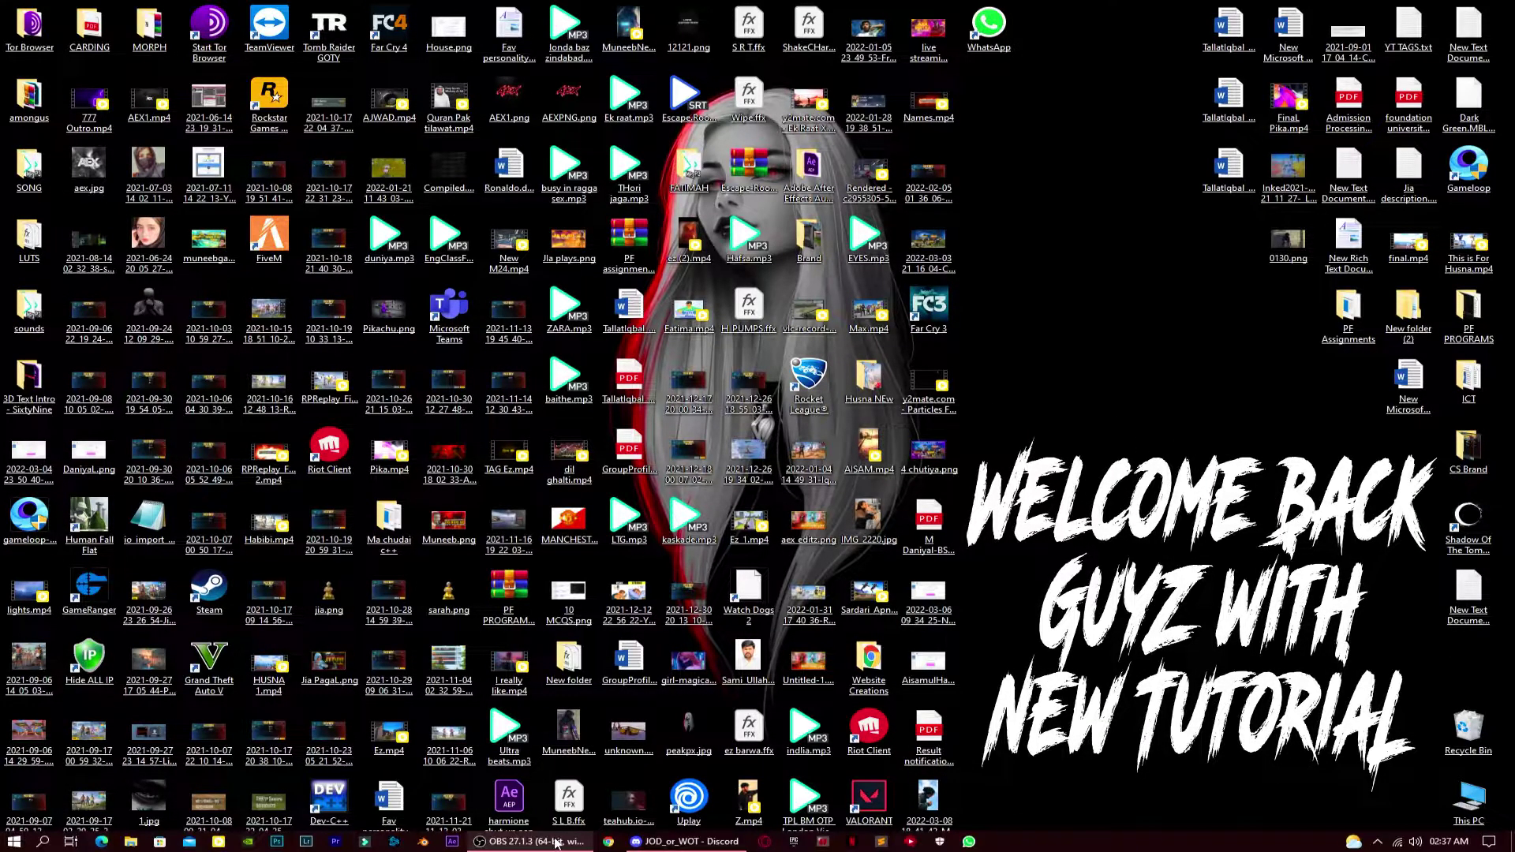
click(461, 843)
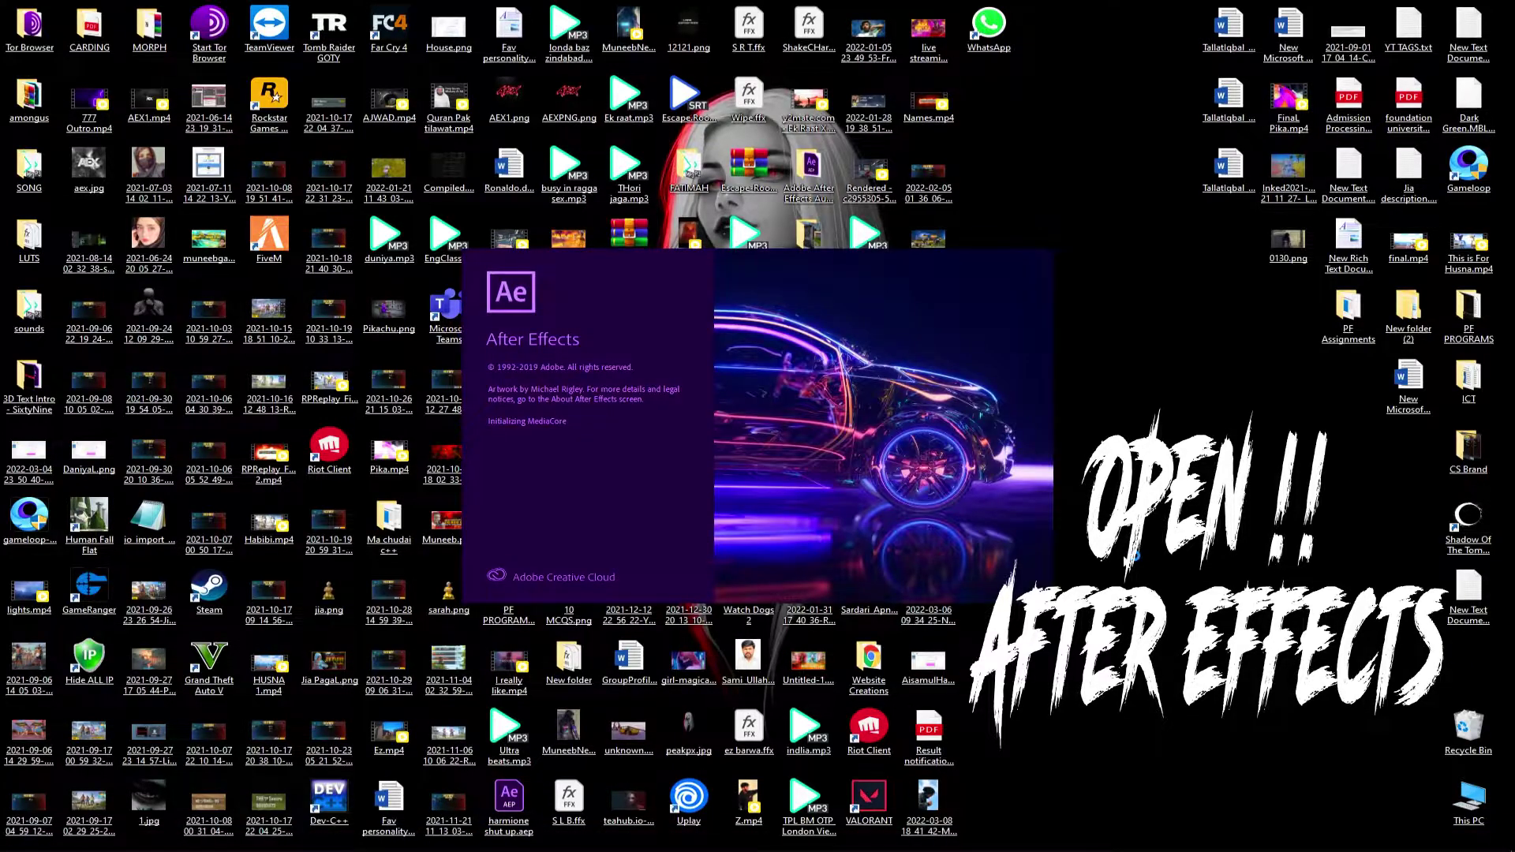
key(ctrl+n)
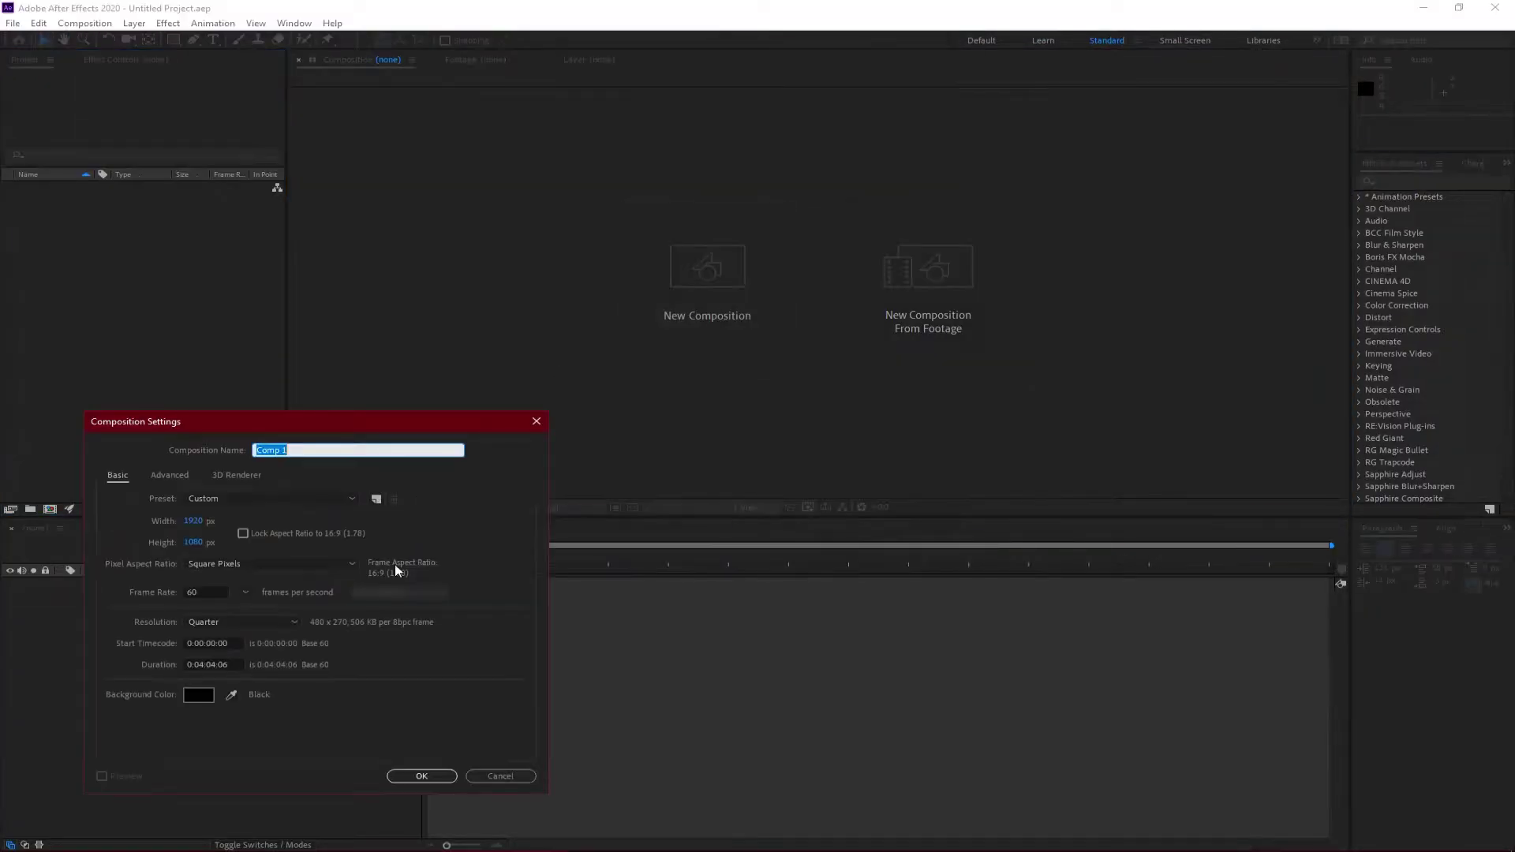
click(202, 665)
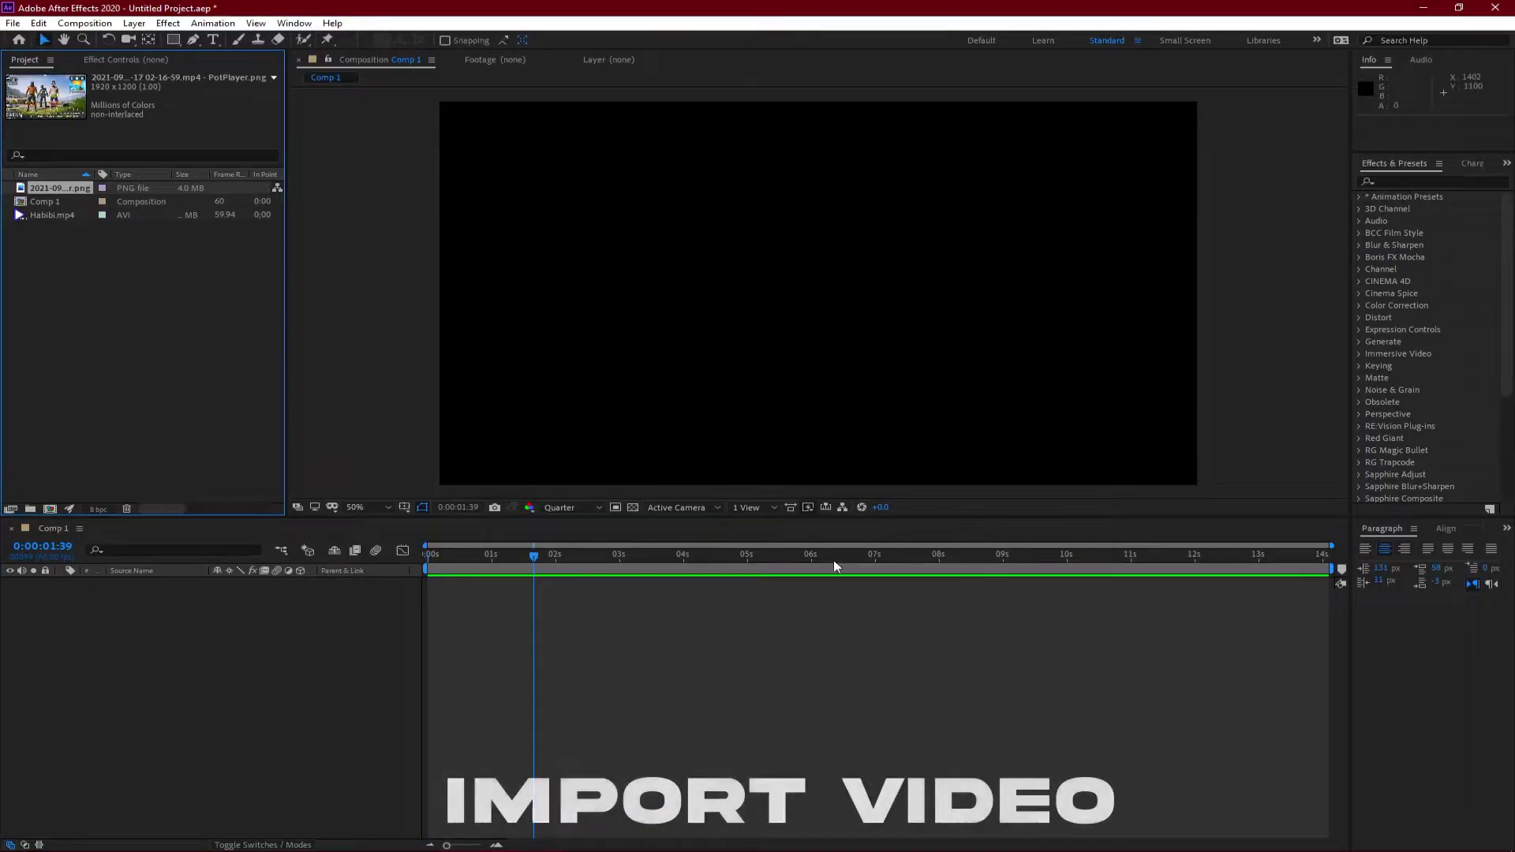
Step: Place the PUBG lobby screenshot in Comp 1 and set the current time to about 4 seconds
drag(83, 195, 209, 596)
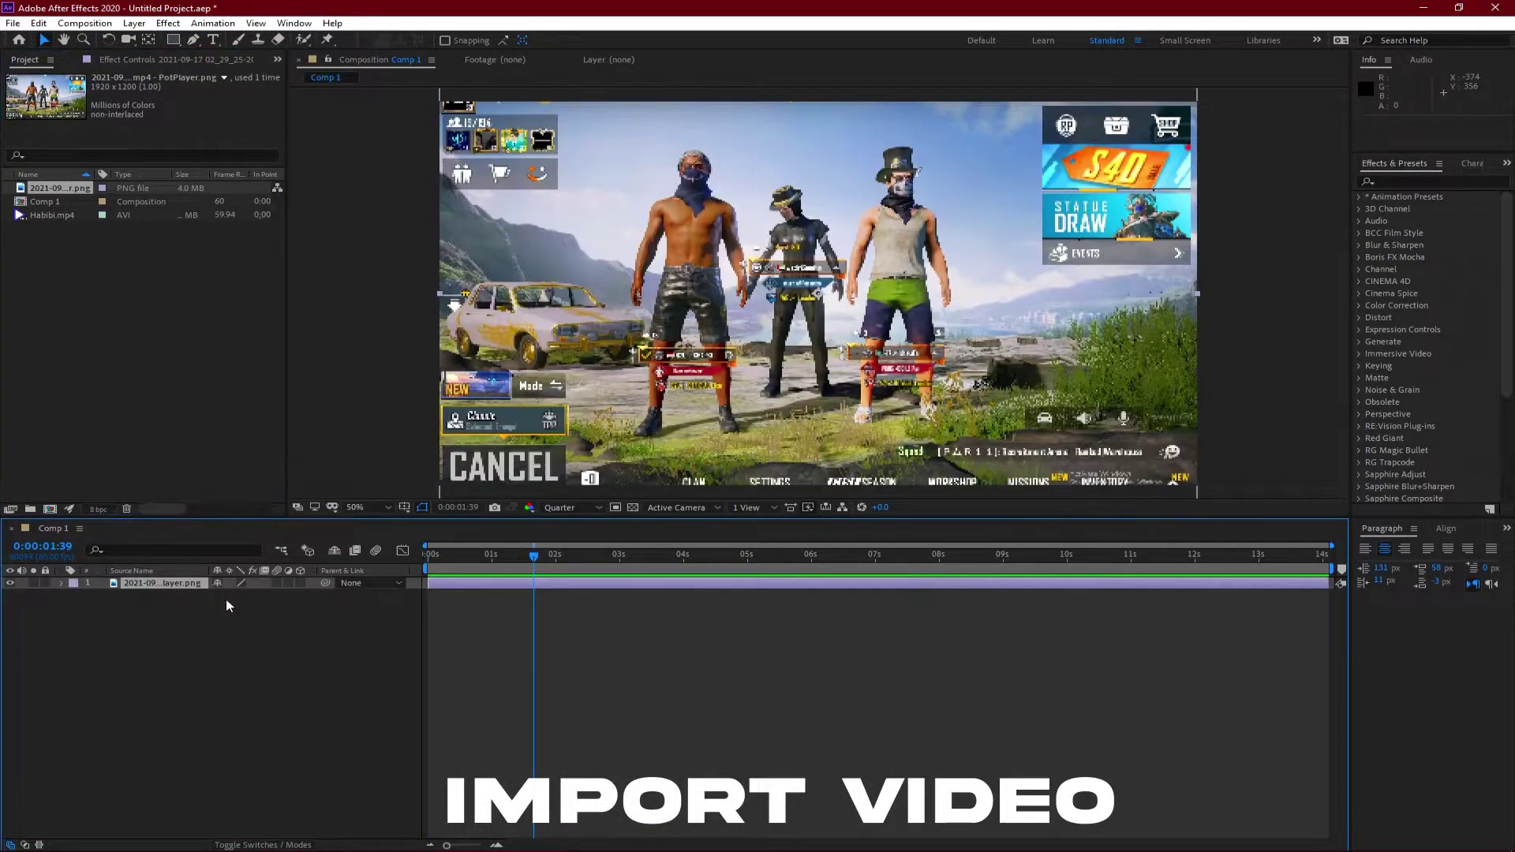
drag(534, 556, 690, 556)
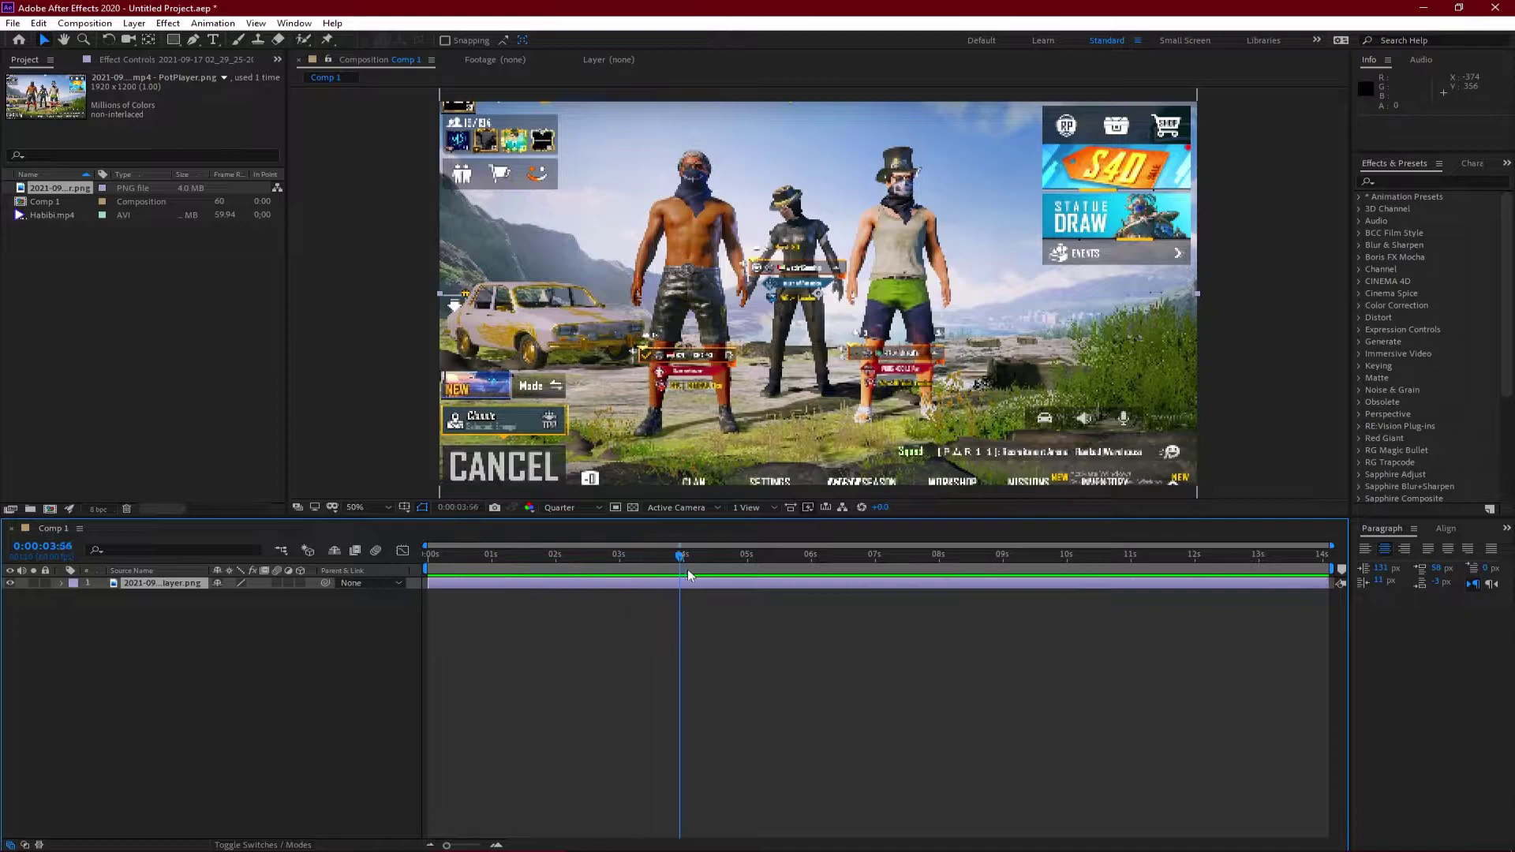
click(249, 671)
Step: Add Adjustment Layer 1 above the screenshot and keep it selected
right_click(247, 642)
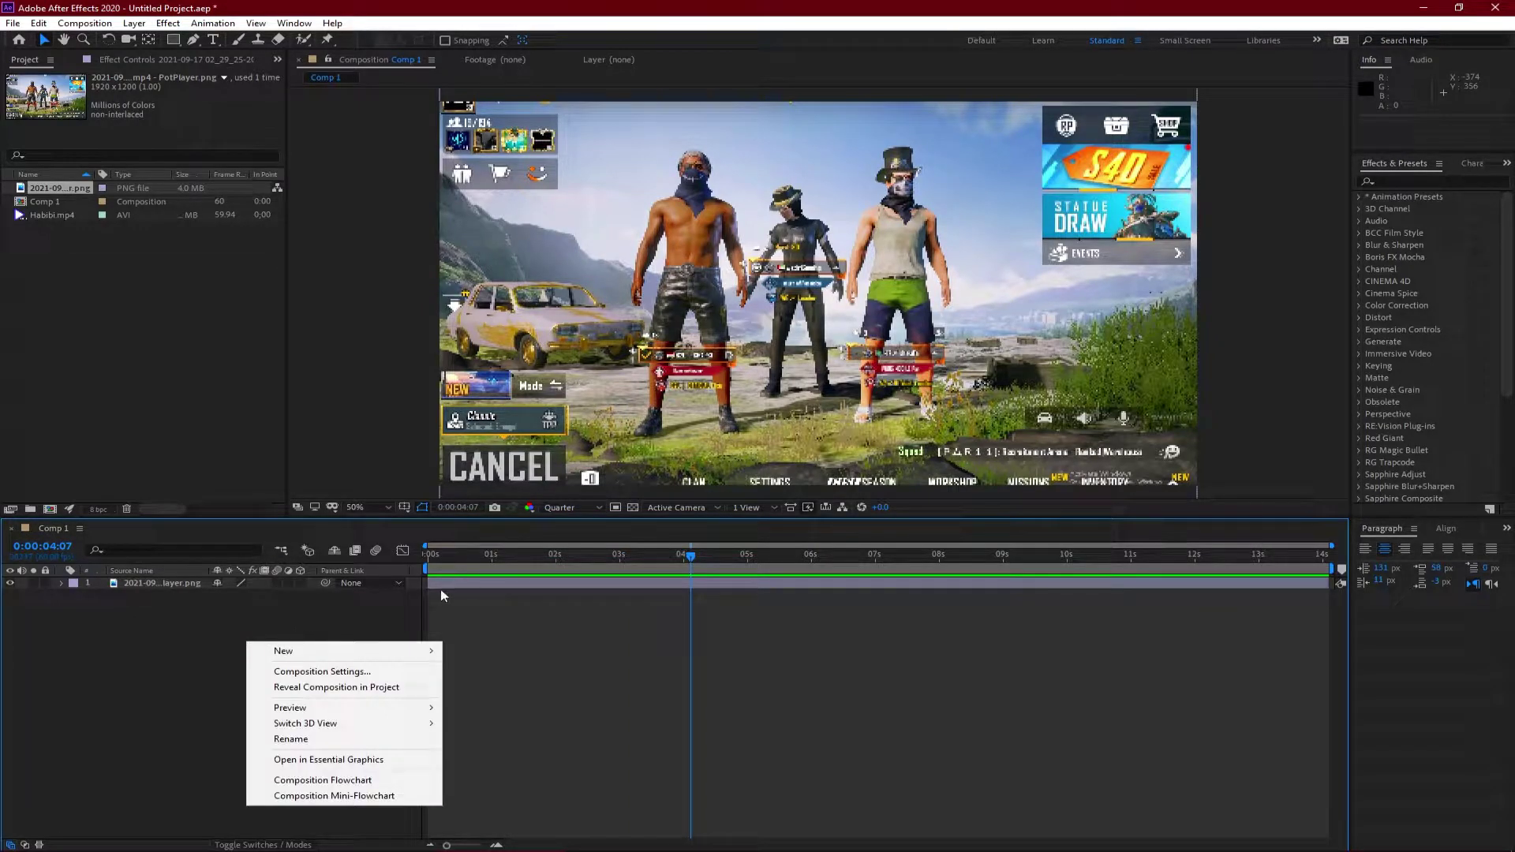
mouse_move(355, 650)
click(506, 760)
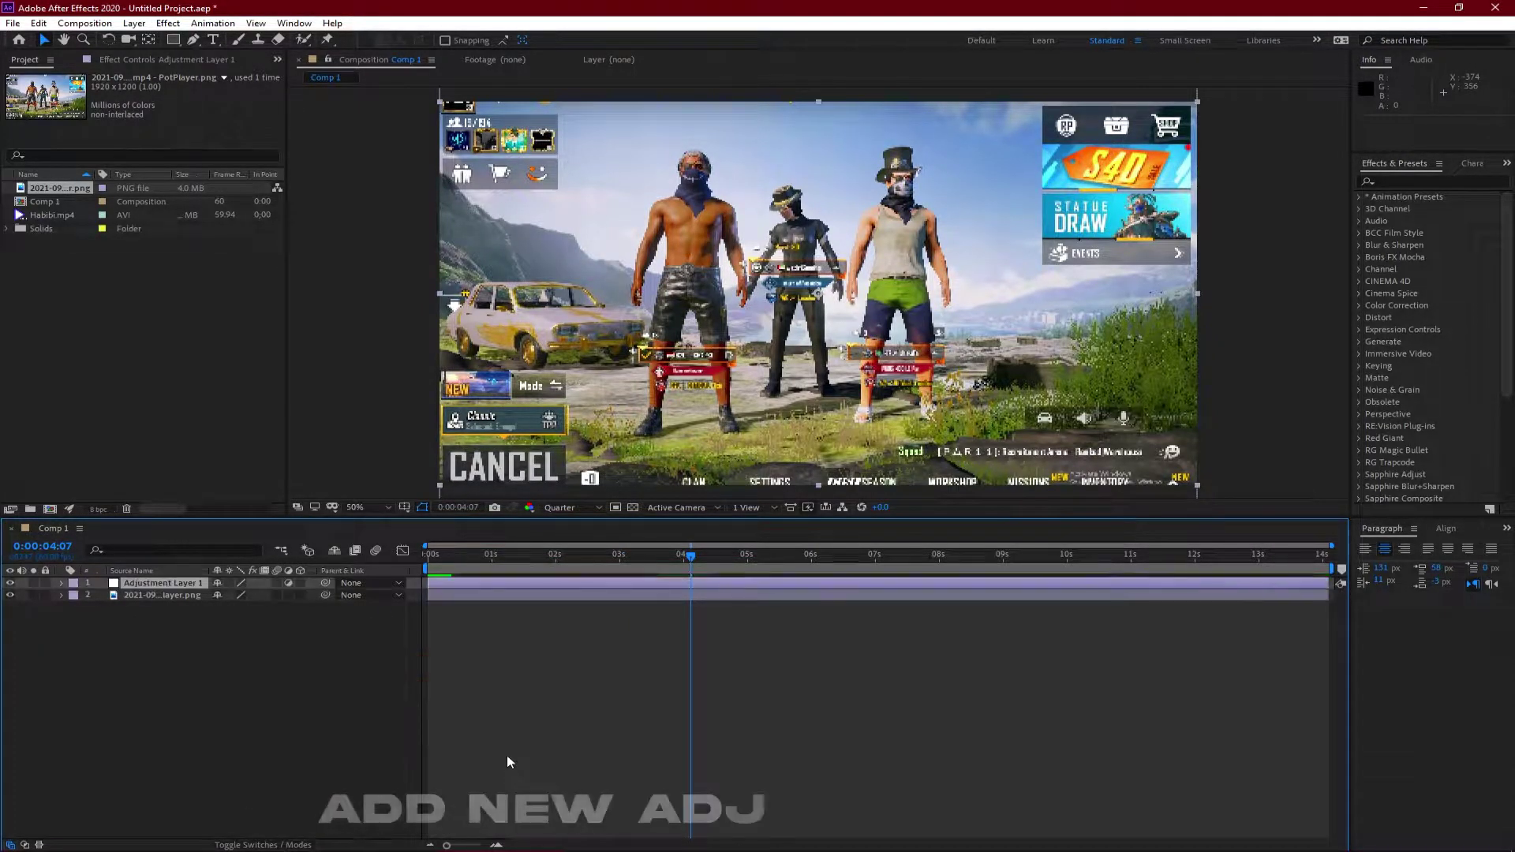
click(595, 617)
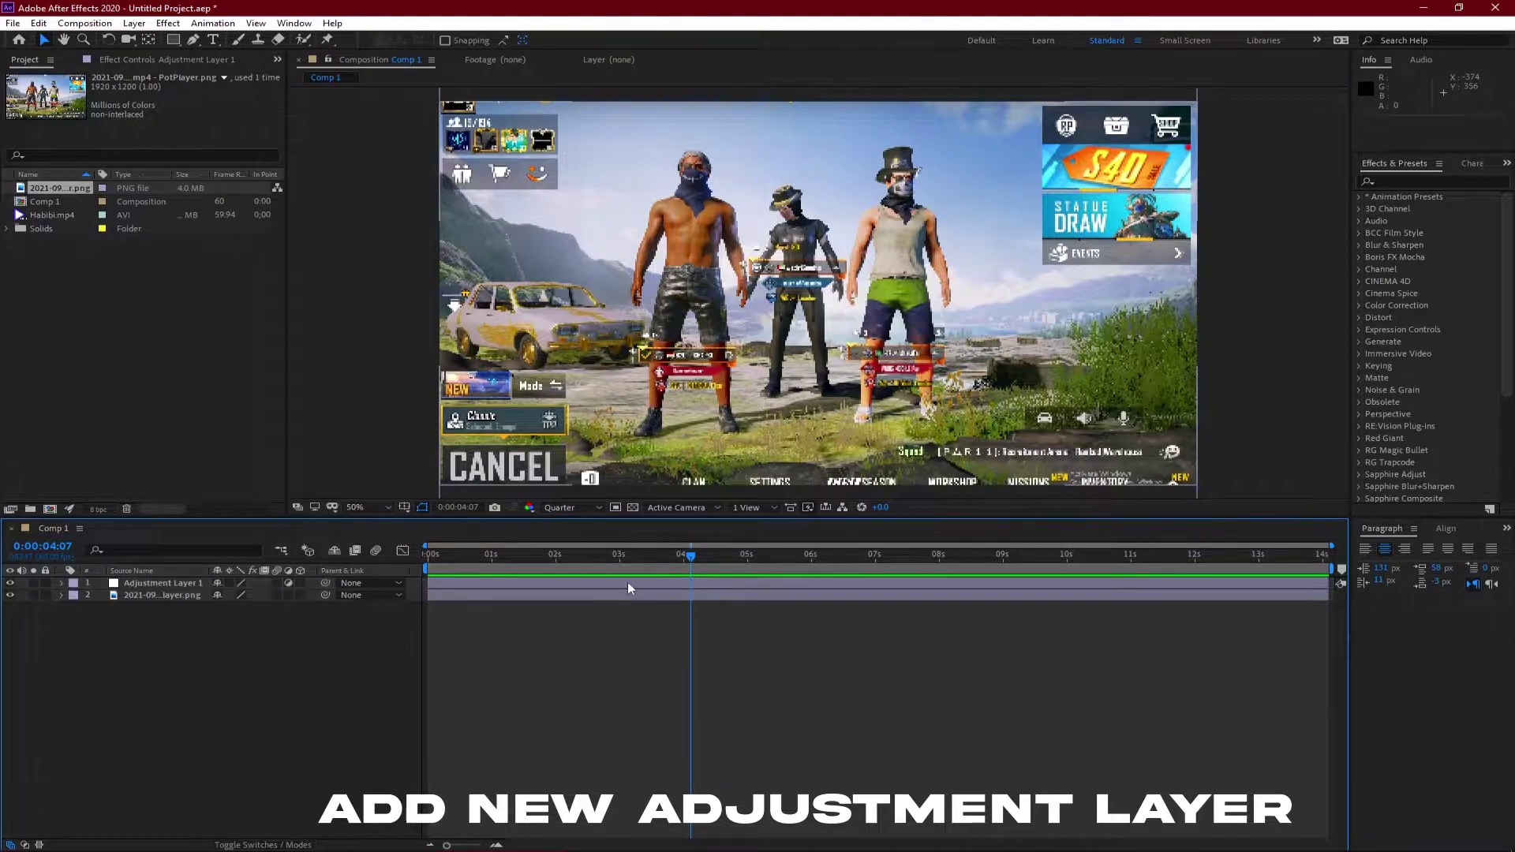
click(627, 583)
click(1427, 182)
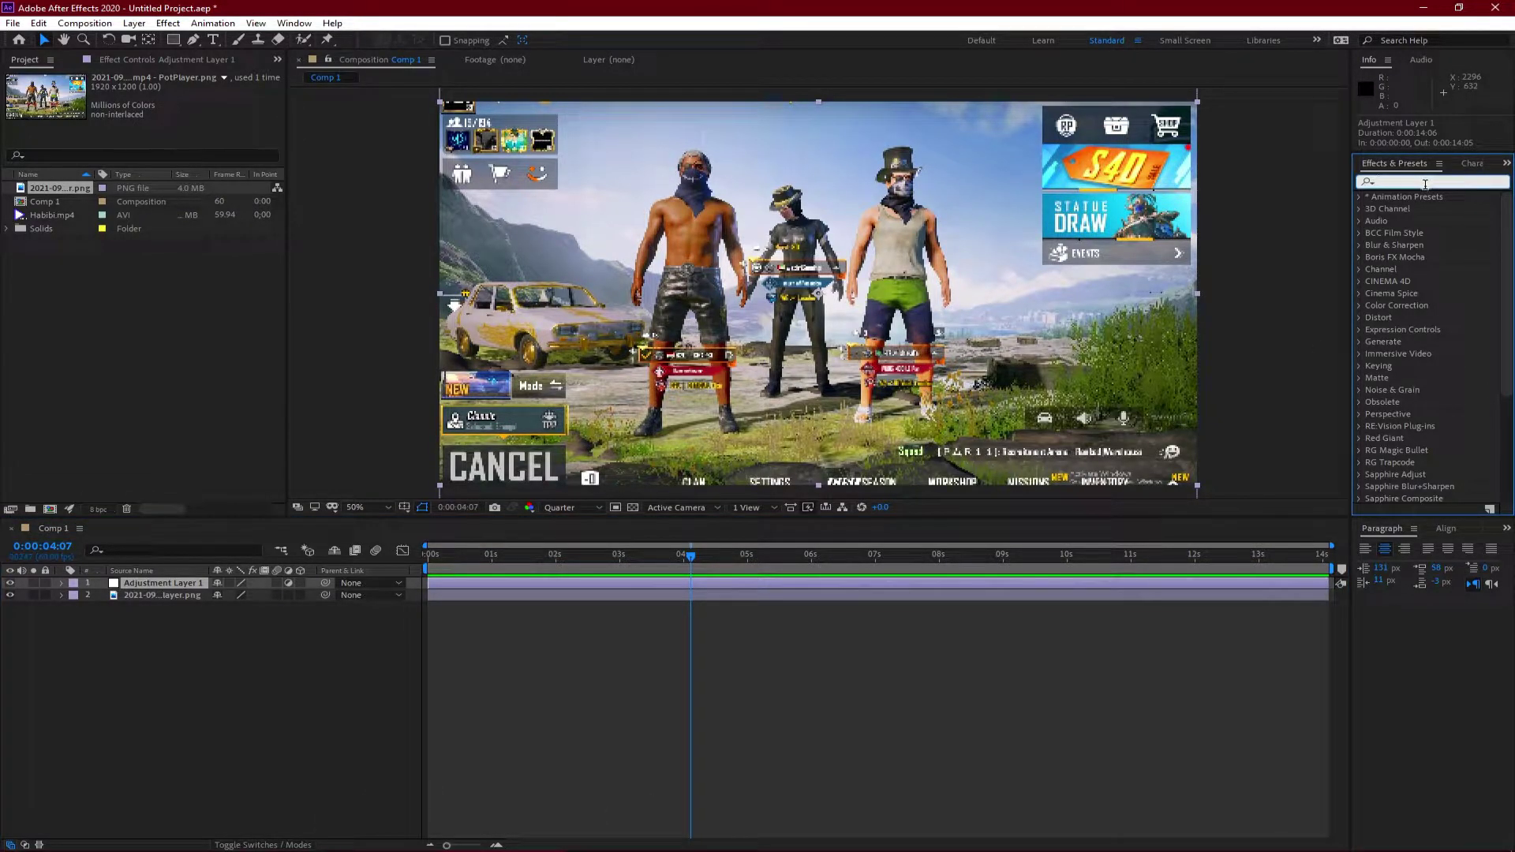
Step: Apply Sapphire S_BlurMoCurves to Adjustment Layer 1 and add Z Dist keyframes at 05:48 and 05:08
text(S_blur)
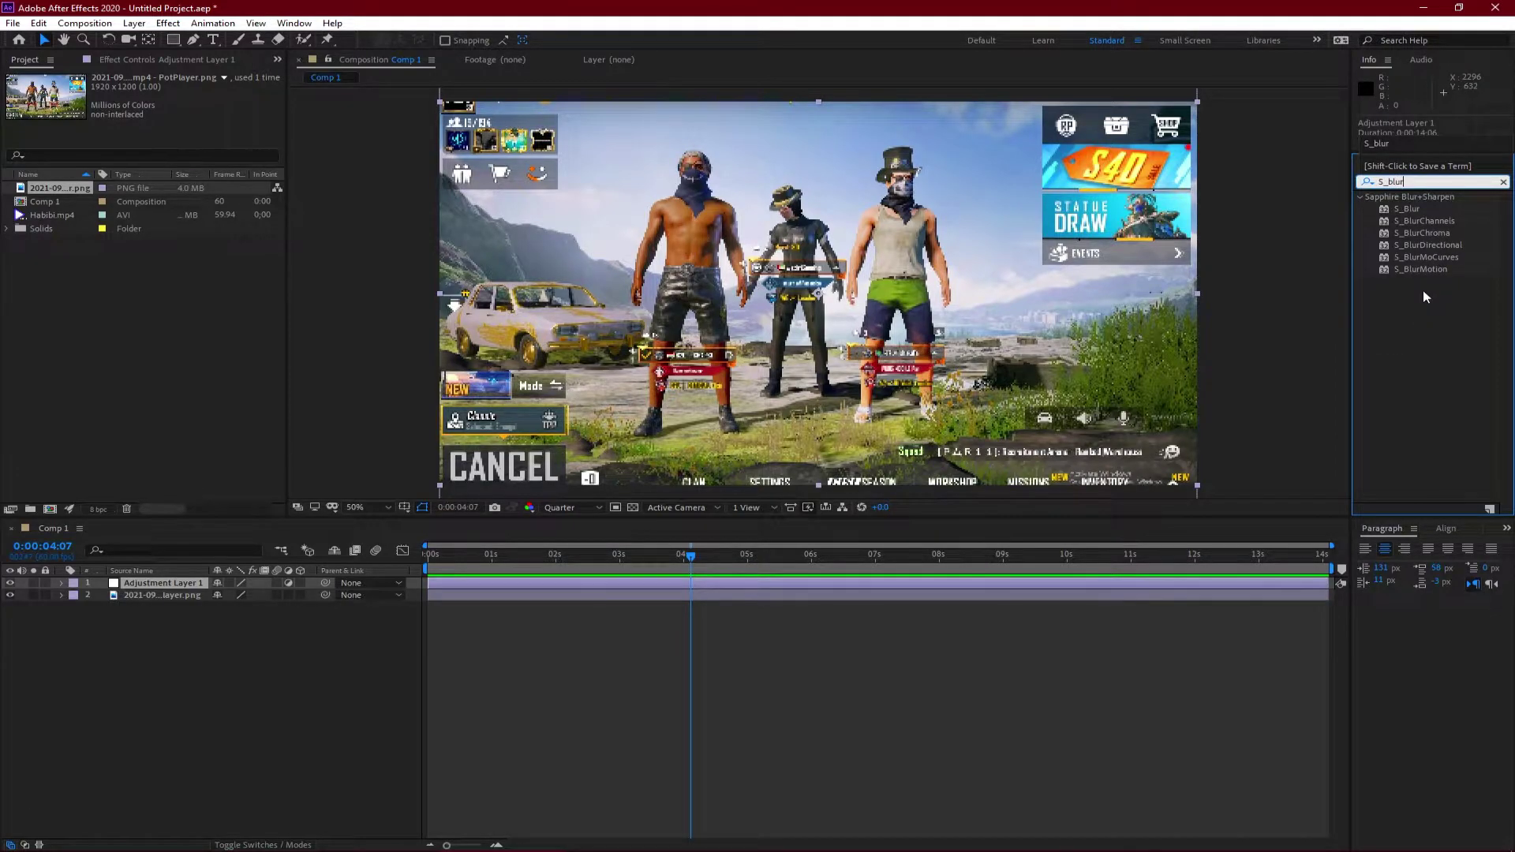
mouse_move(1429, 257)
mouse_down()
mouse_move(762, 582)
mouse_move(798, 556)
mouse_up()
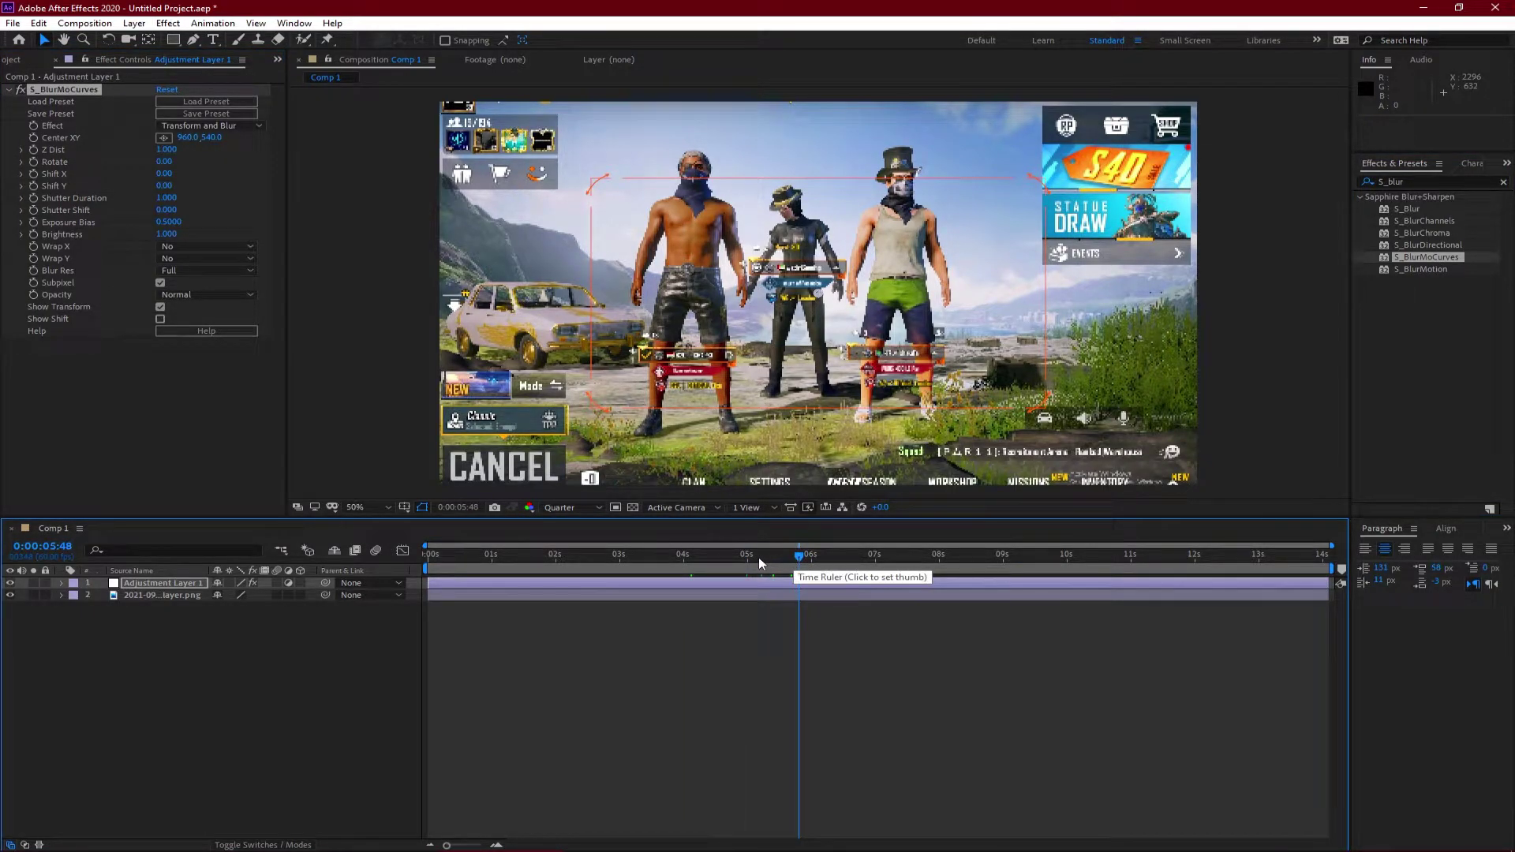
click(33, 149)
key(u)
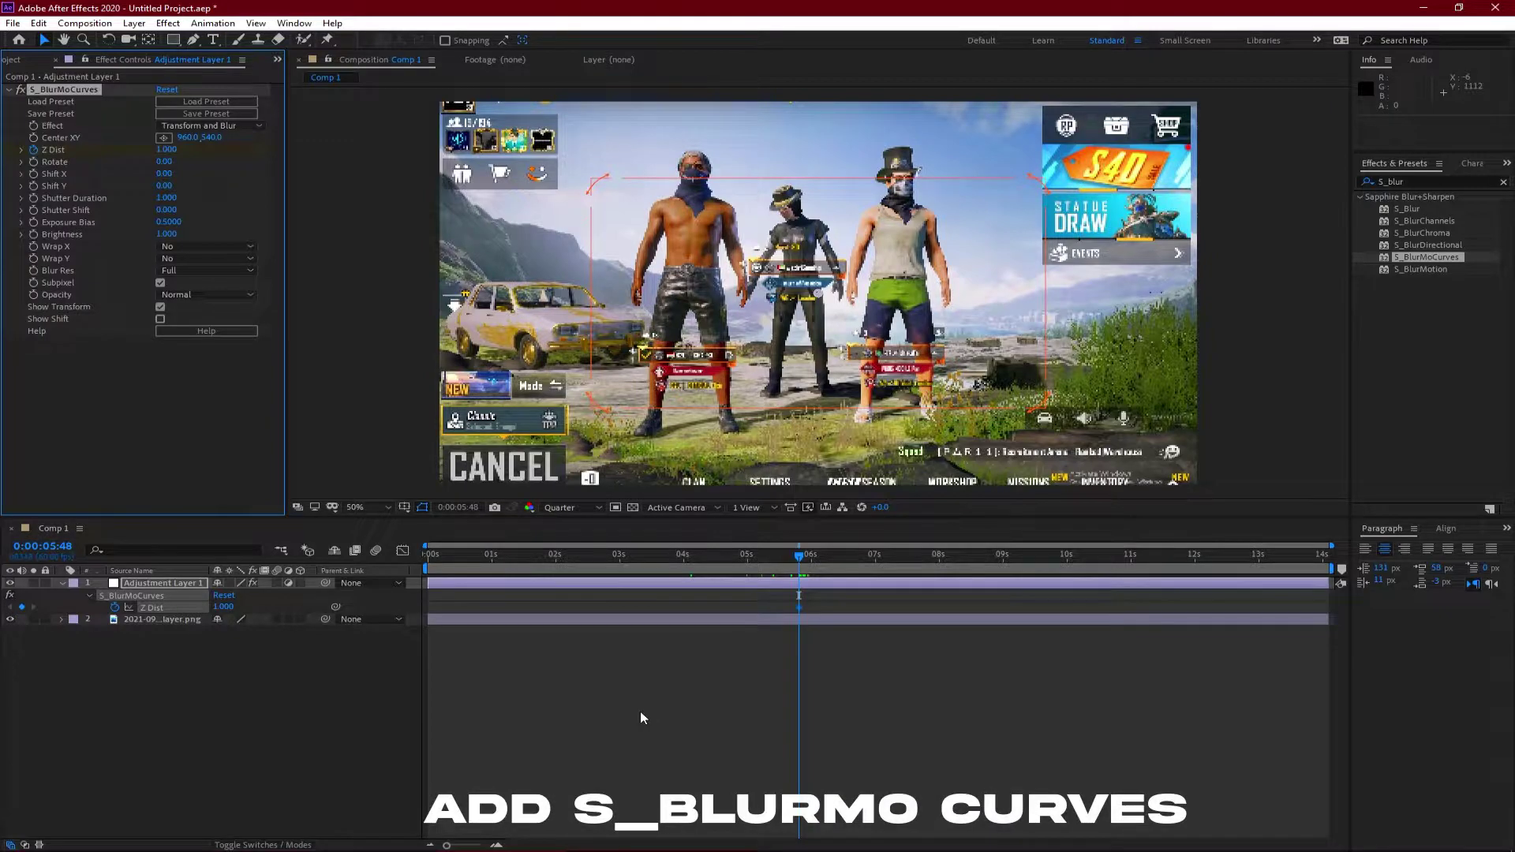
key(Page_Up)
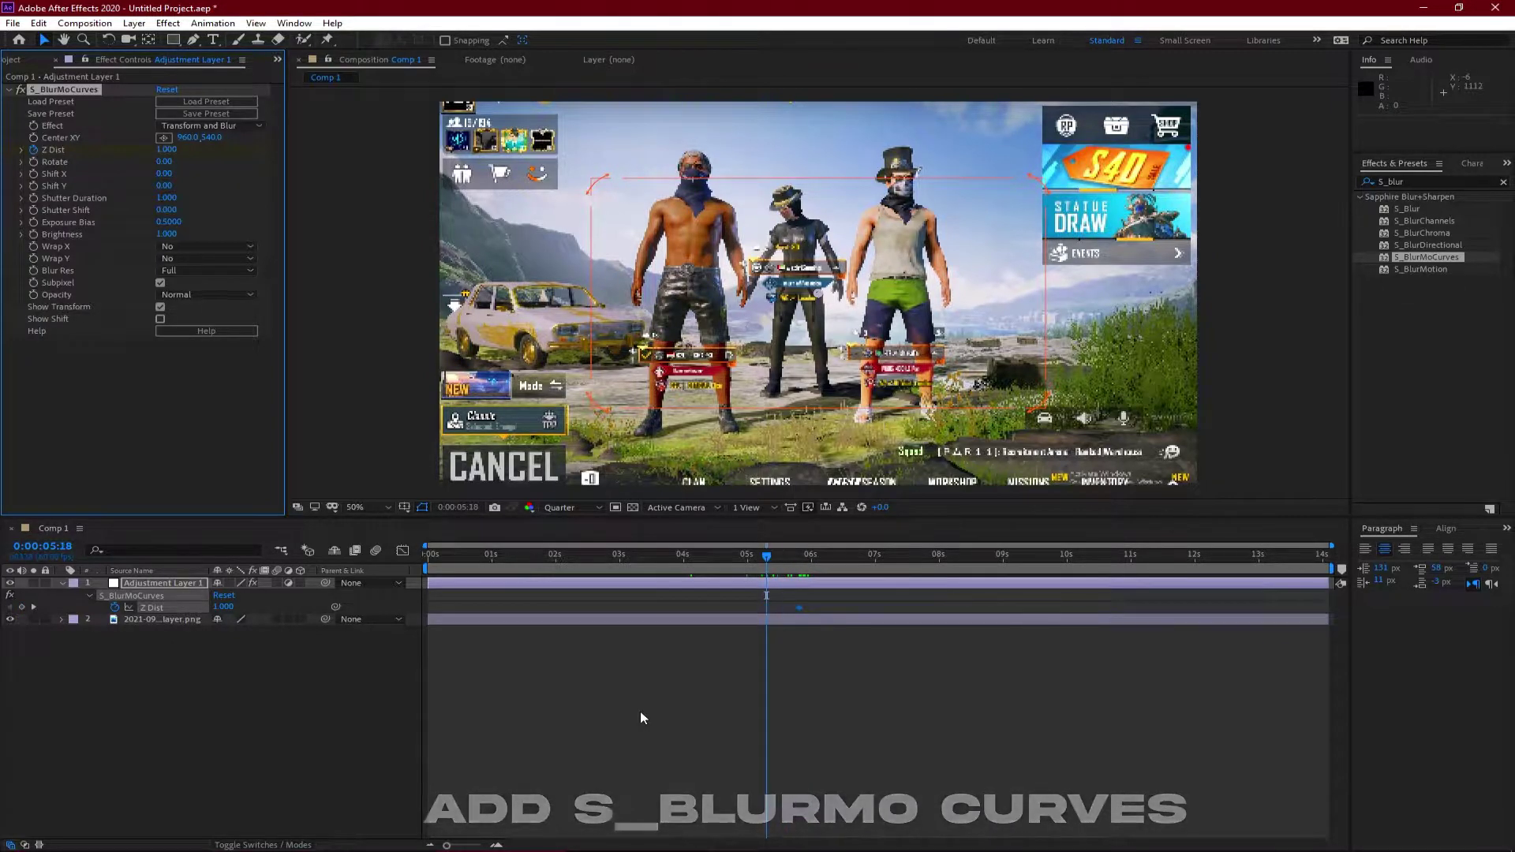
click(21, 607)
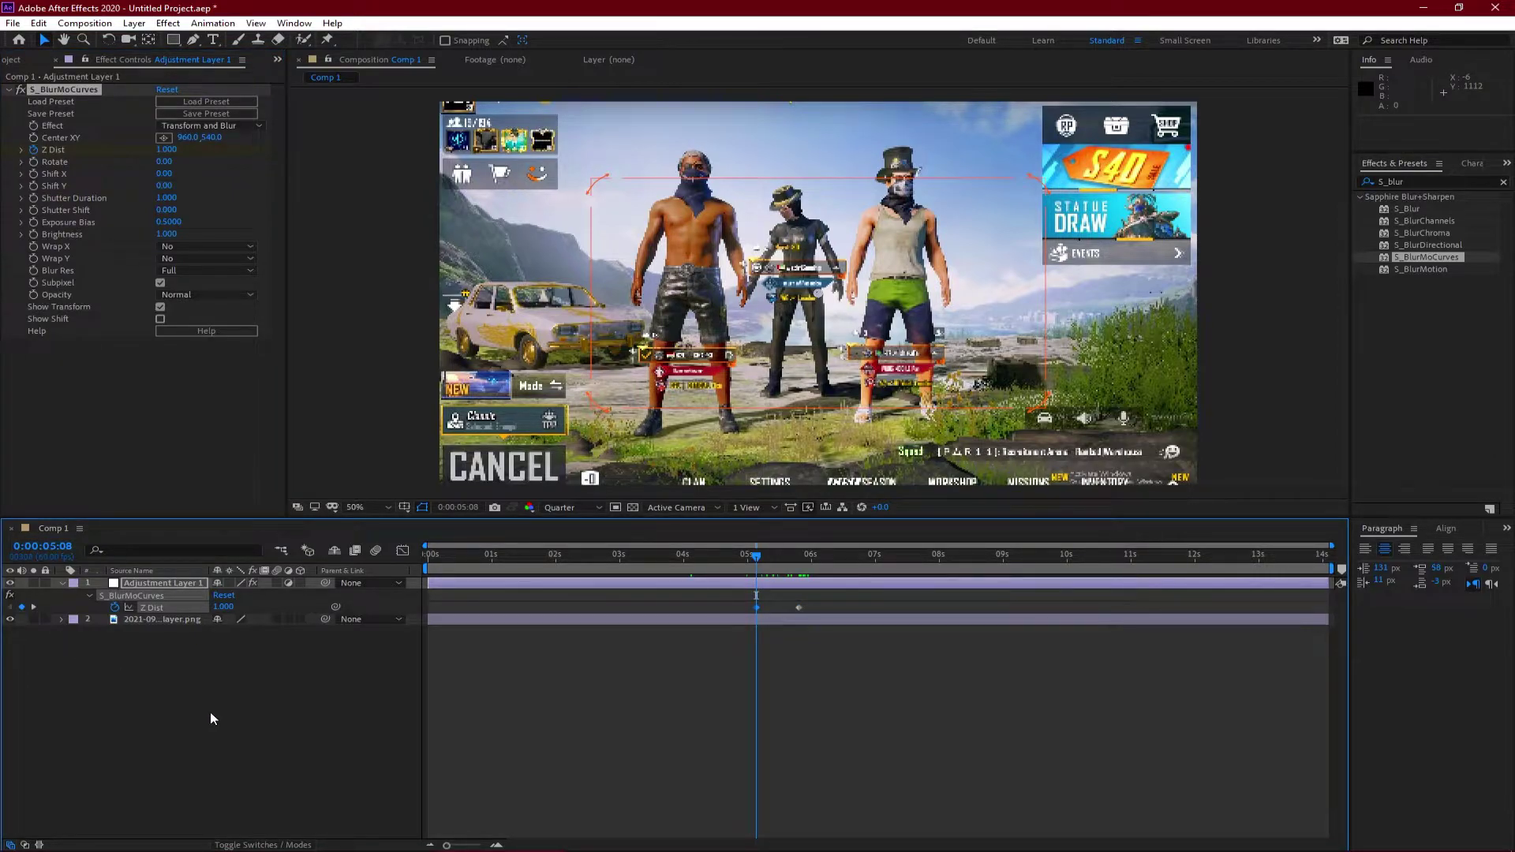
Step: Lower Z Dist to 0.470 at the 05:48 keyframe
key(k)
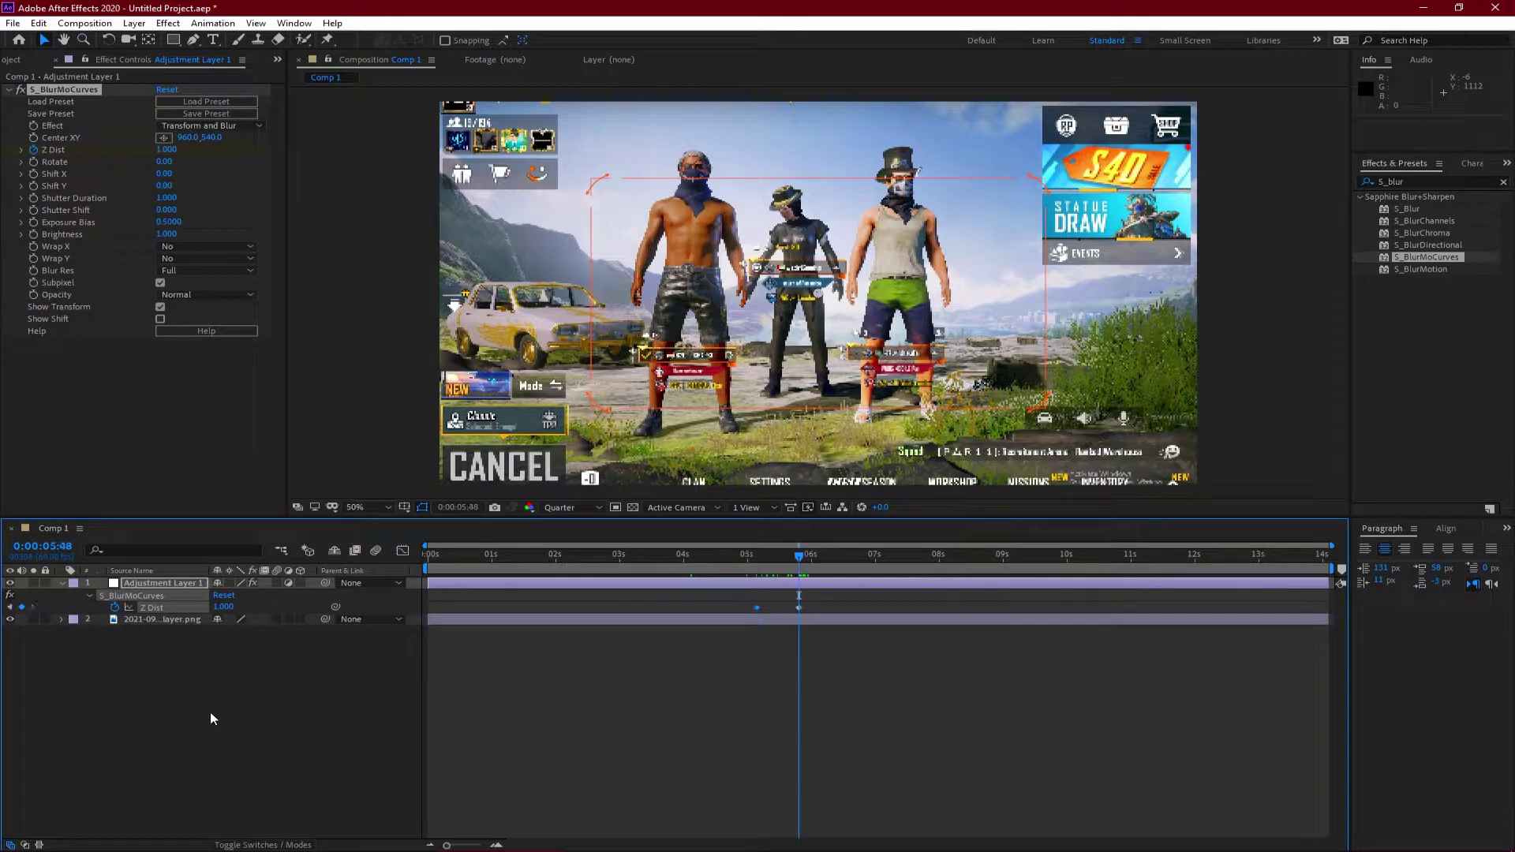
click(223, 607)
text(0.470)
click(199, 667)
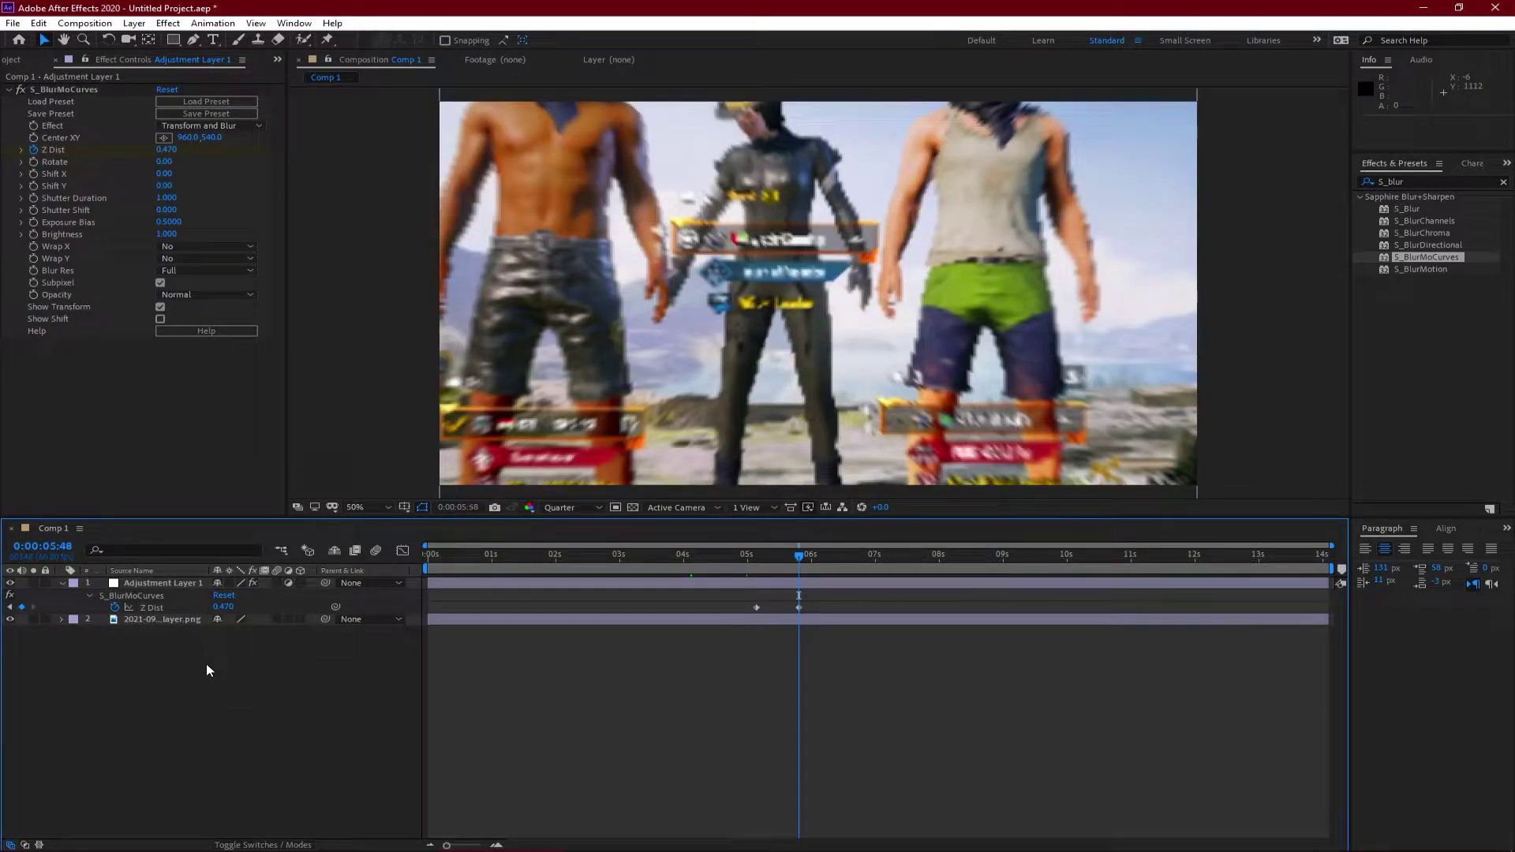
Step: Key Z Dist back to 1.000 at 06:08
key(space)
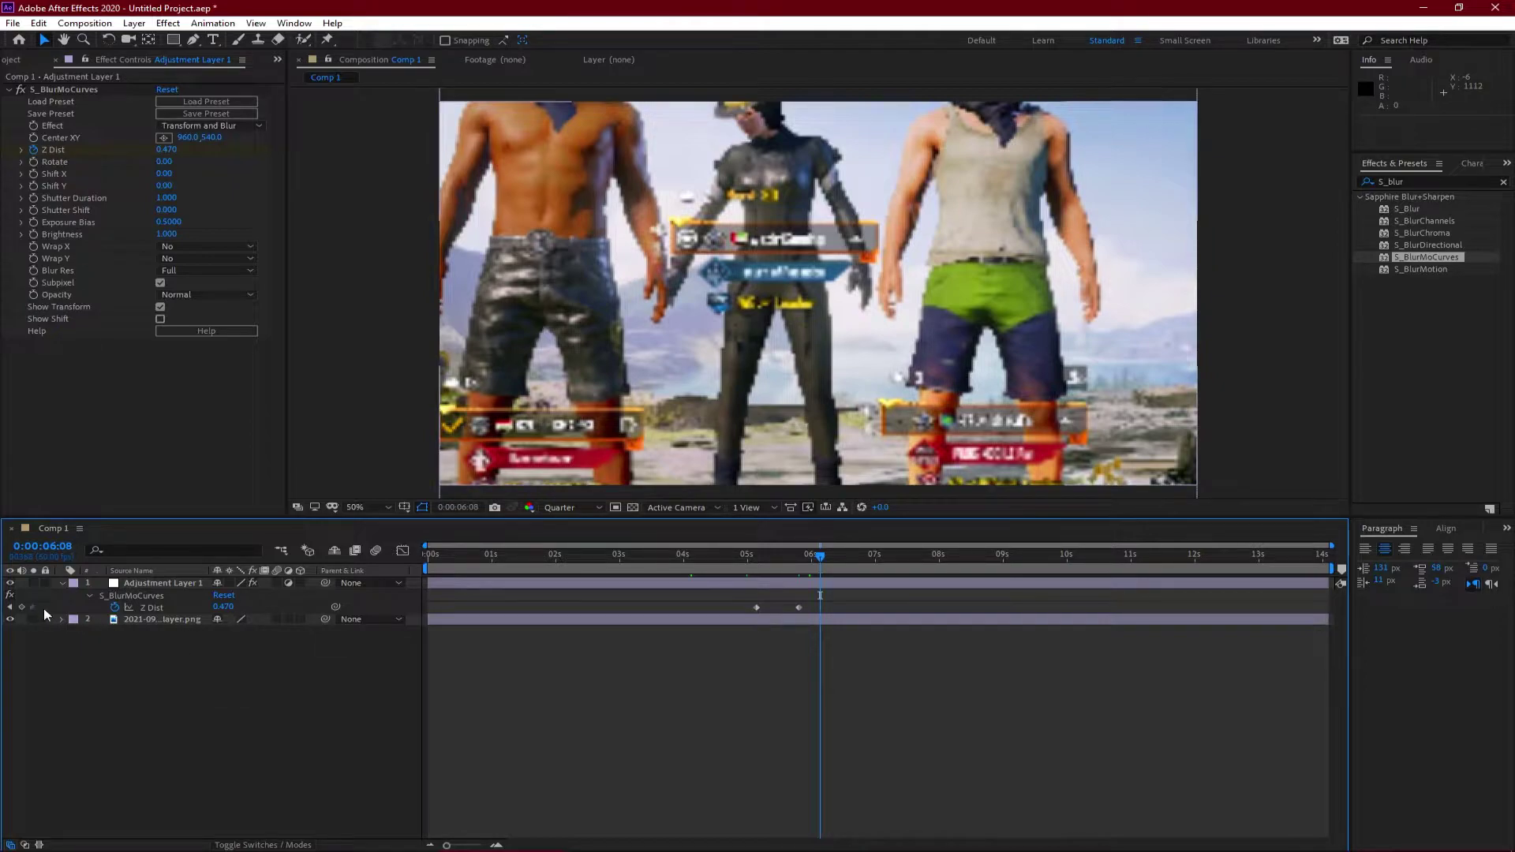
click(21, 607)
click(223, 606)
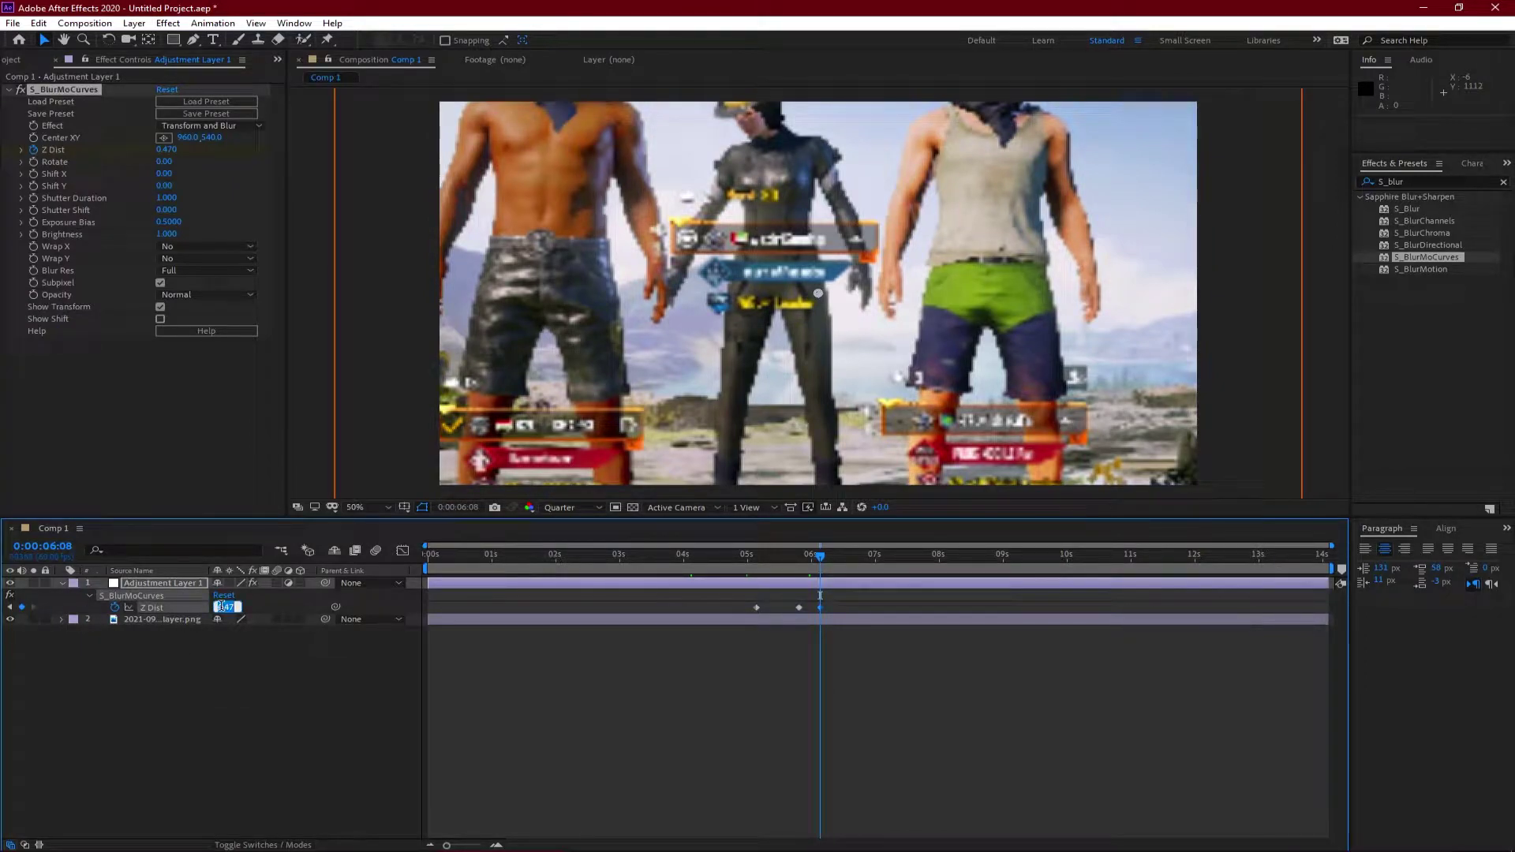
text(01)
key(Return)
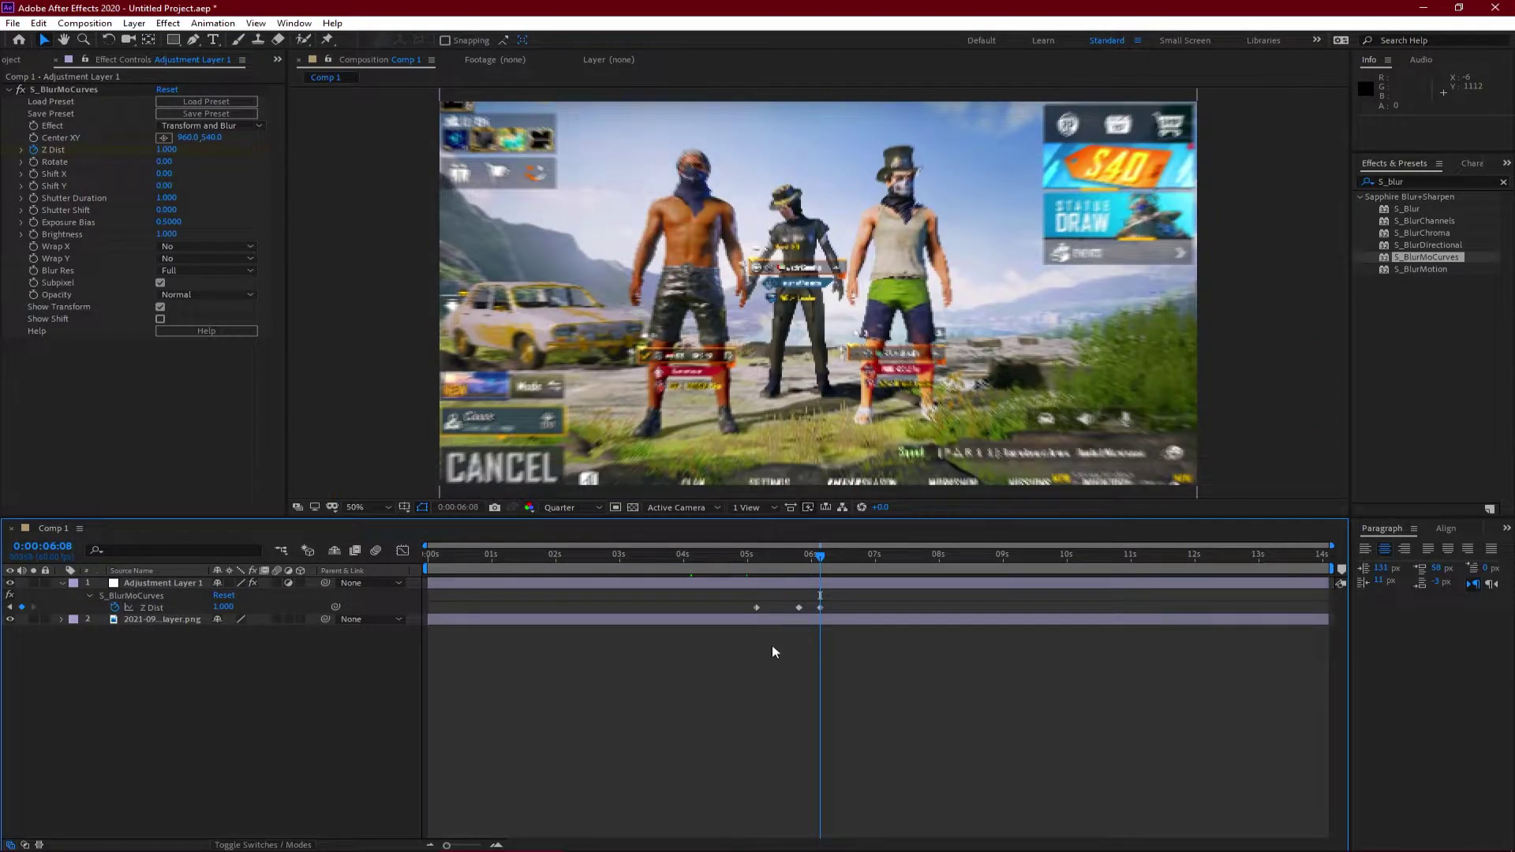
Step: Zoom the timeline around the Z Dist keyframes and reselect Adjustment Layer 1
click(496, 846)
click(496, 845)
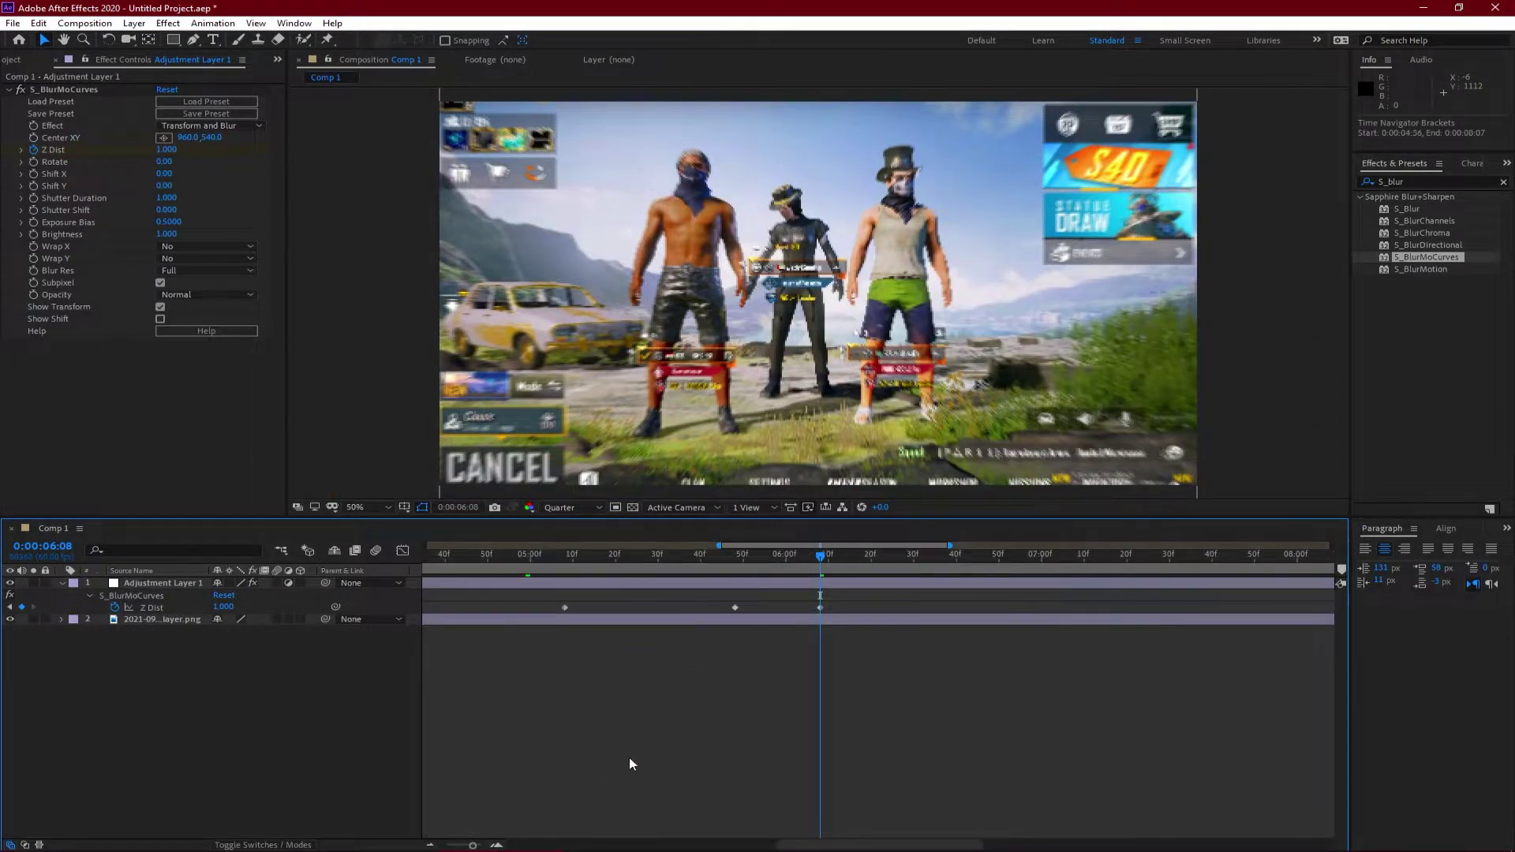
click(430, 844)
click(737, 582)
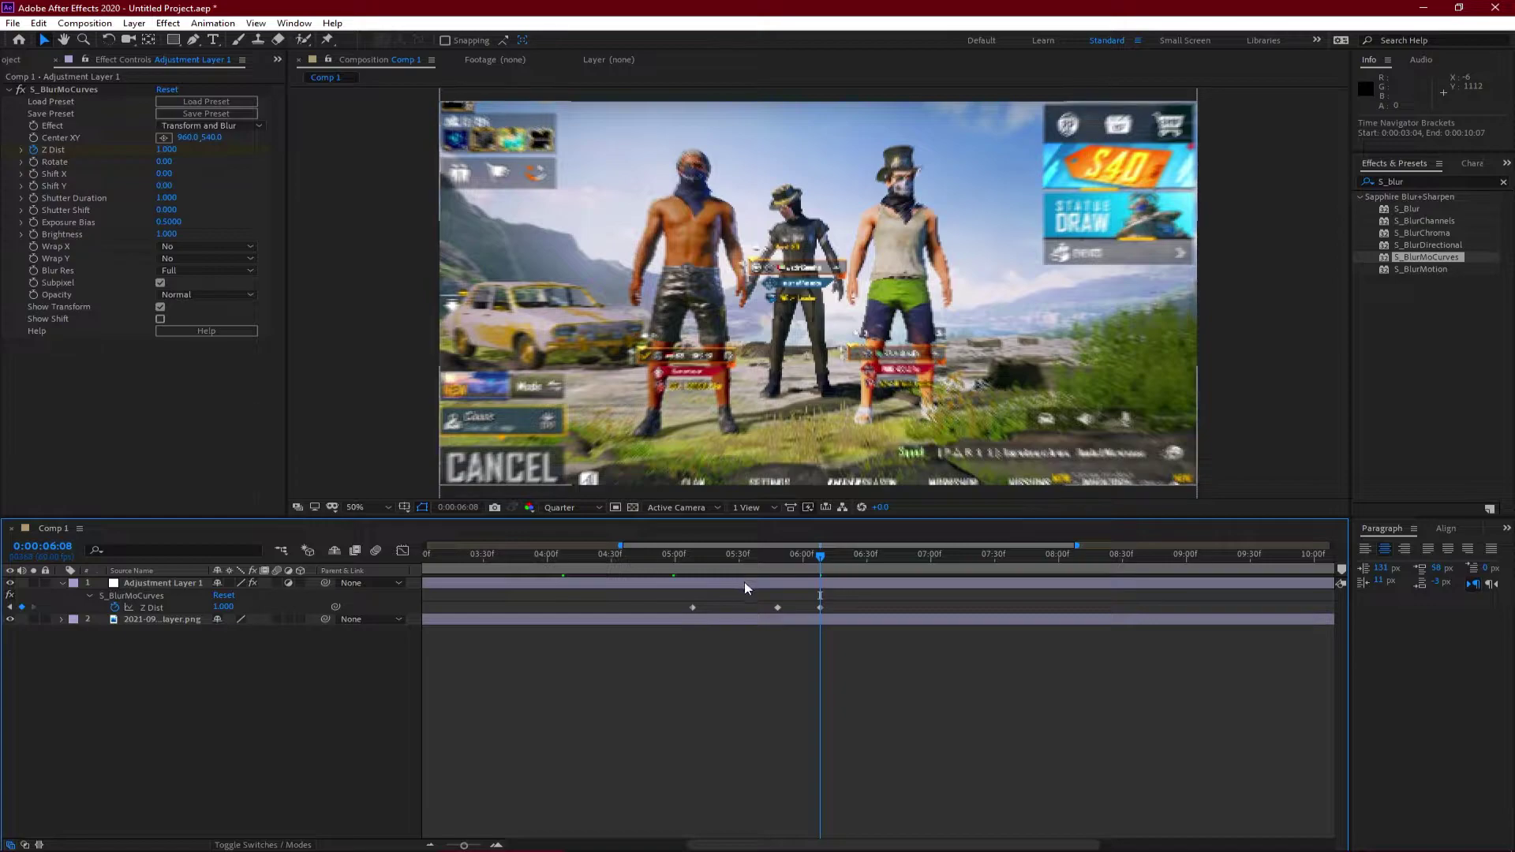
click(1363, 182)
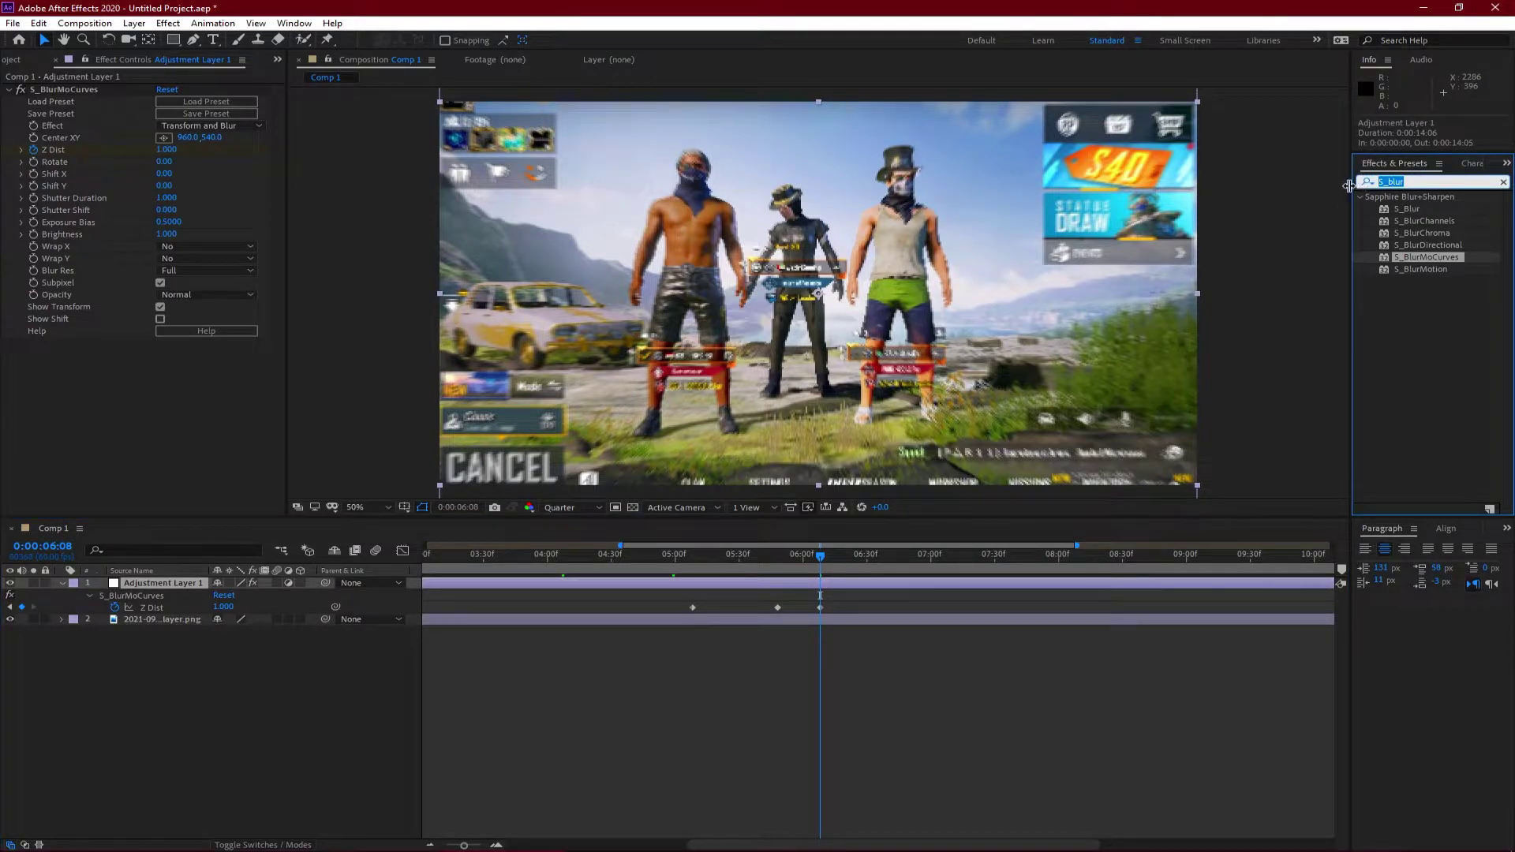
Step: Search for S_Shake and apply it to Adjustment Layer 1
text(s)
click(1363, 183)
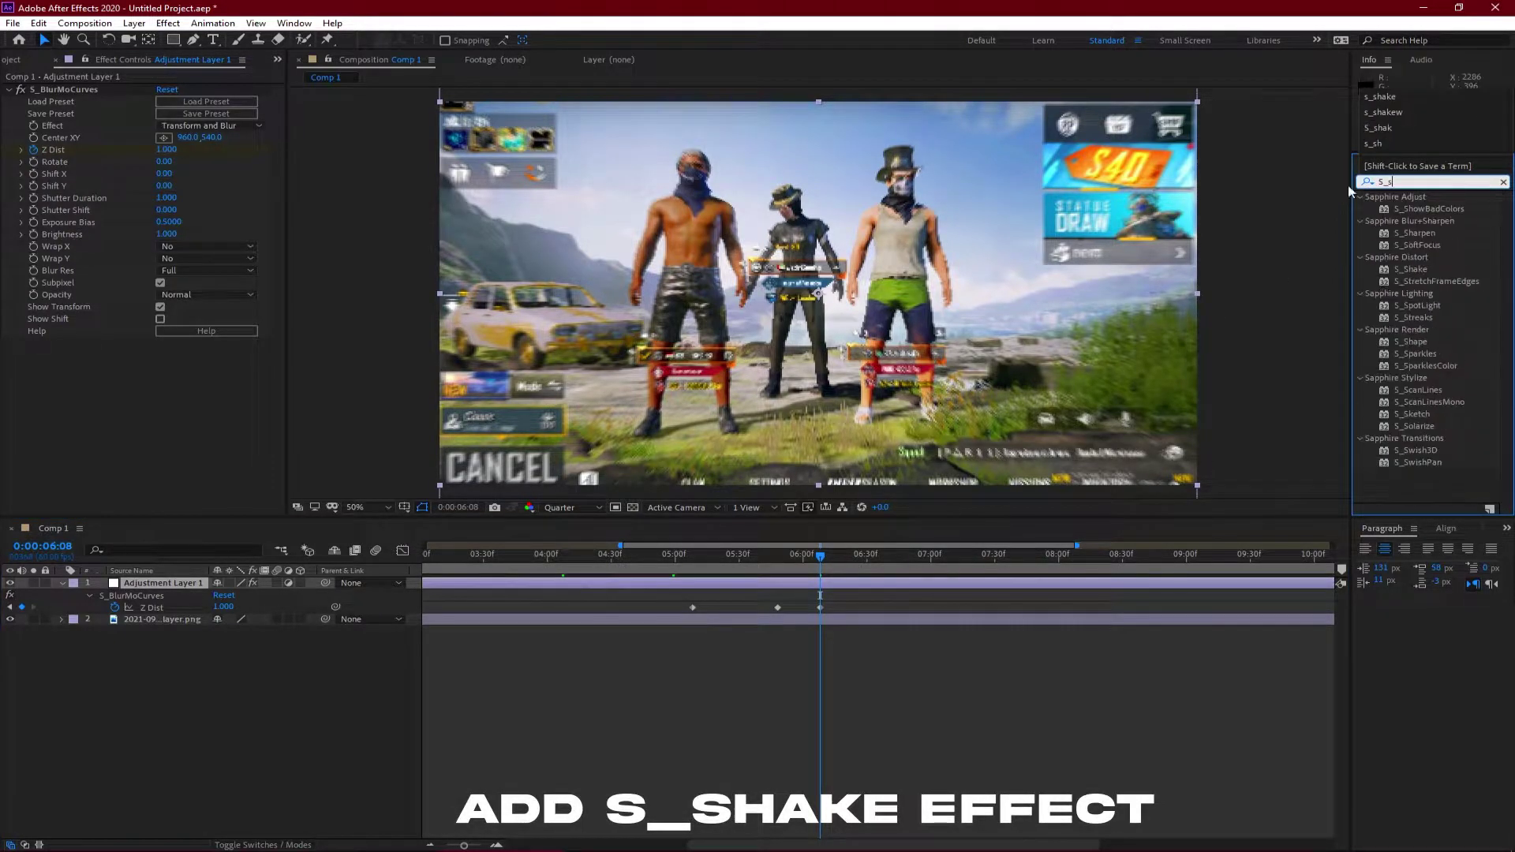
text(_shake)
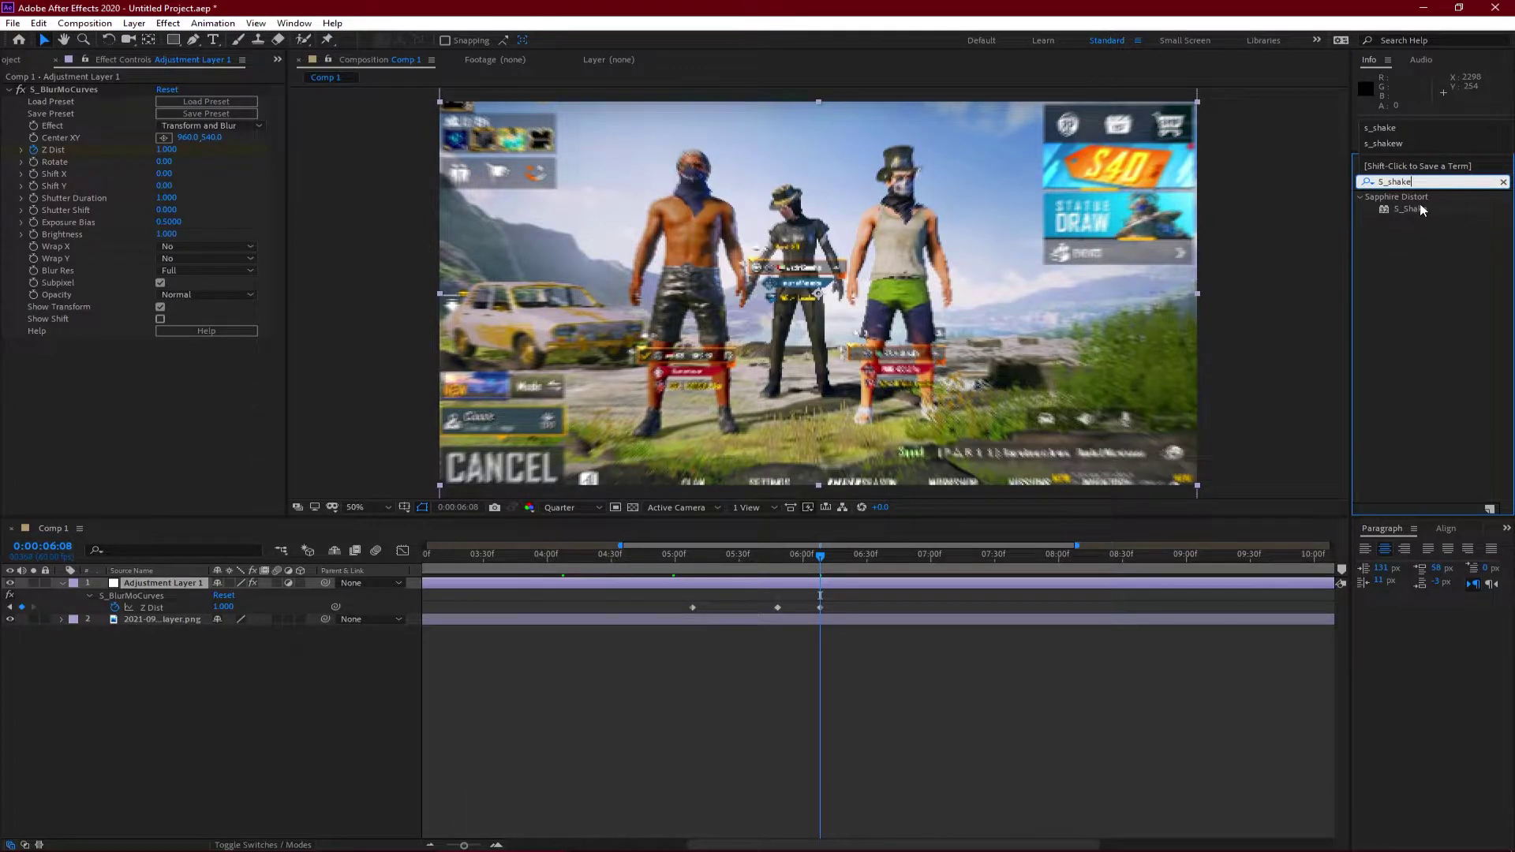
drag(1410, 209, 775, 585)
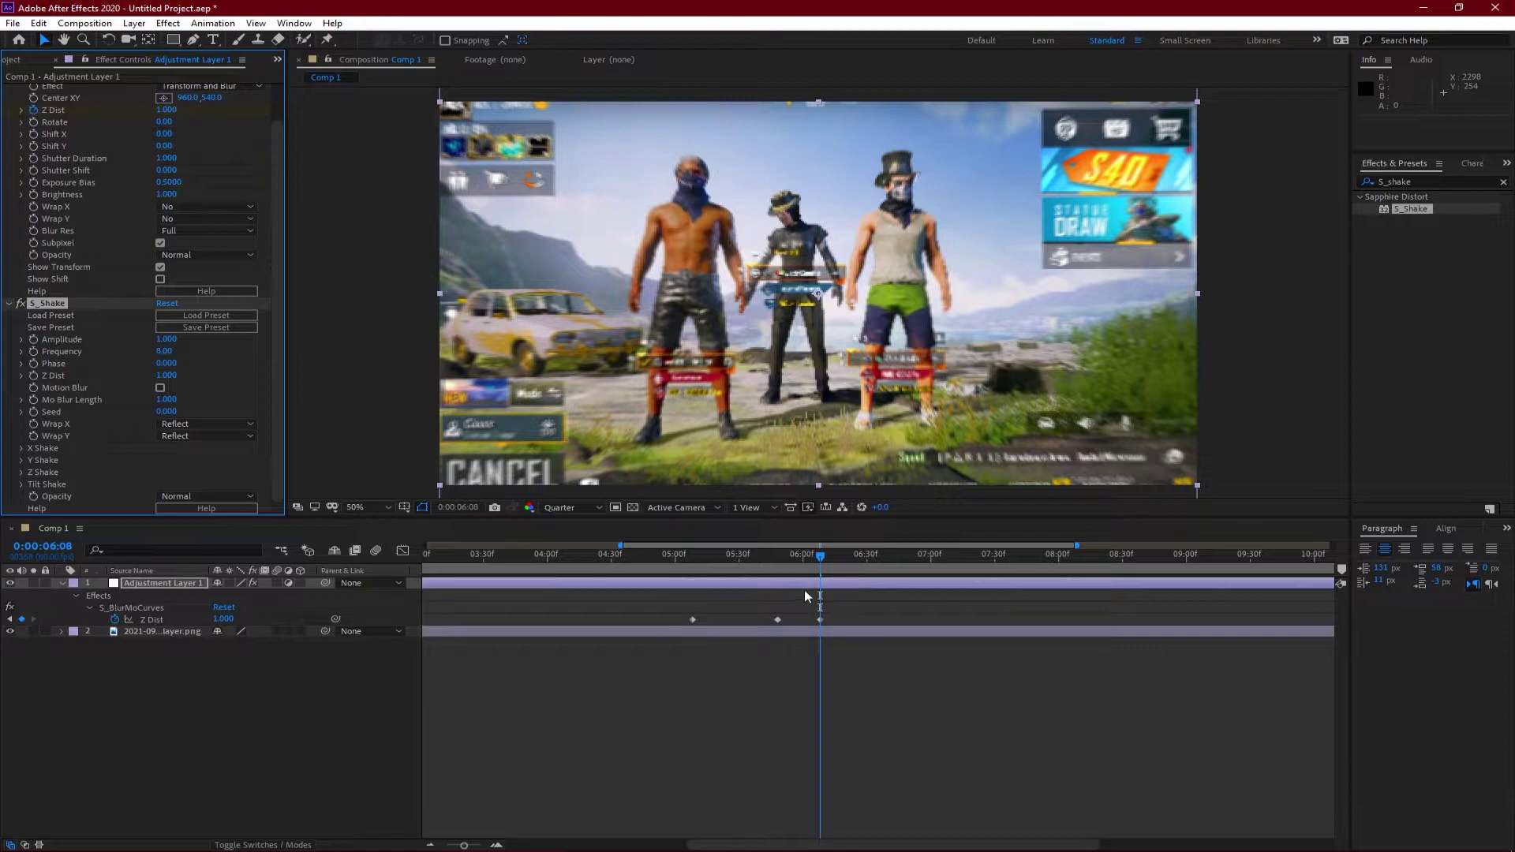
Step: Key the S_Shake Amplitude at 0 at 04:58
key(j)
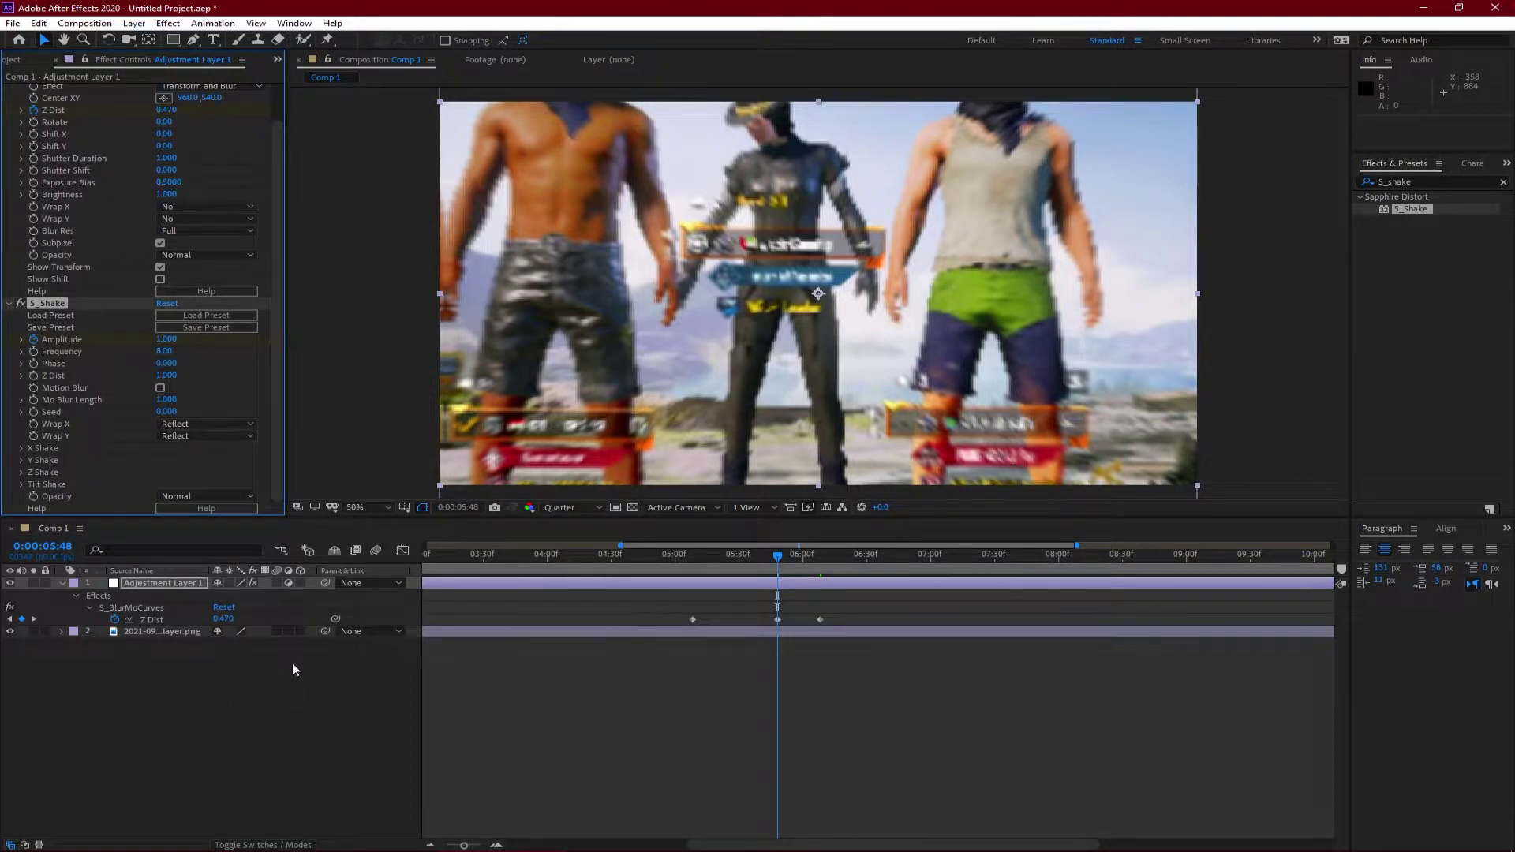
key(u)
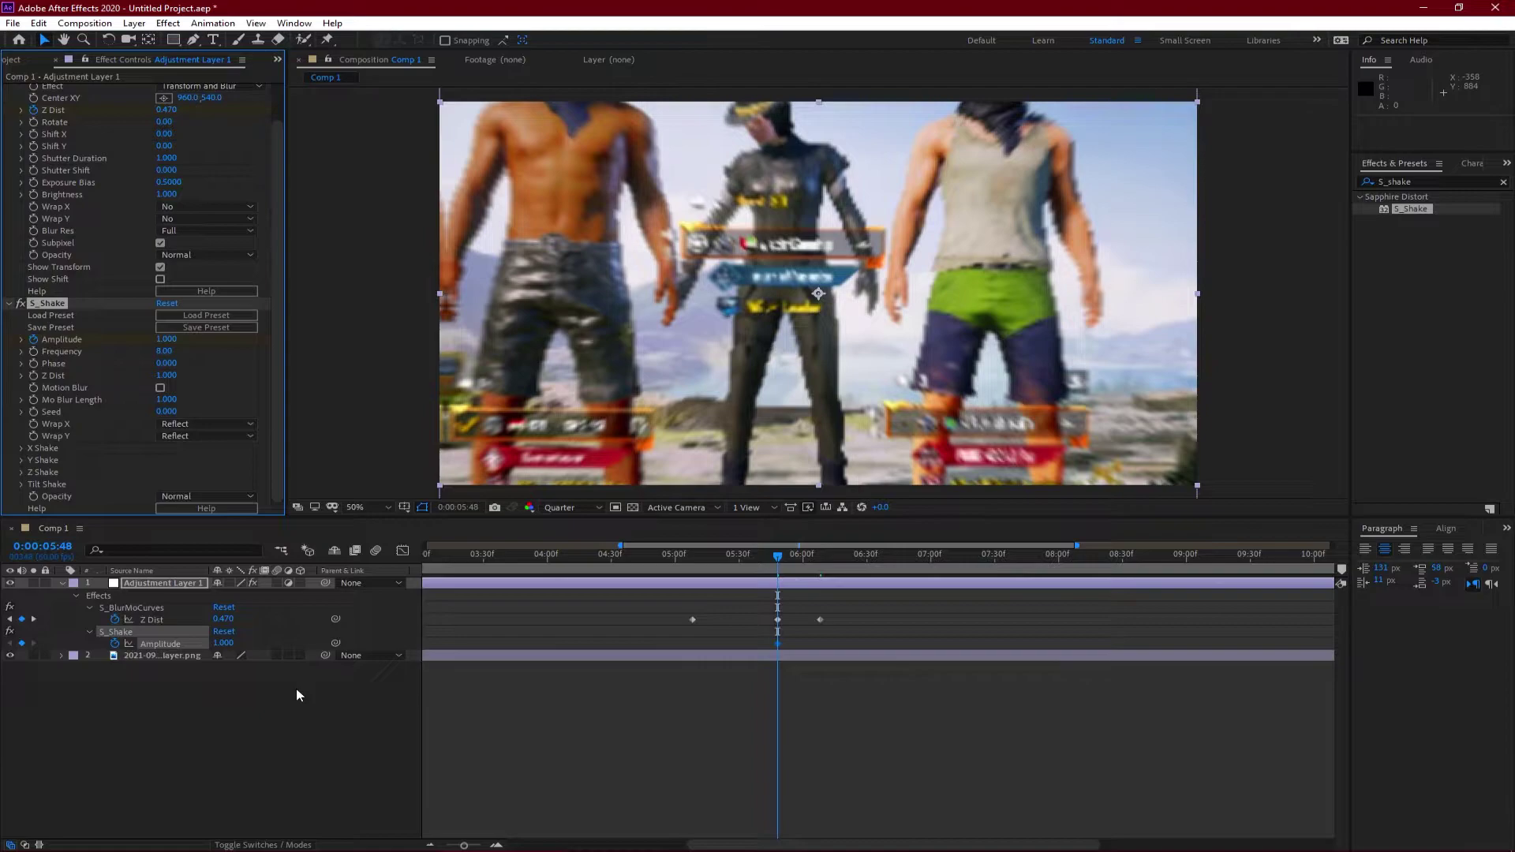
key(Page_Up)
key(Page_Up)
key(Page_Up)
key(Page_Up)
key(Page_Up)
key(Page_Up)
key(Page_Up)
key(Page_Up)
key(Page_Up)
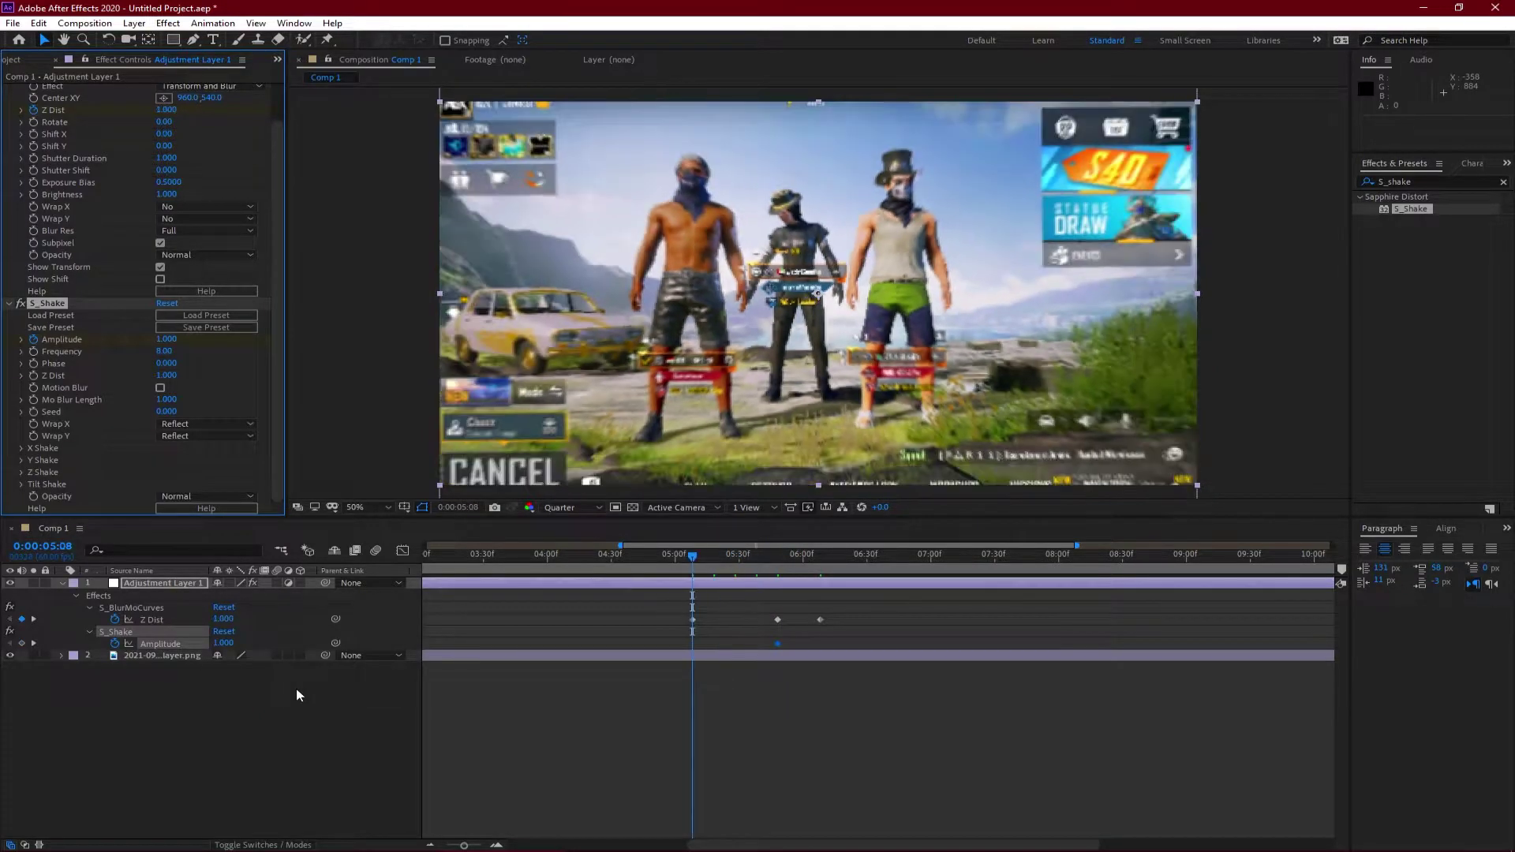
key(Page_Up)
key(Page_Up)
key(Page_Up)
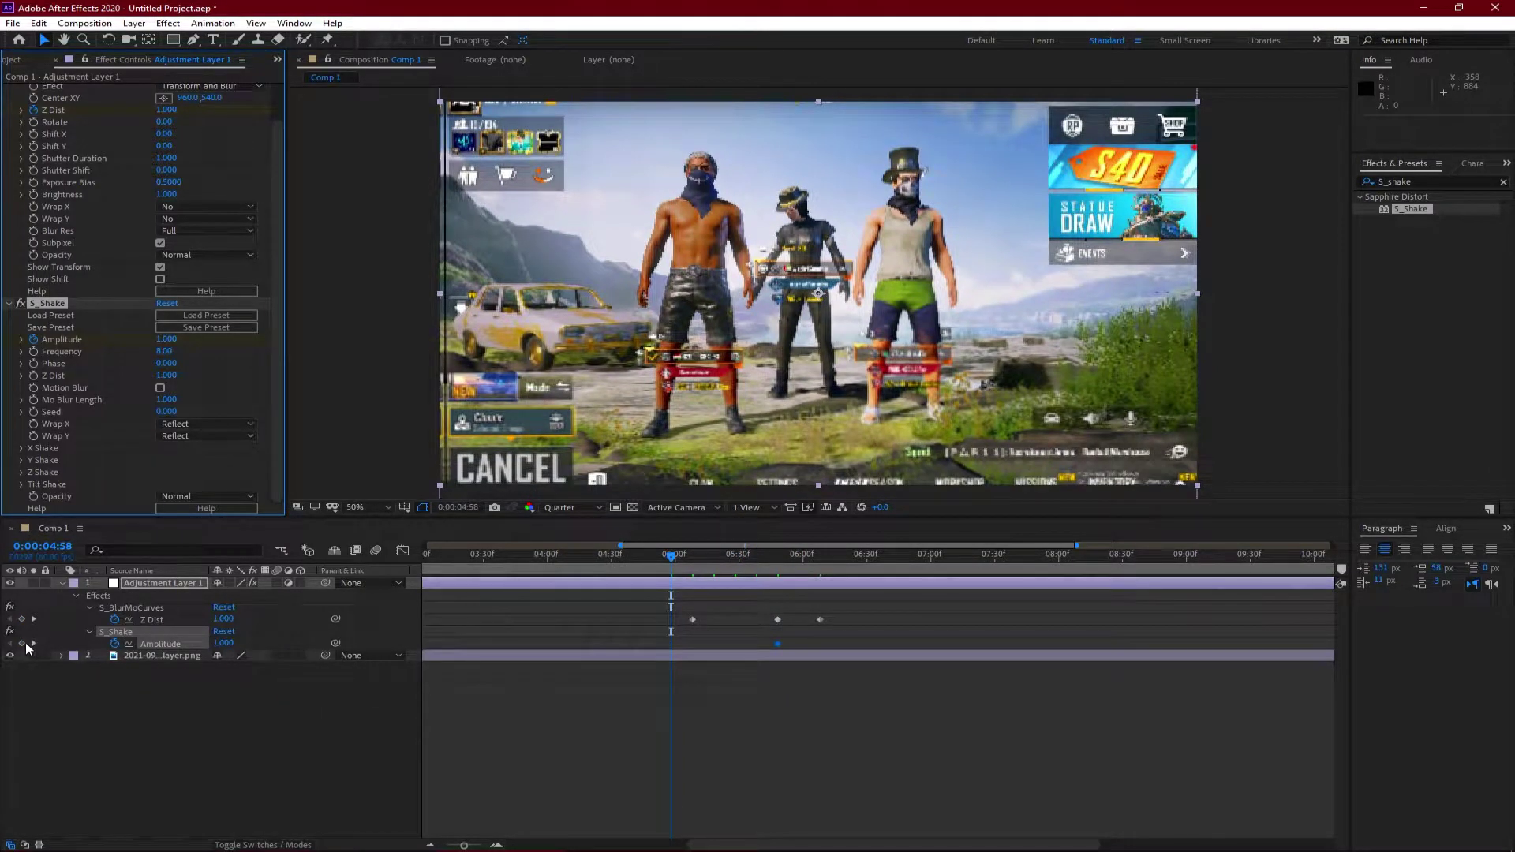
click(21, 643)
click(223, 643)
text(0)
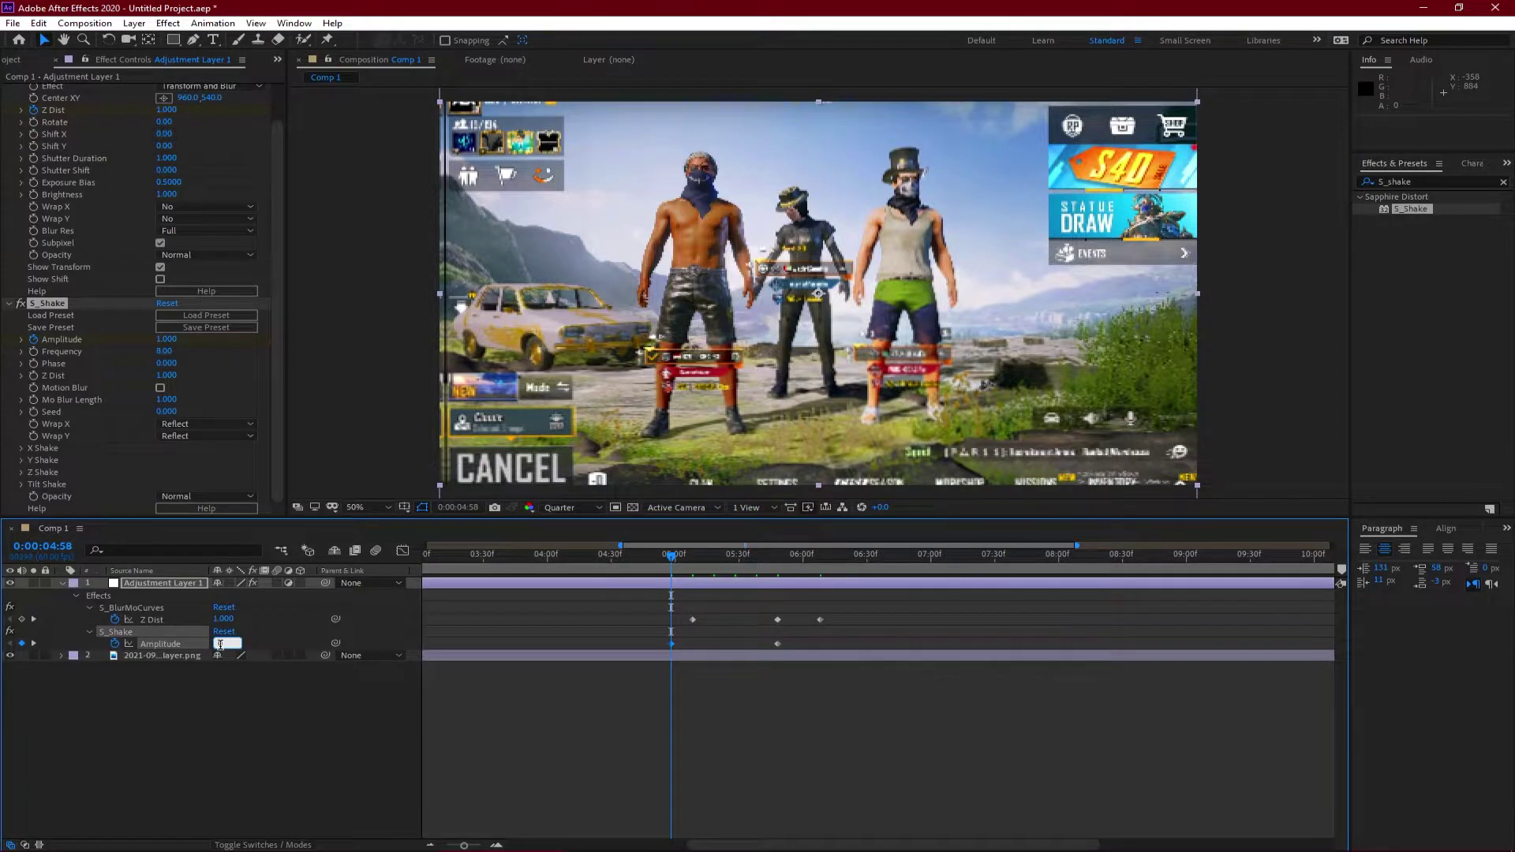
key(Return)
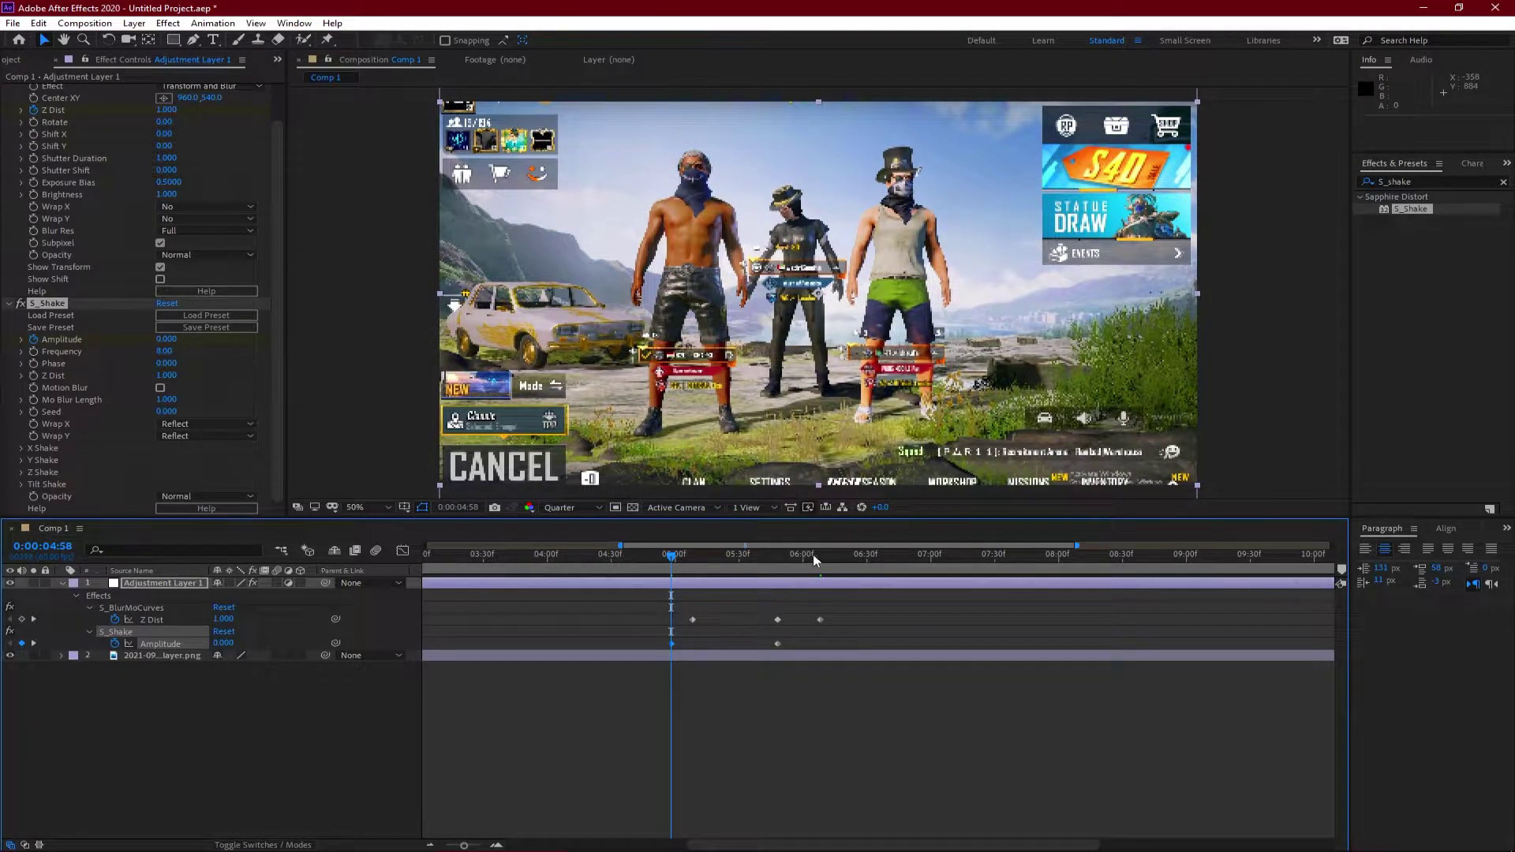
Step: Key Amplitude back to 0 at 06:18, leaving the 1.0 peak at 05:48
drag(817, 557, 777, 557)
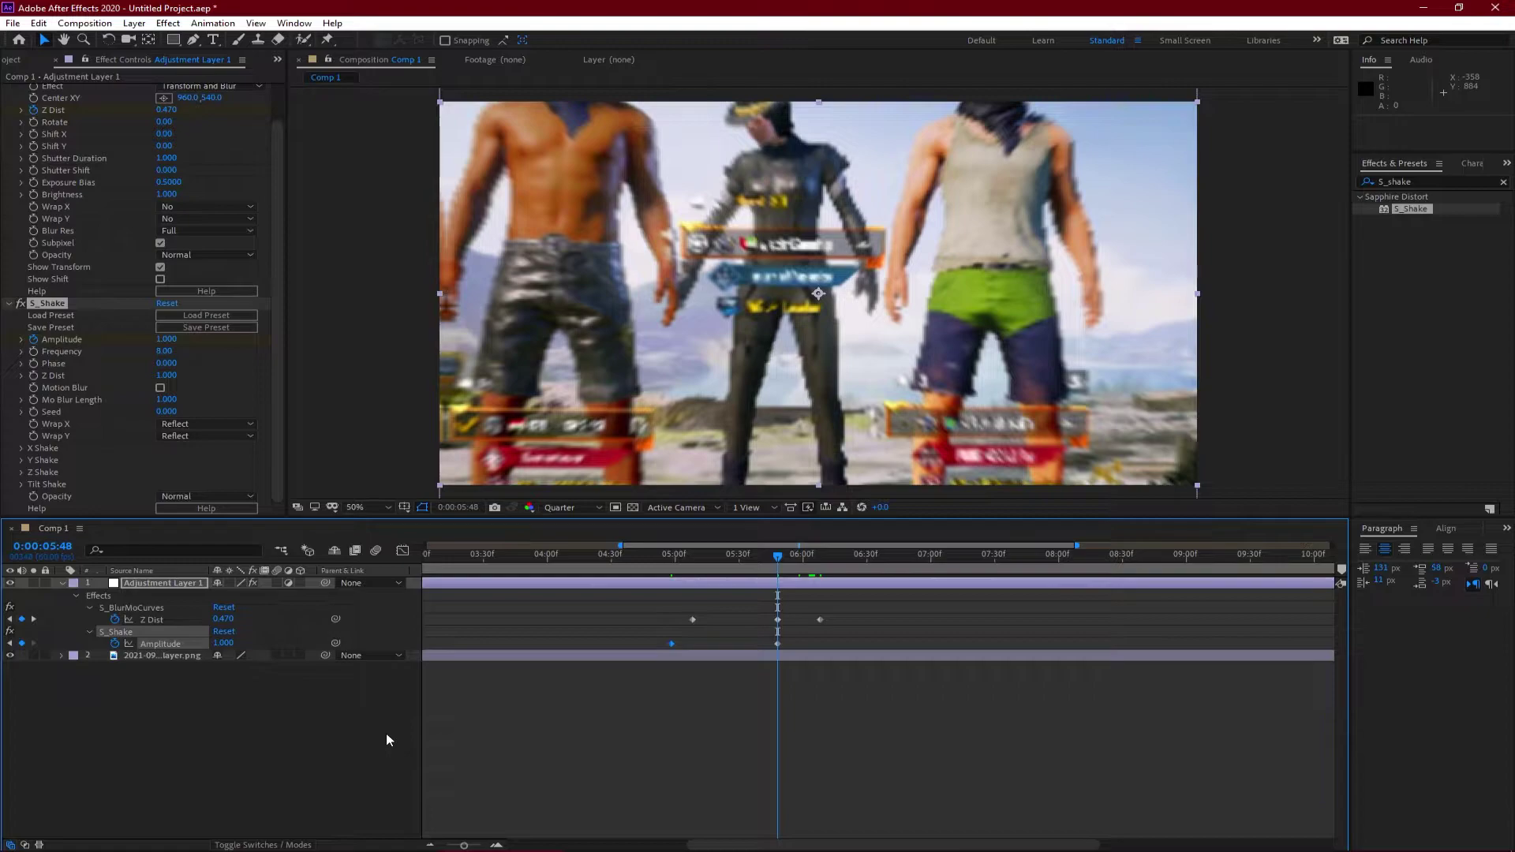
key(space)
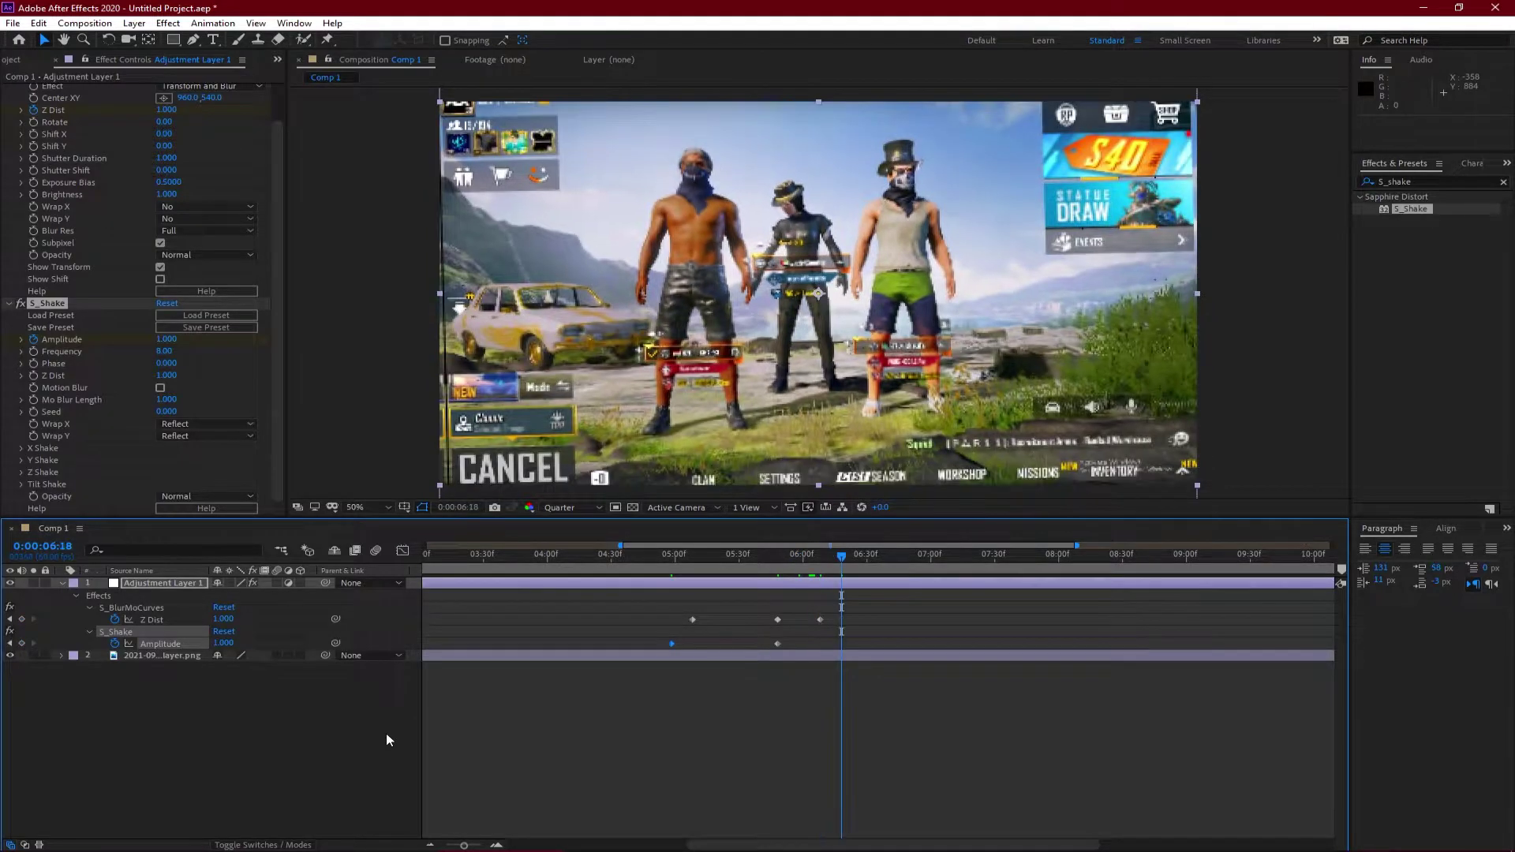
click(223, 643)
text(0)
key(Return)
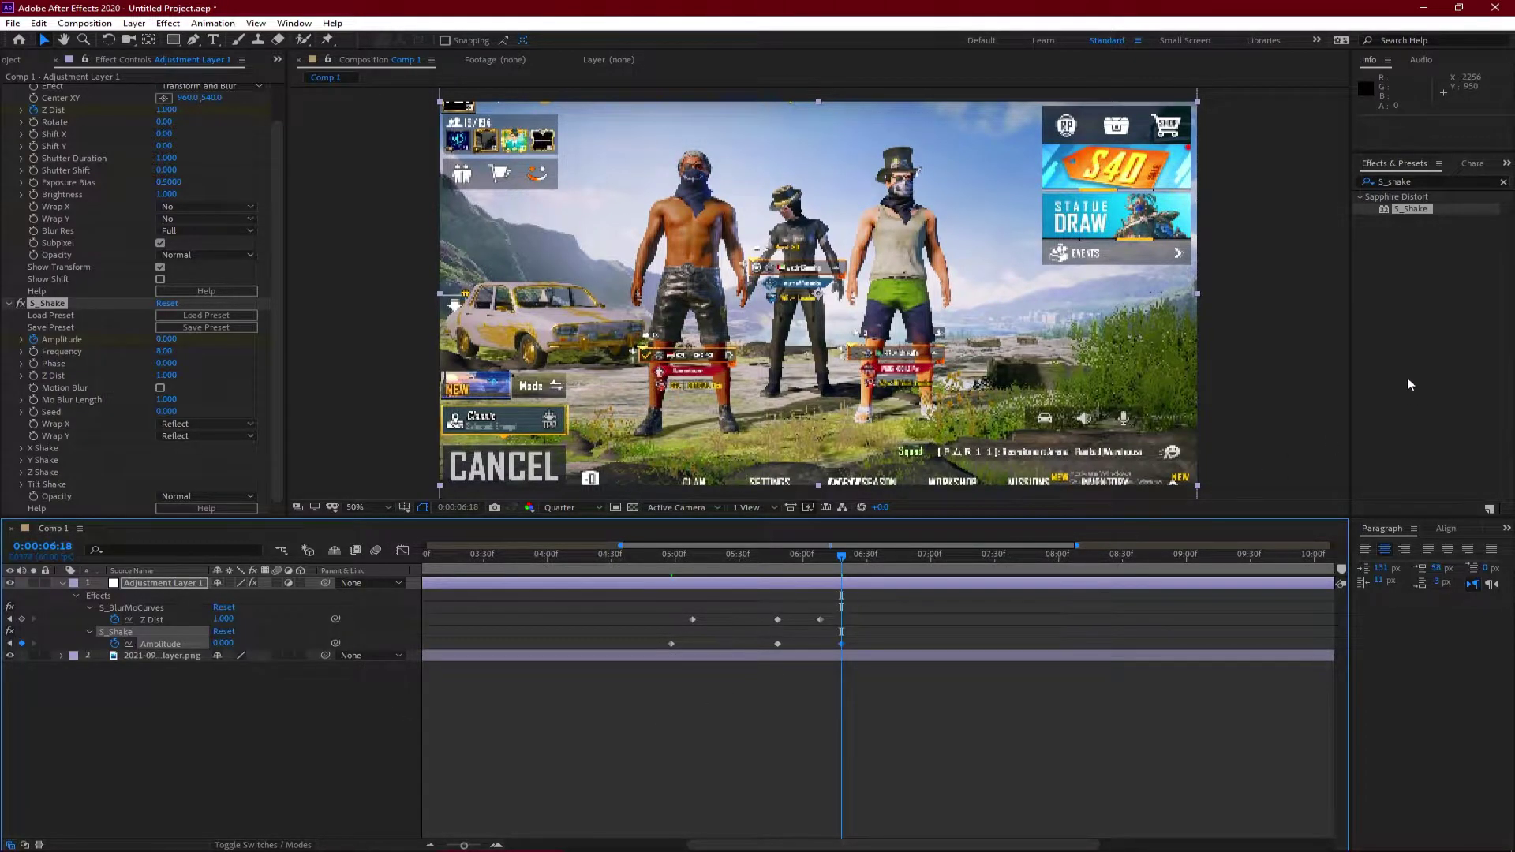
Step: Search 'warp', apply Distort > Warp to Adjustment Layer 1, and return to 05:48
click(1504, 182)
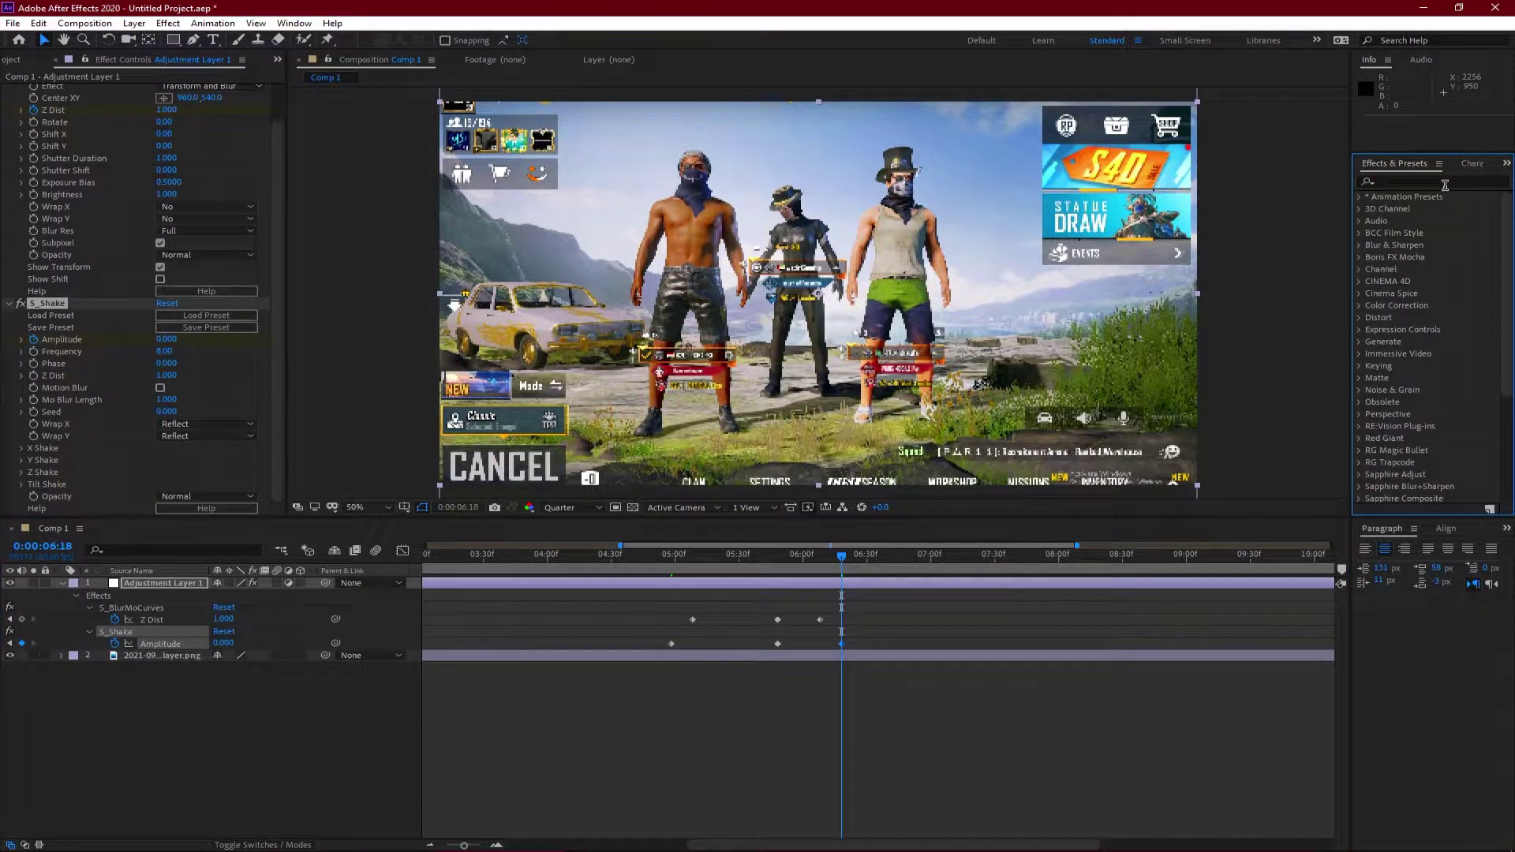
text(warp)
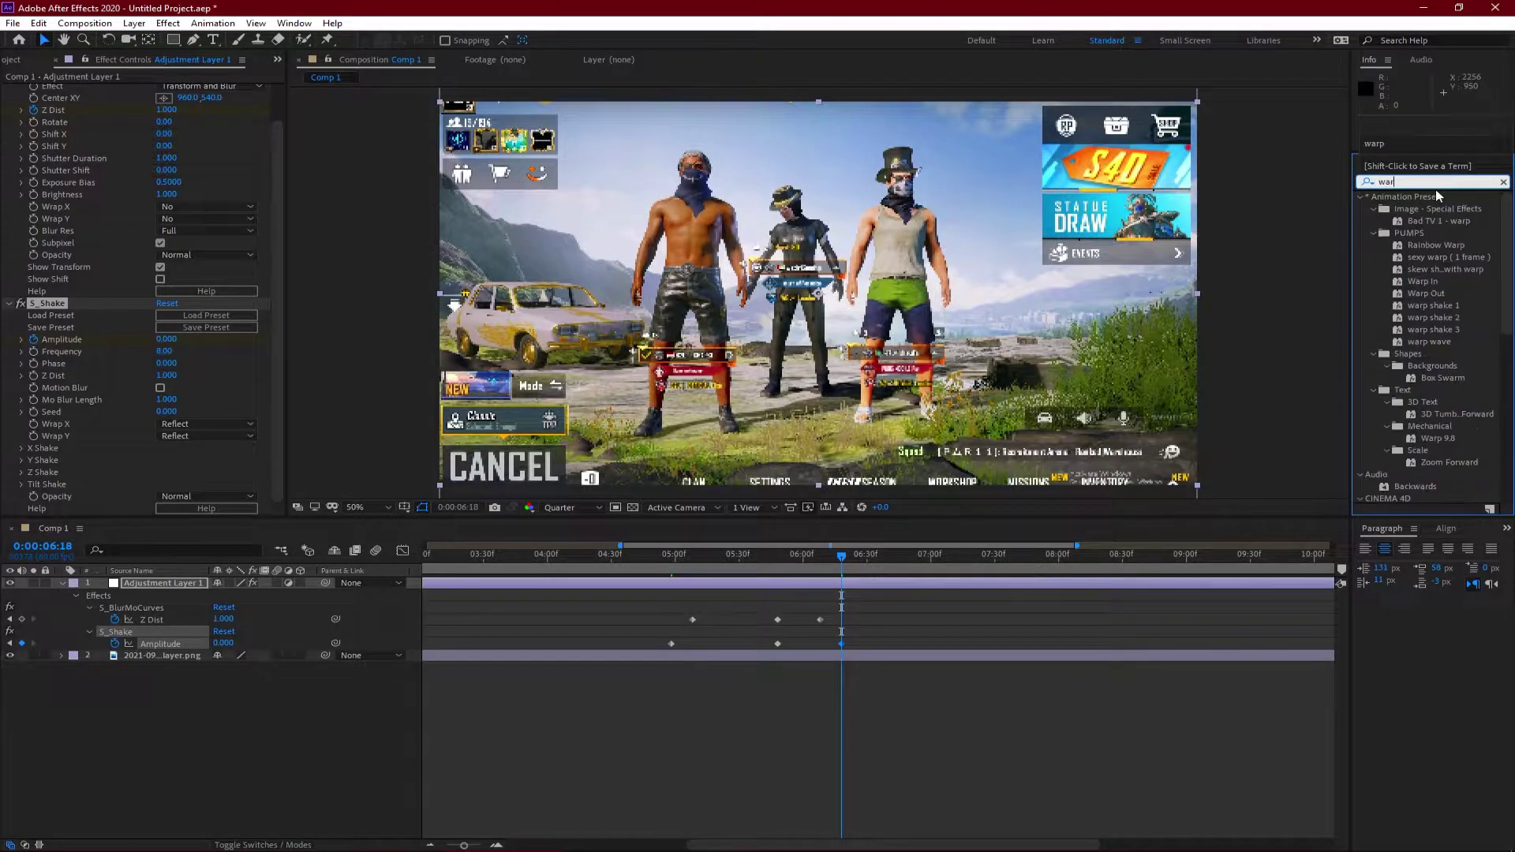
text( ef==)
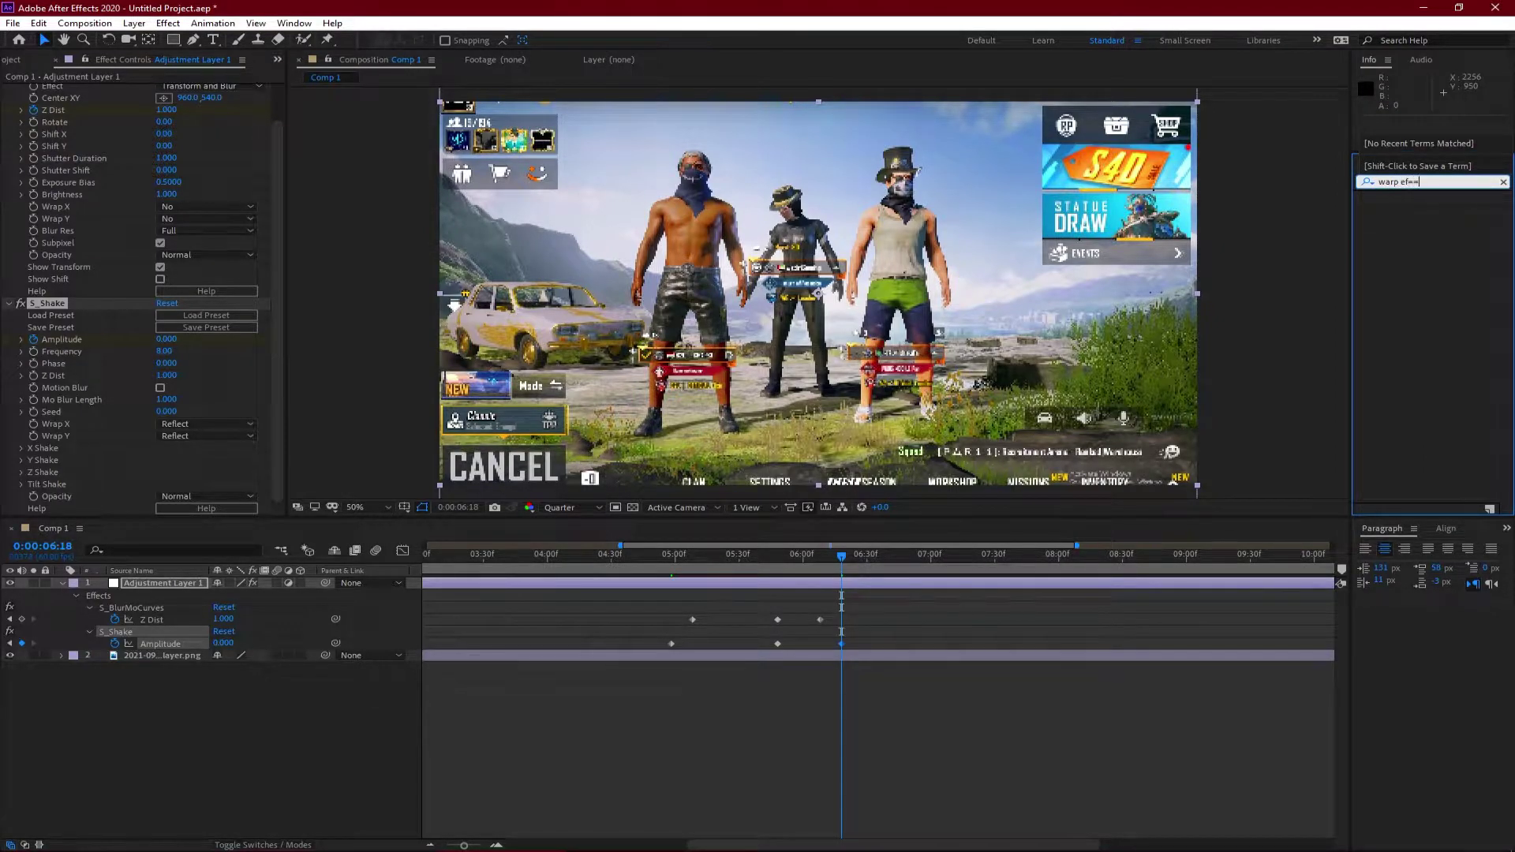
key(BackSpace)
key(BackSpace)
key(BackSpace)
key(BackSpace)
key(BackSpace)
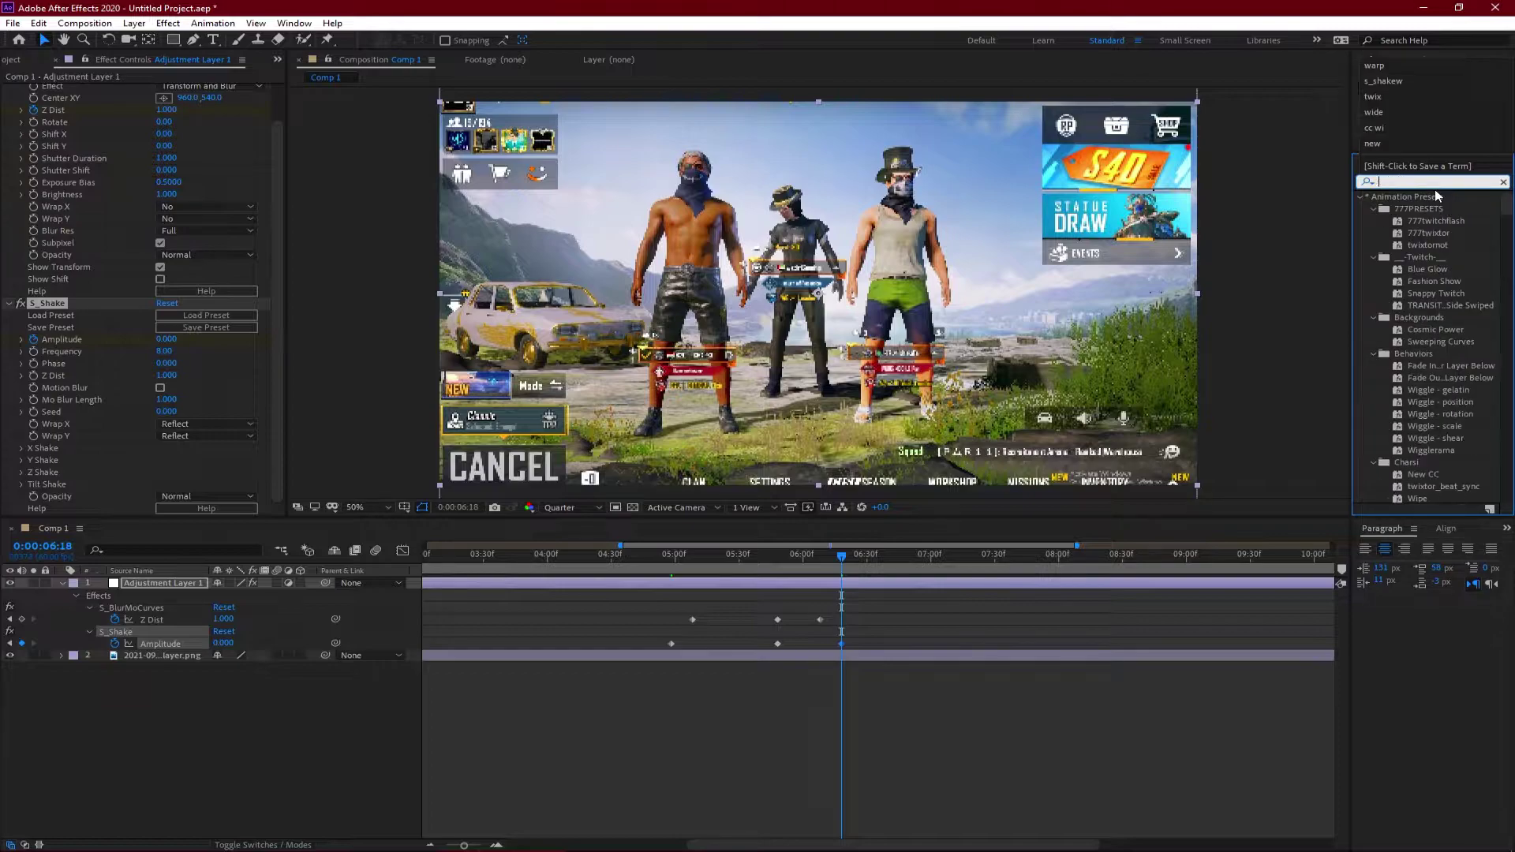
key(BackSpace)
text(arp)
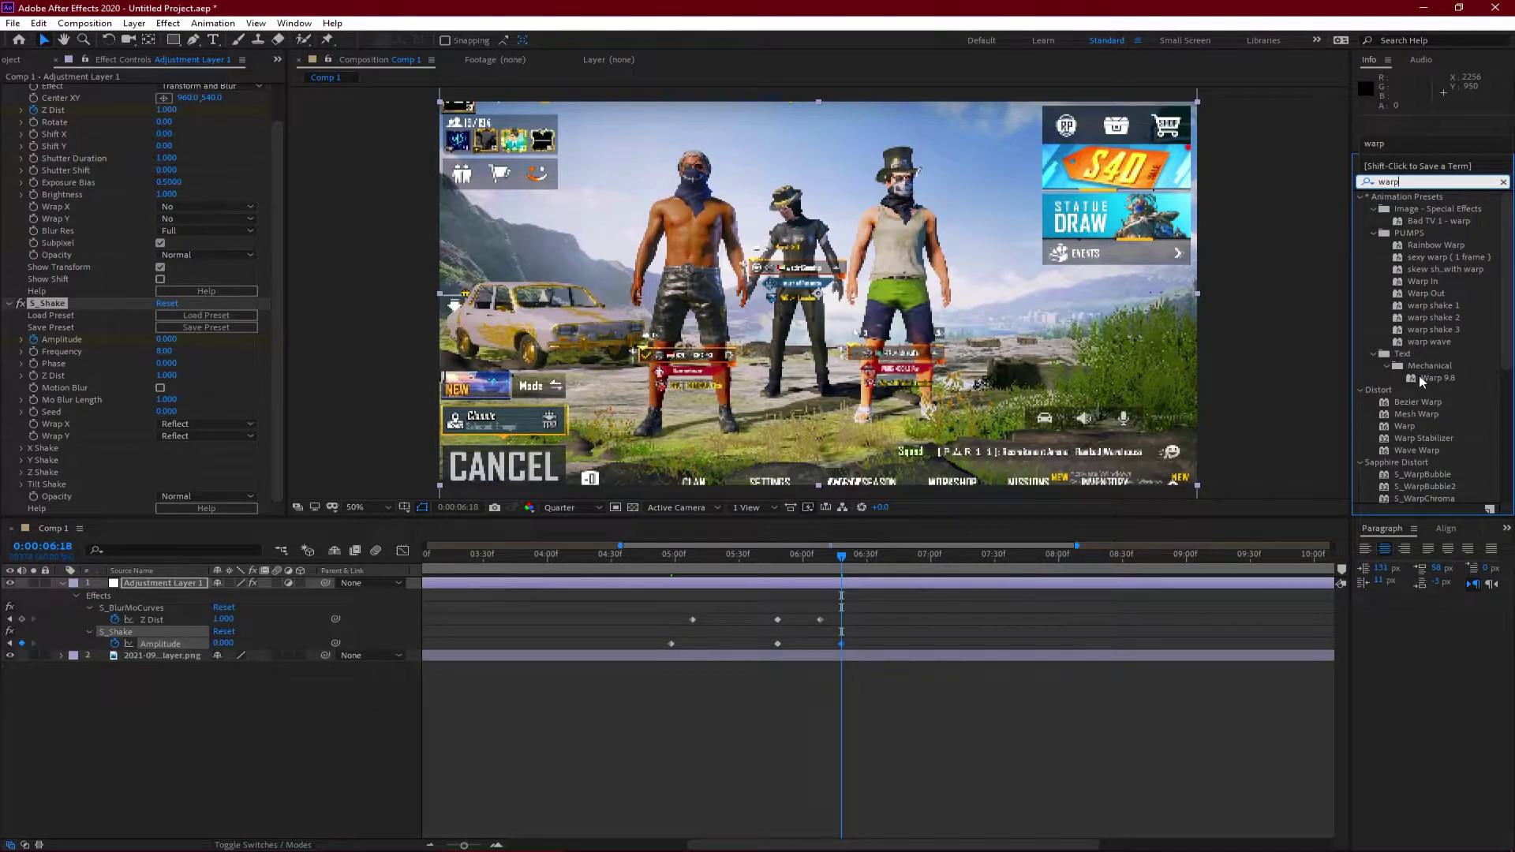
drag(1410, 428, 797, 581)
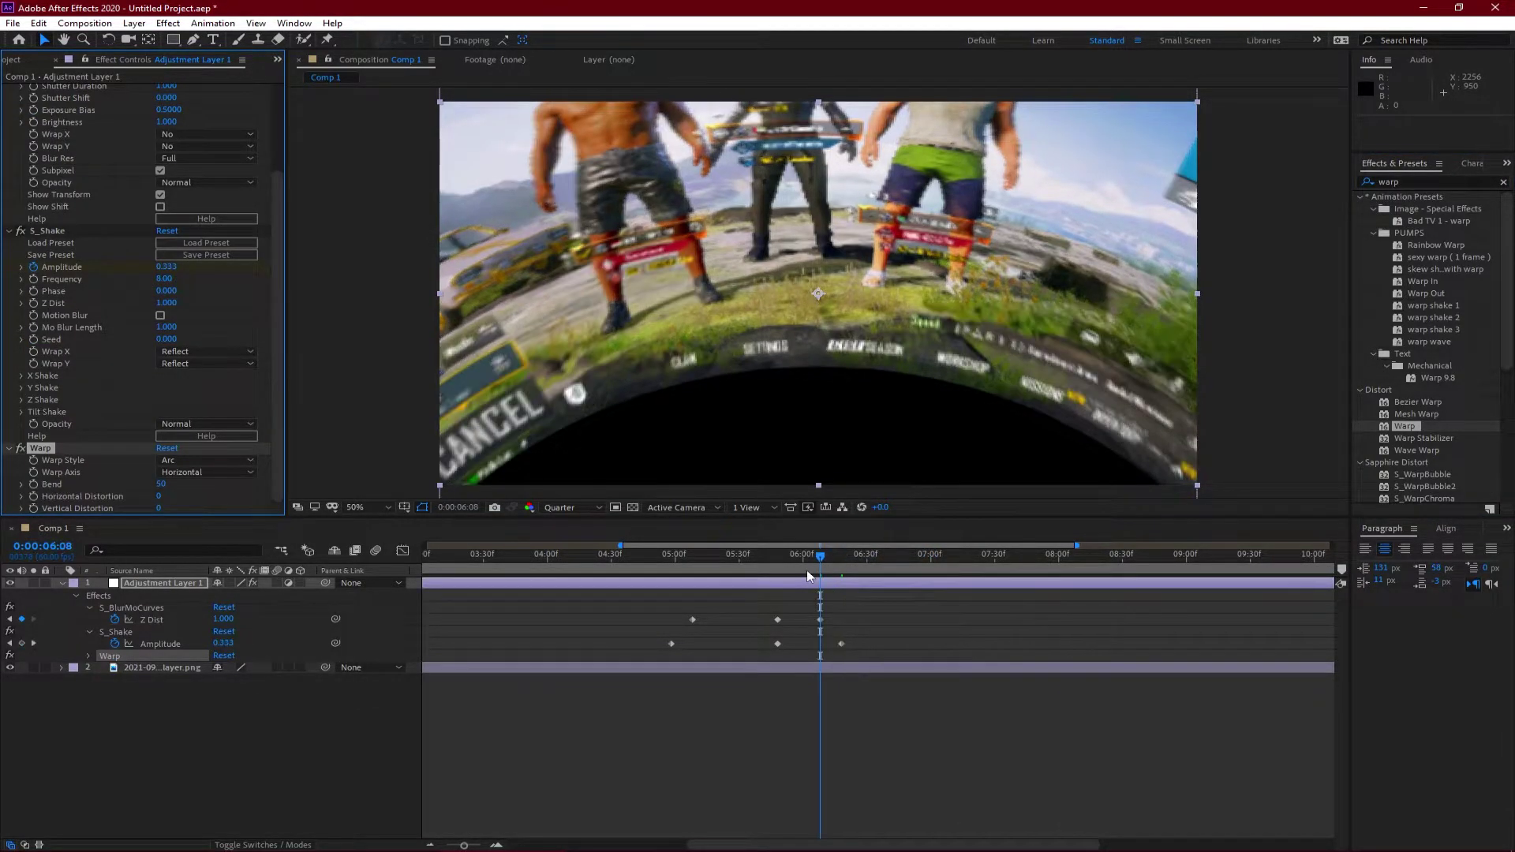
key(j)
key(j)
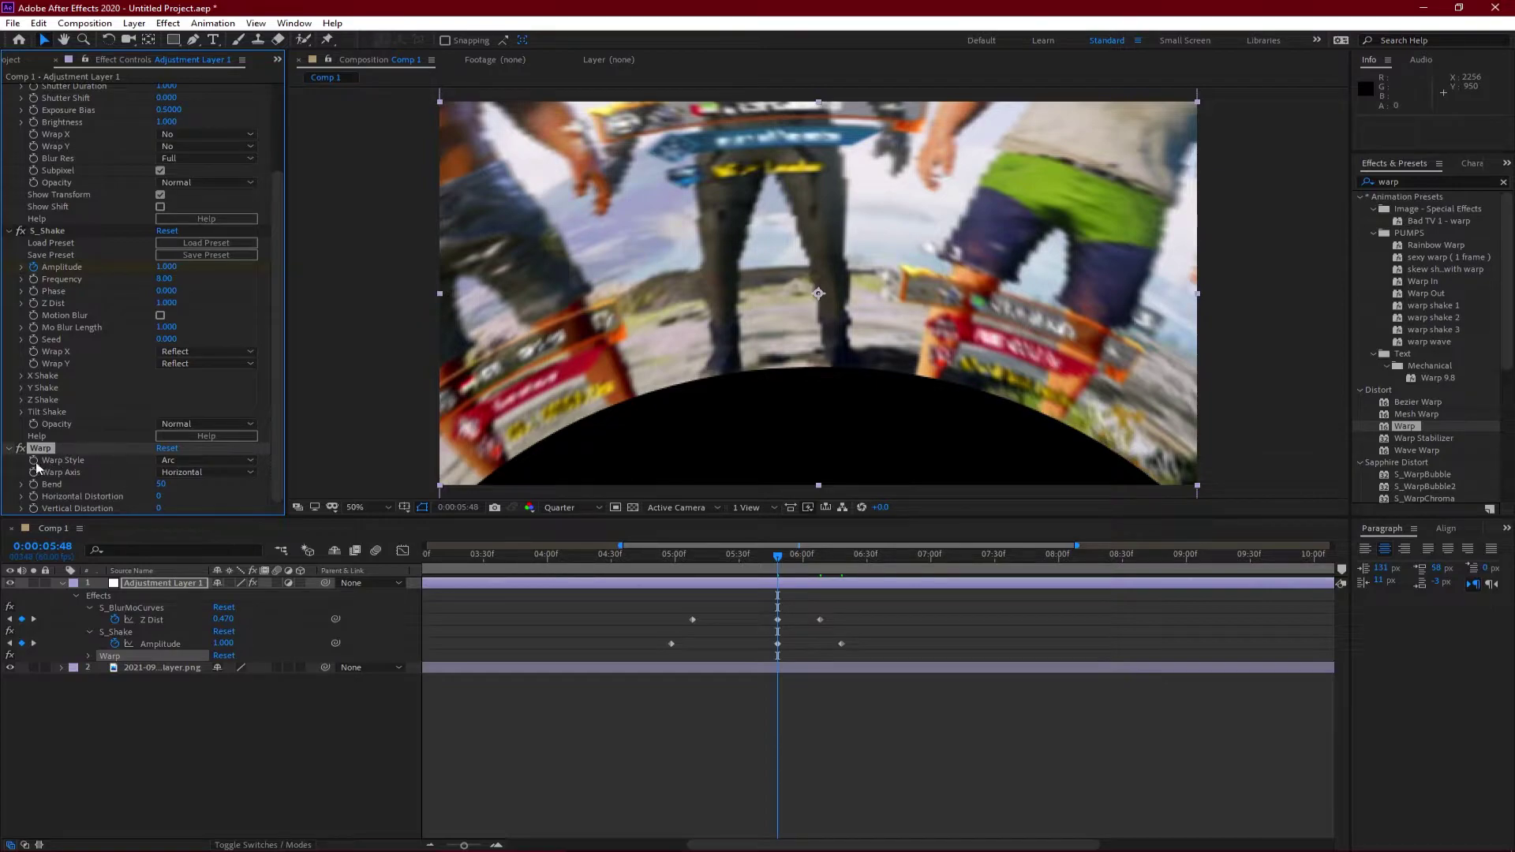
Step: Switch the Warp Style to FishEye and set Bend to -50
click(213, 461)
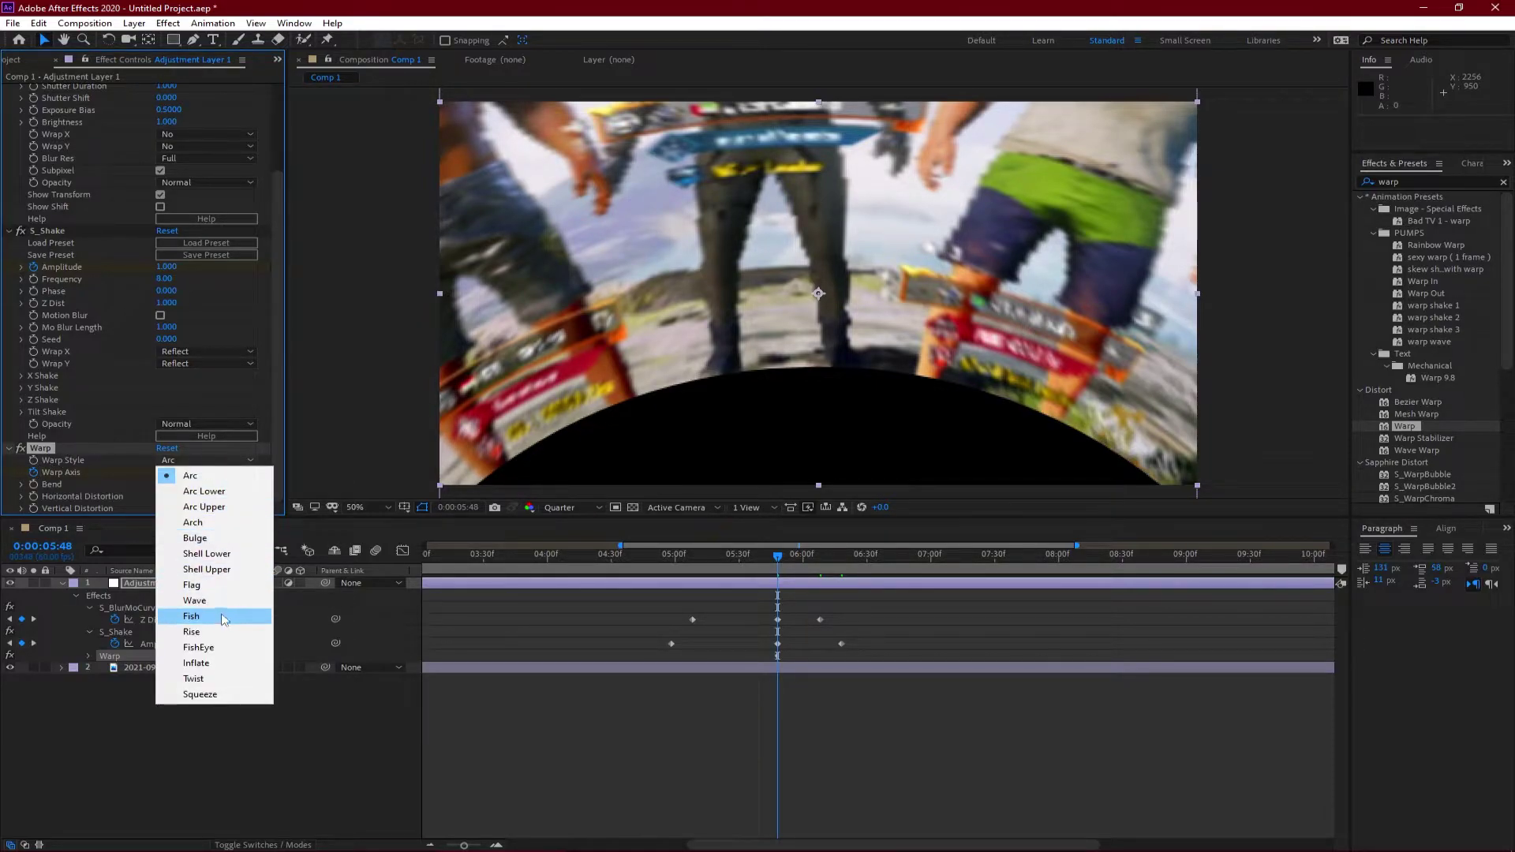
click(199, 648)
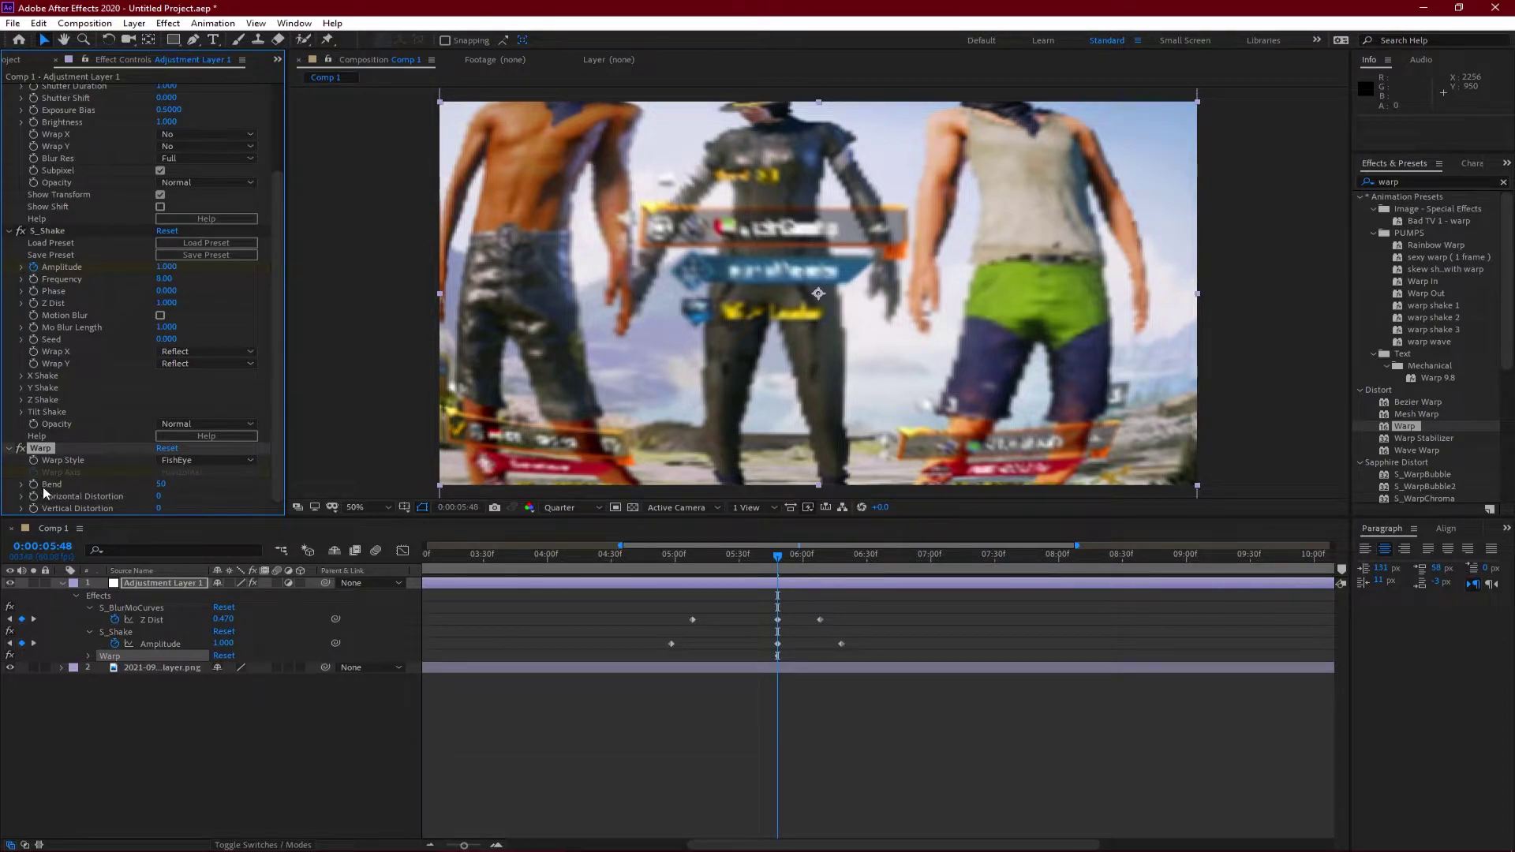
click(161, 485)
text(-5)
key(Return)
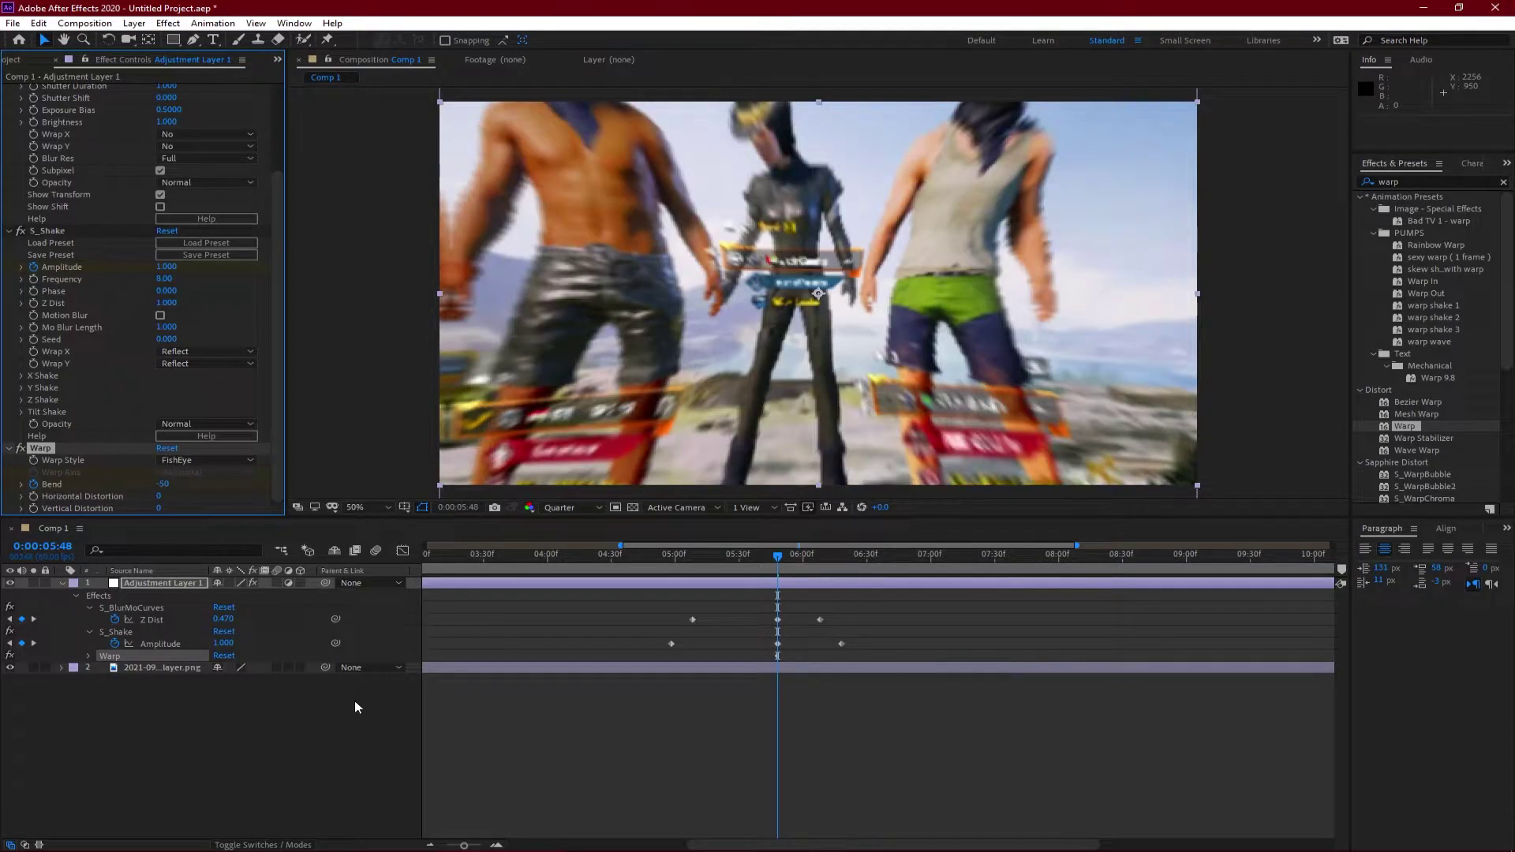
Step: Key the Warp Bend at 0 at 04:58
key(j)
key(j)
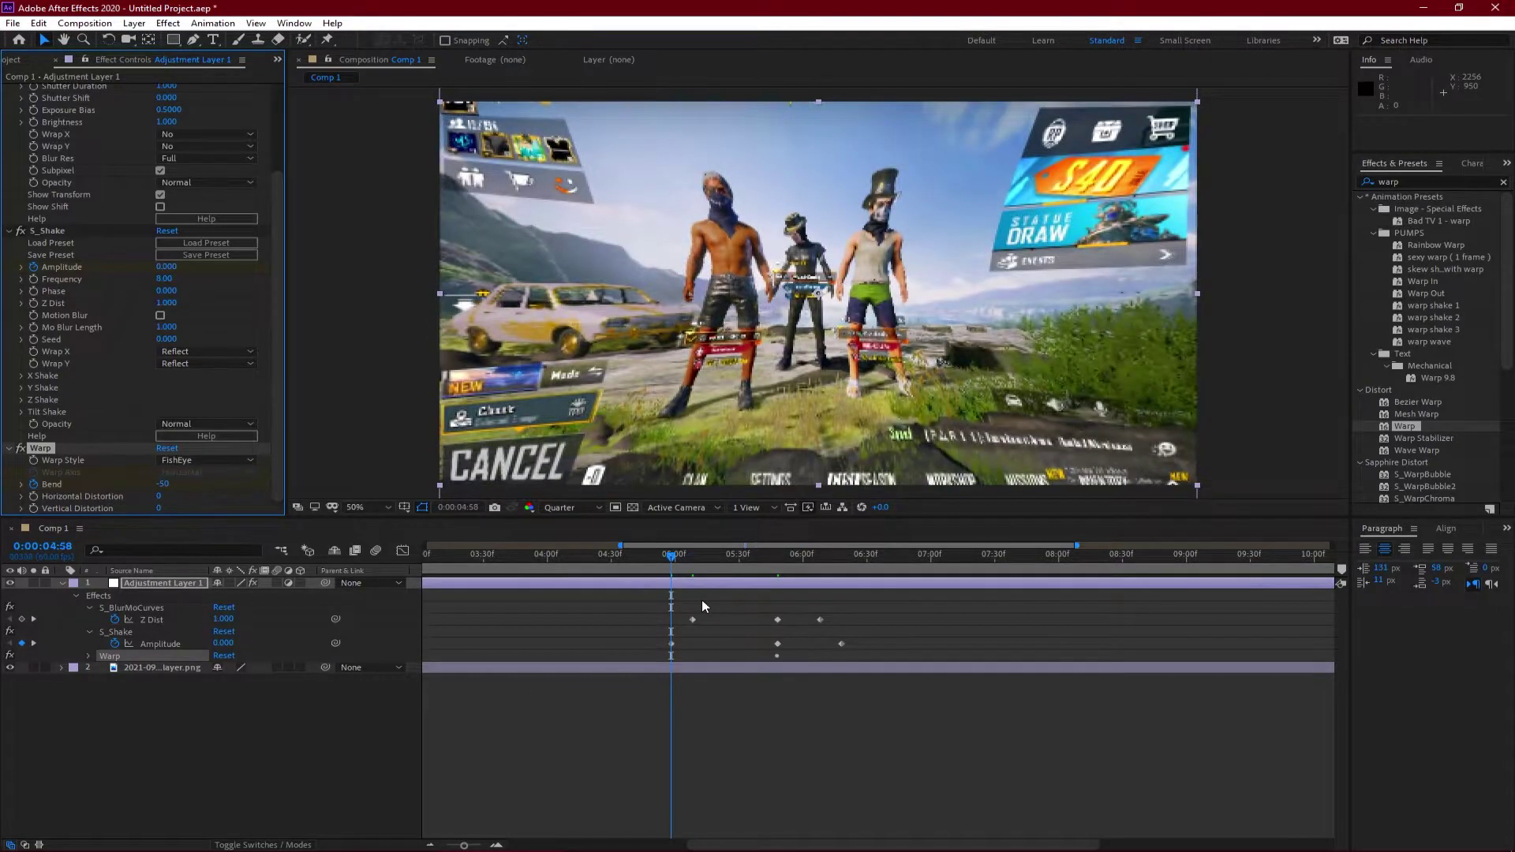
click(677, 584)
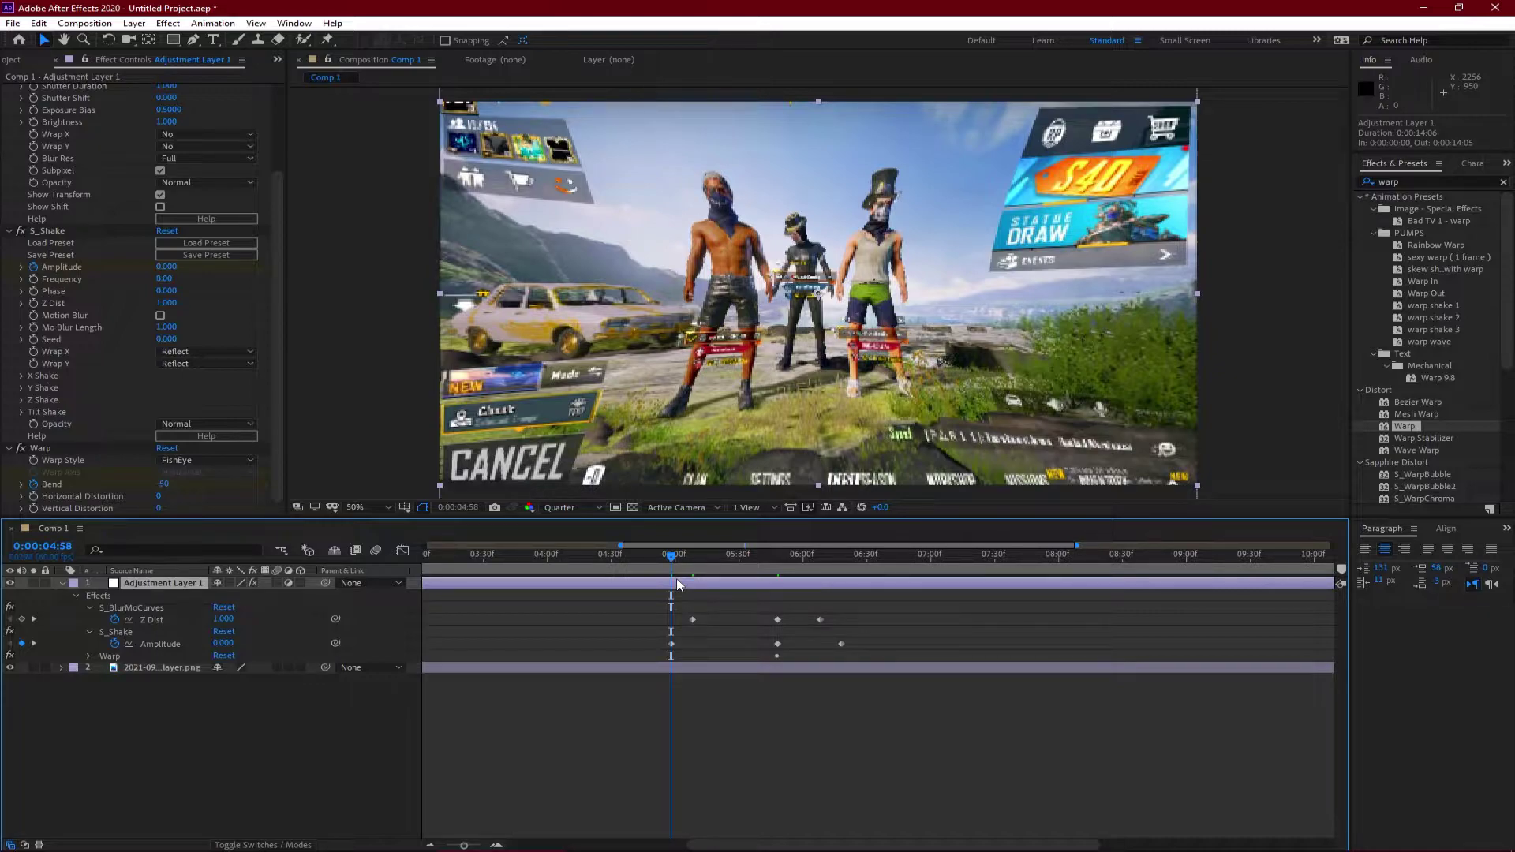
click(777, 560)
key(u)
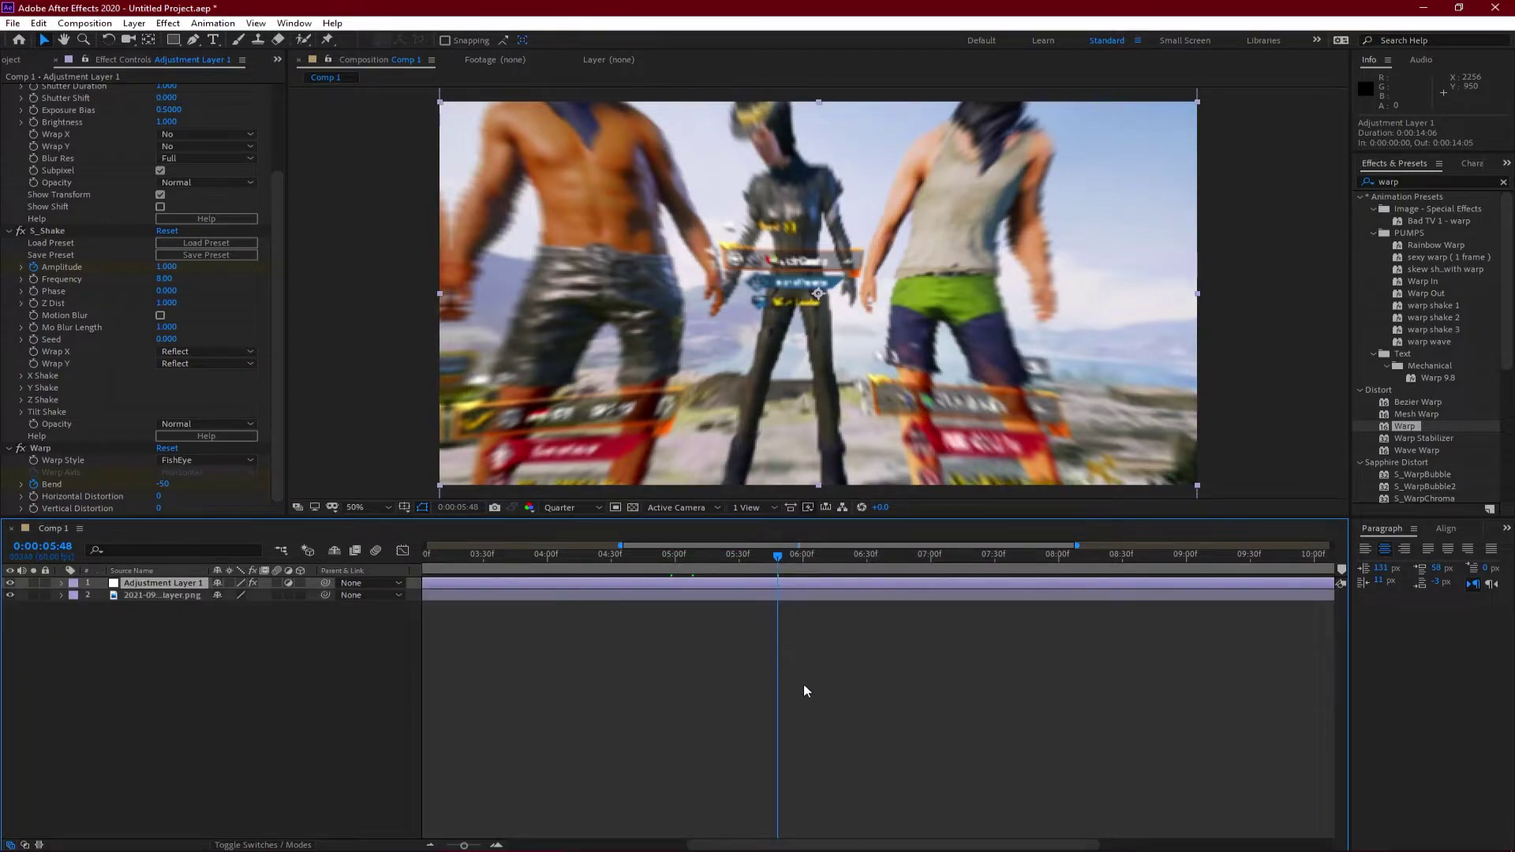
key(Page_Up)
key(Page_Up)
key(Page_Up)
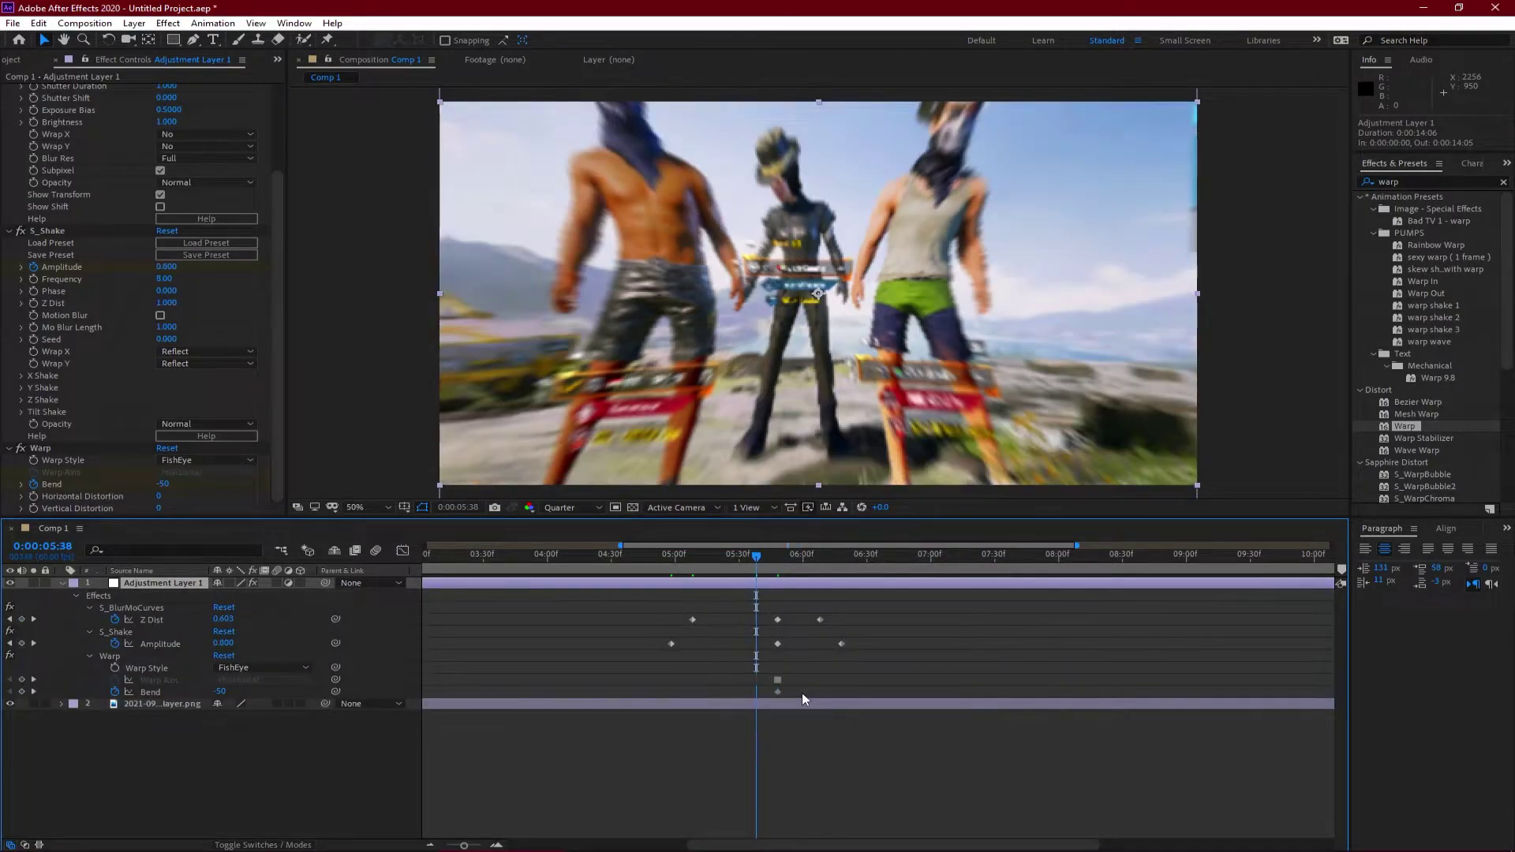
key(shift+Page_Up)
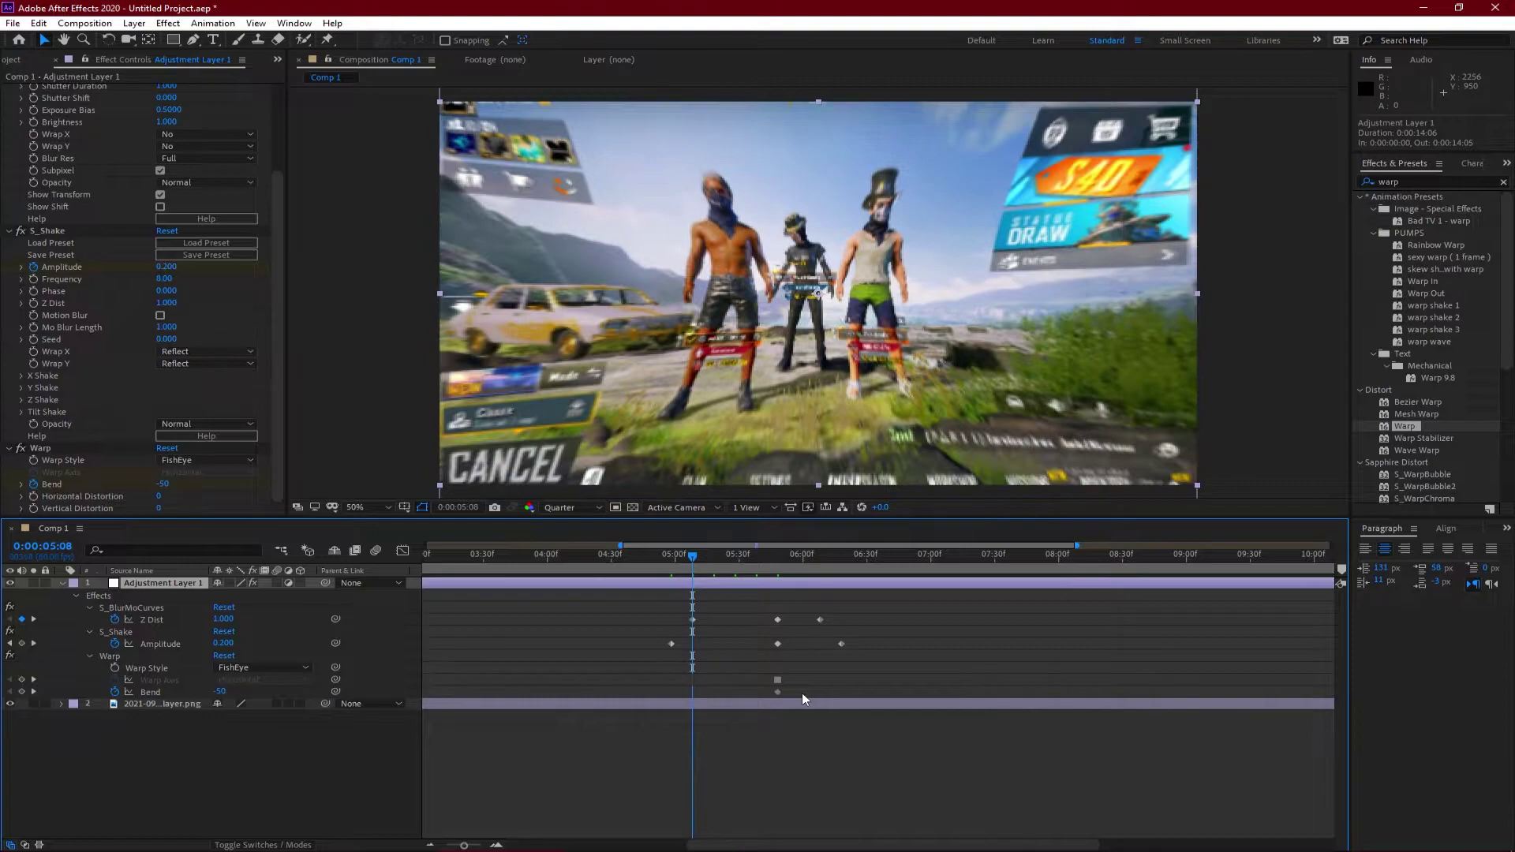
key(shift+Page_Up)
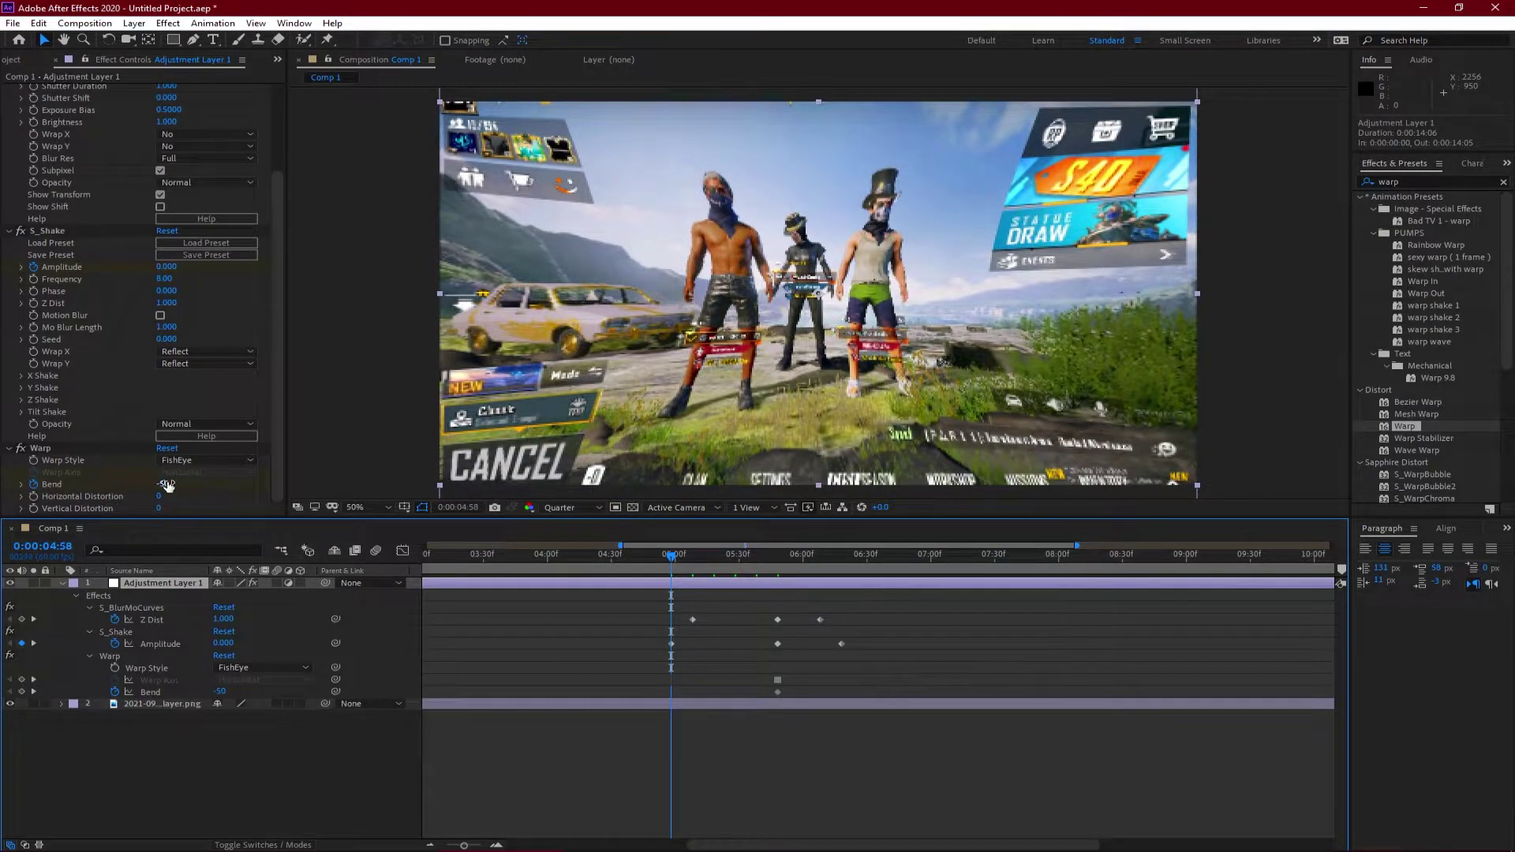
click(167, 484)
text(0)
key(Return)
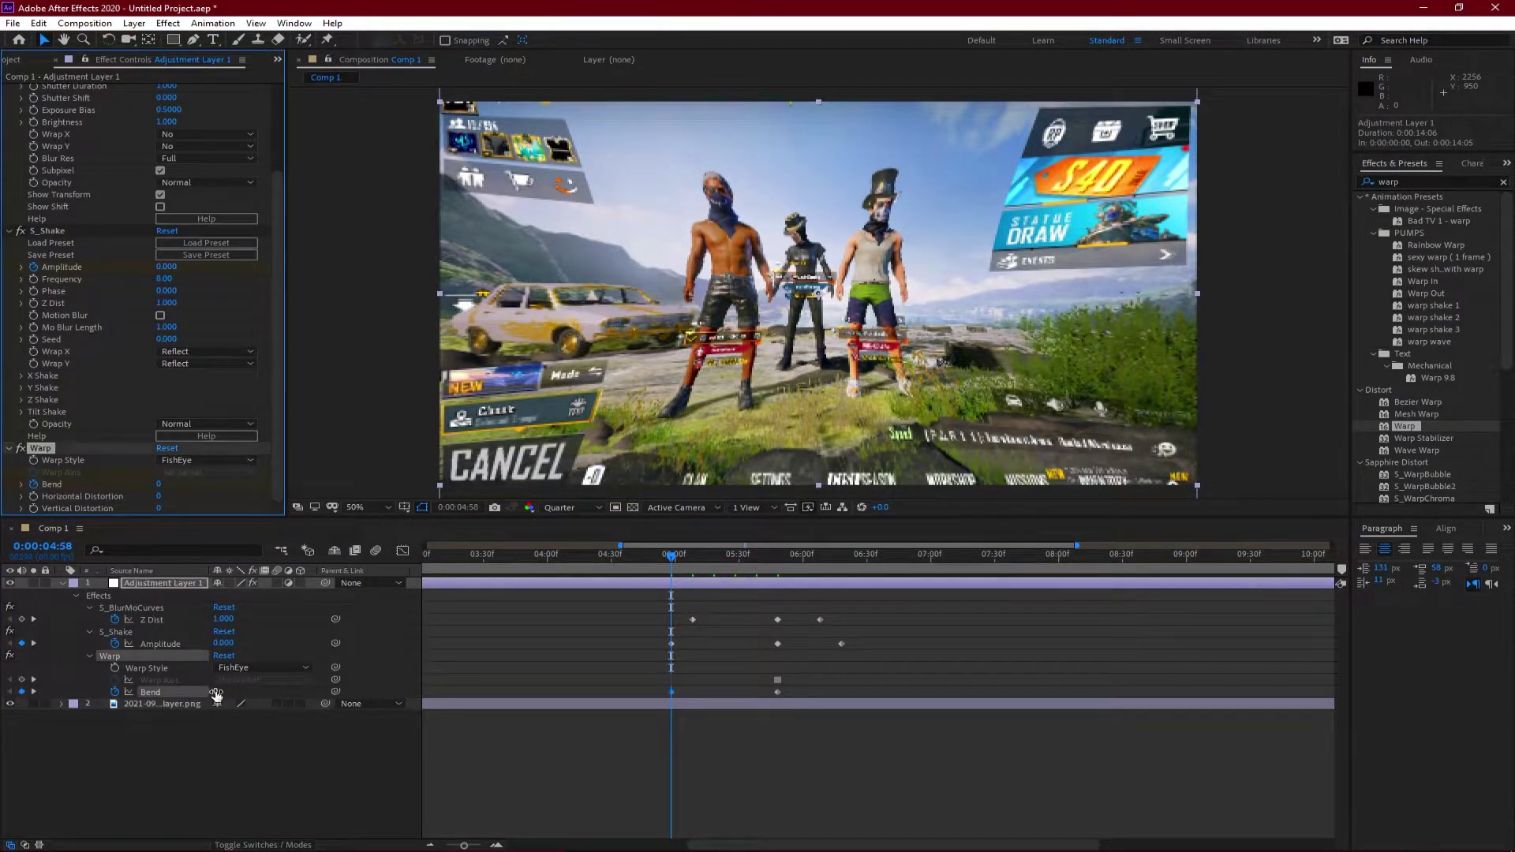
Step: Play to 06:08, key Bend back to 0, and reselect Adjustment Layer 1
key(space)
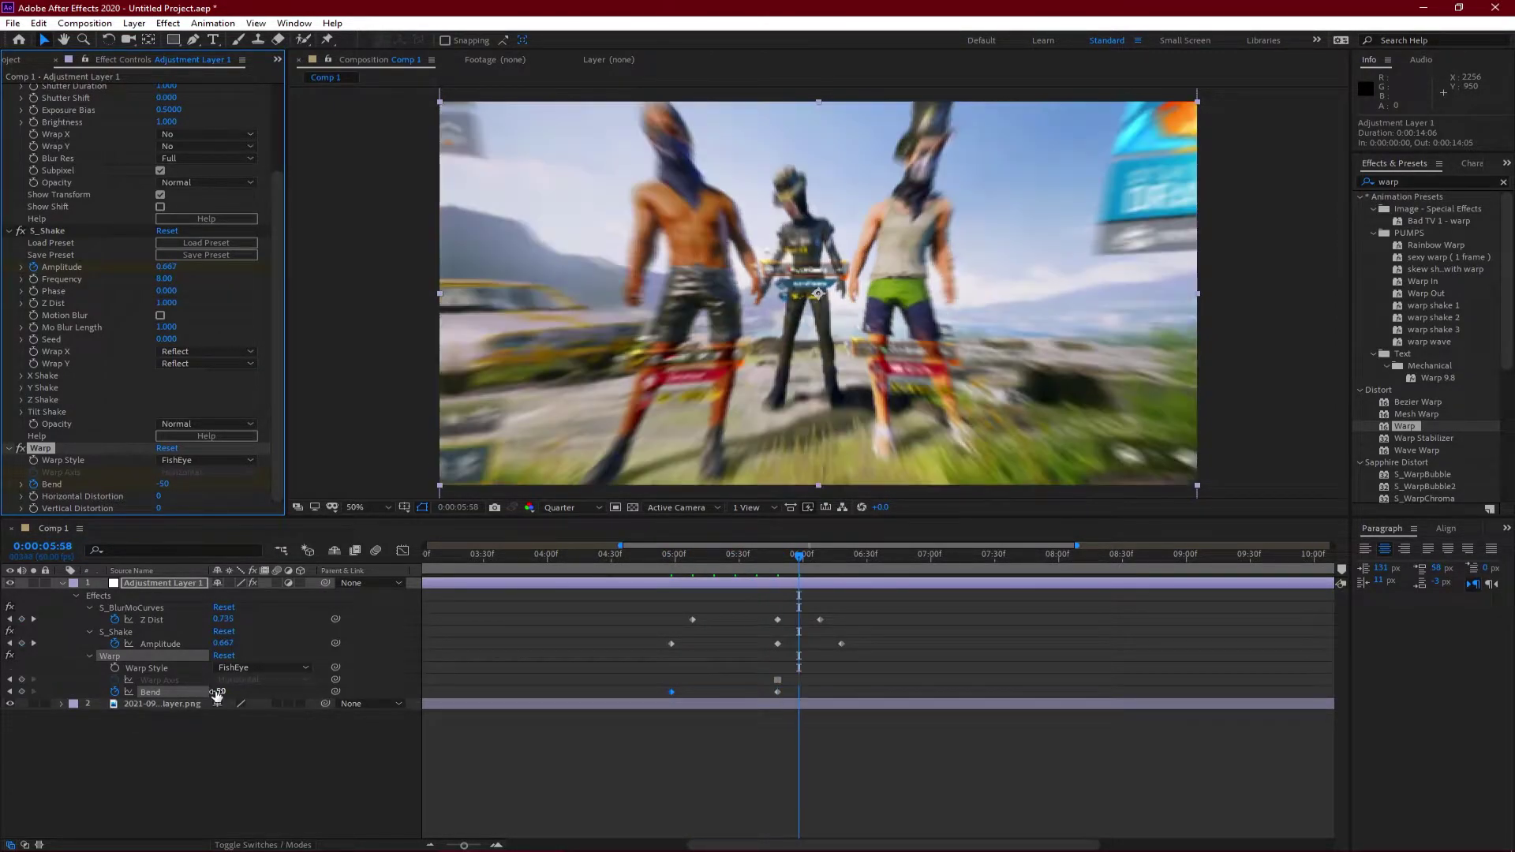
click(164, 485)
text(0)
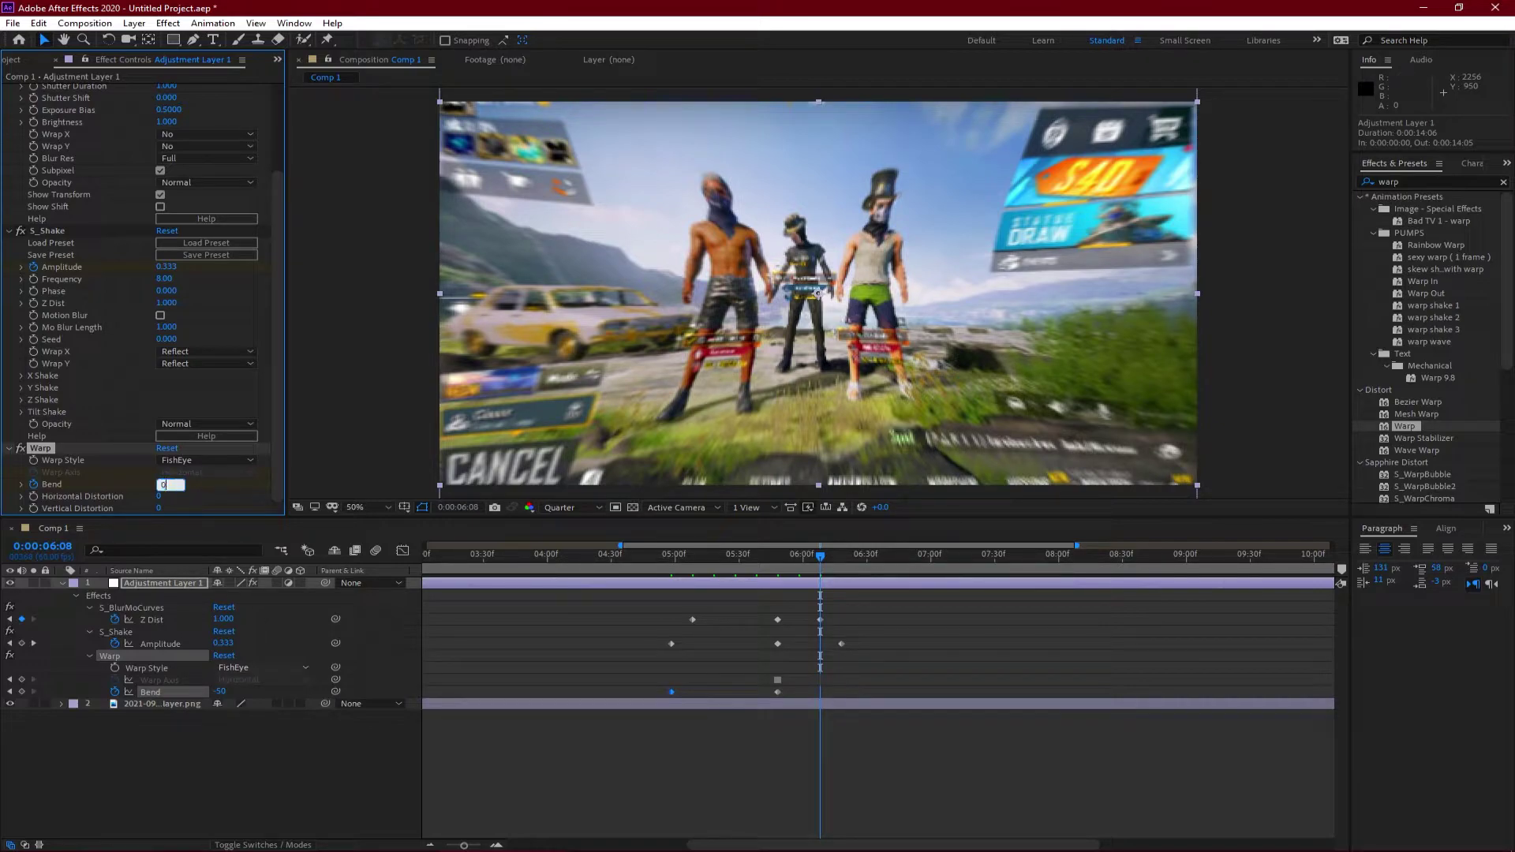
click(241, 767)
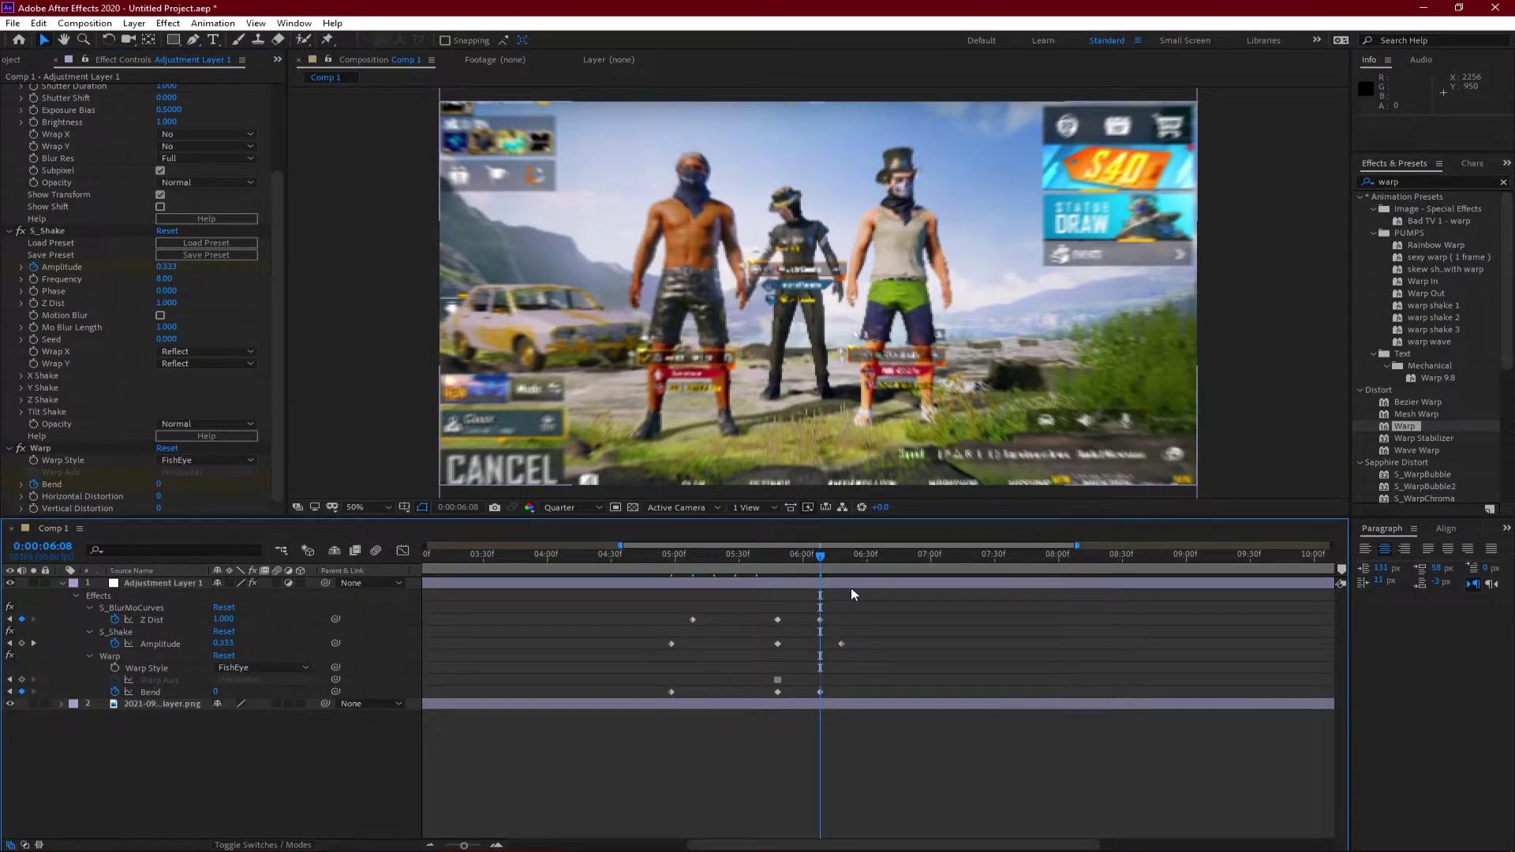
click(852, 589)
Step: Search 'exposure', apply Color Correction > Exposure to Adjustment Layer 1, and go to 5:48
click(1394, 181)
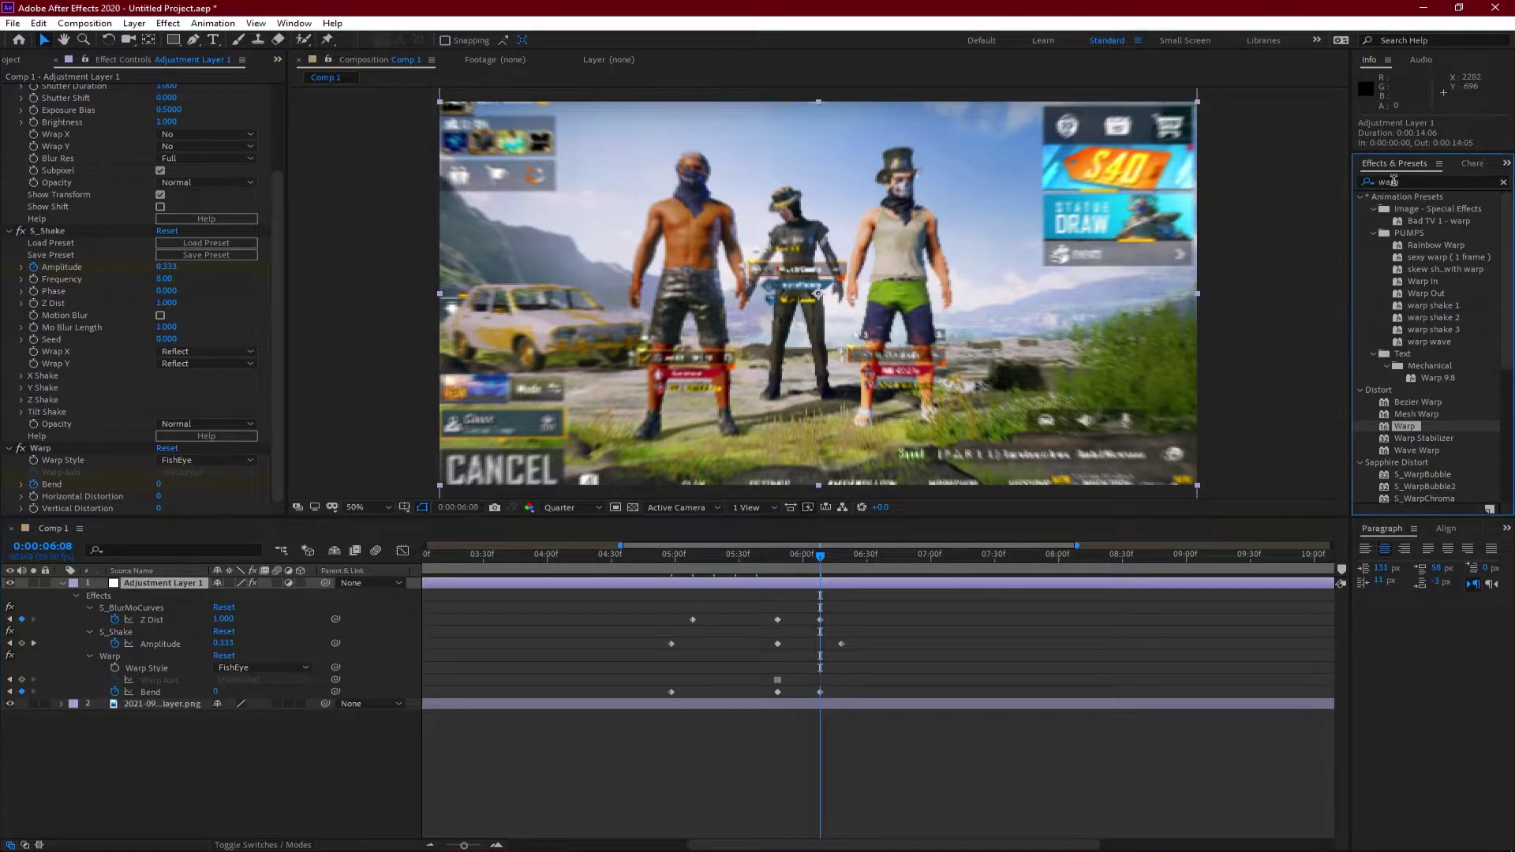
text(expso)
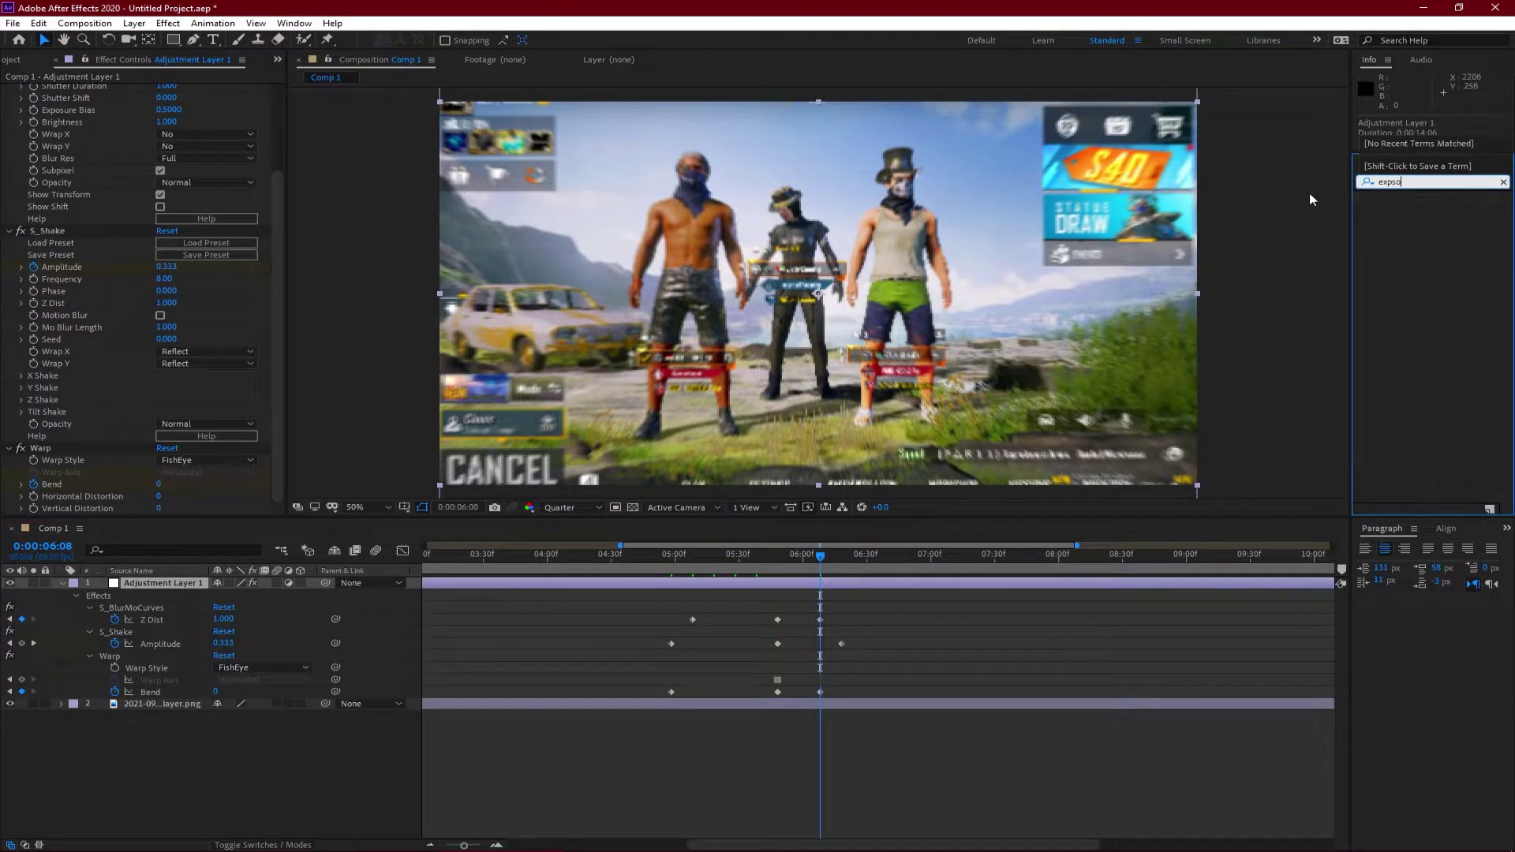
key(BackSpace)
key(BackSpace)
text(osu)
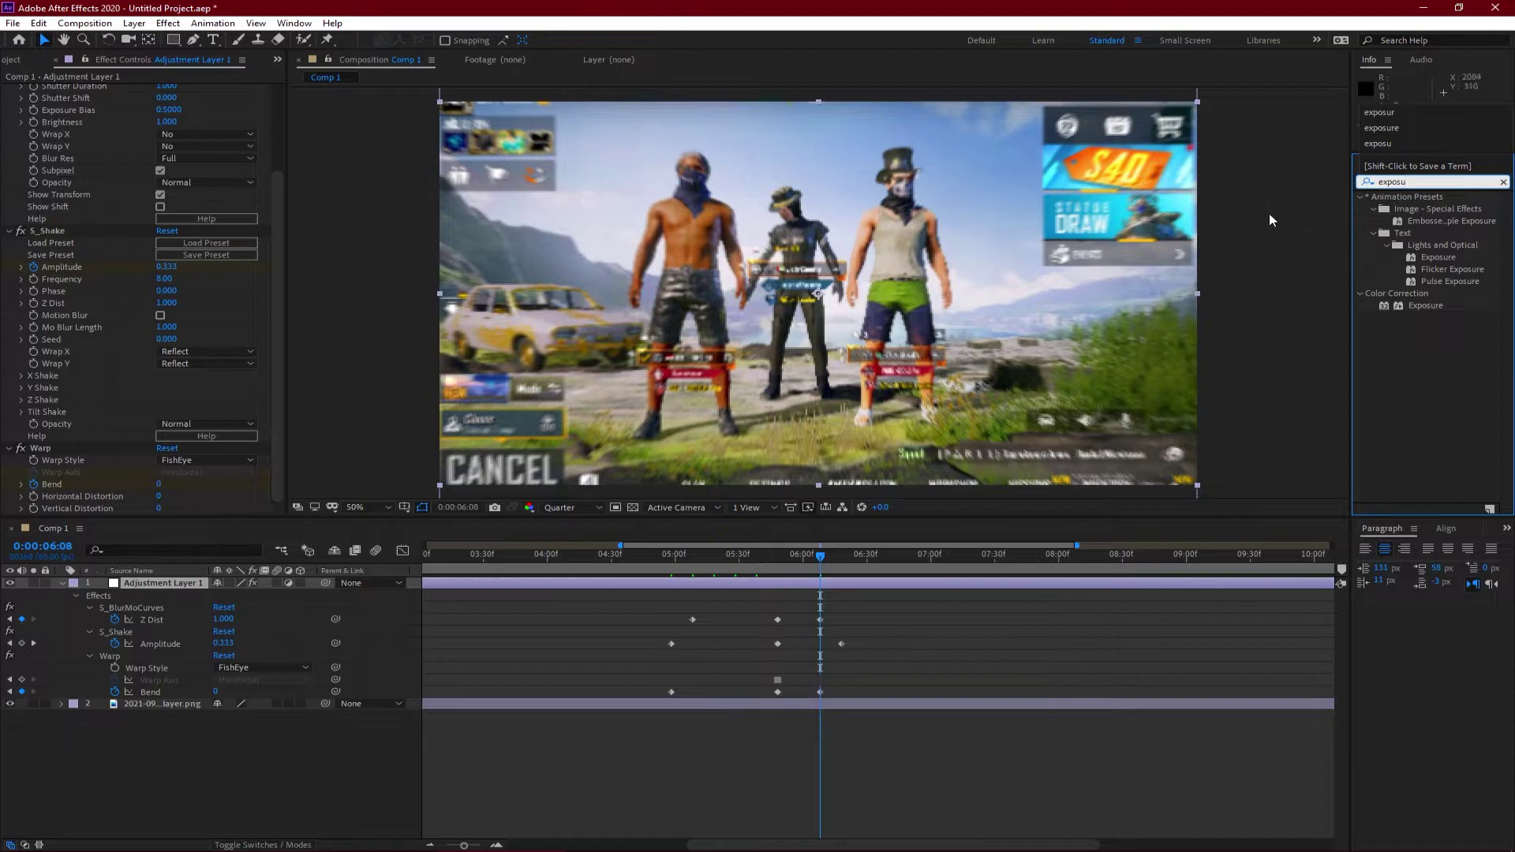
drag(1425, 307, 772, 583)
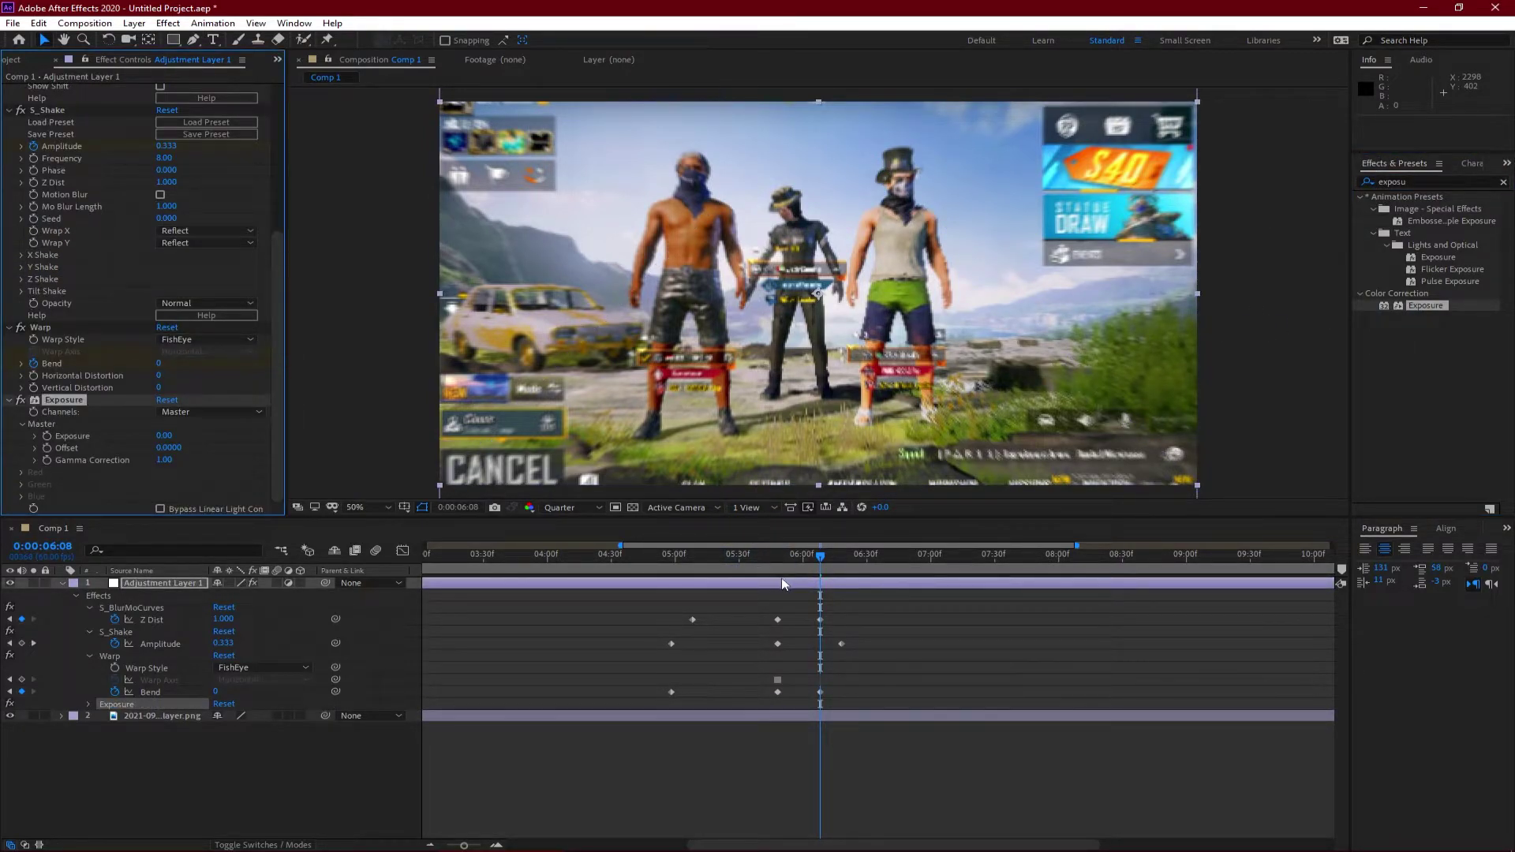
key(u)
key(j)
key(j)
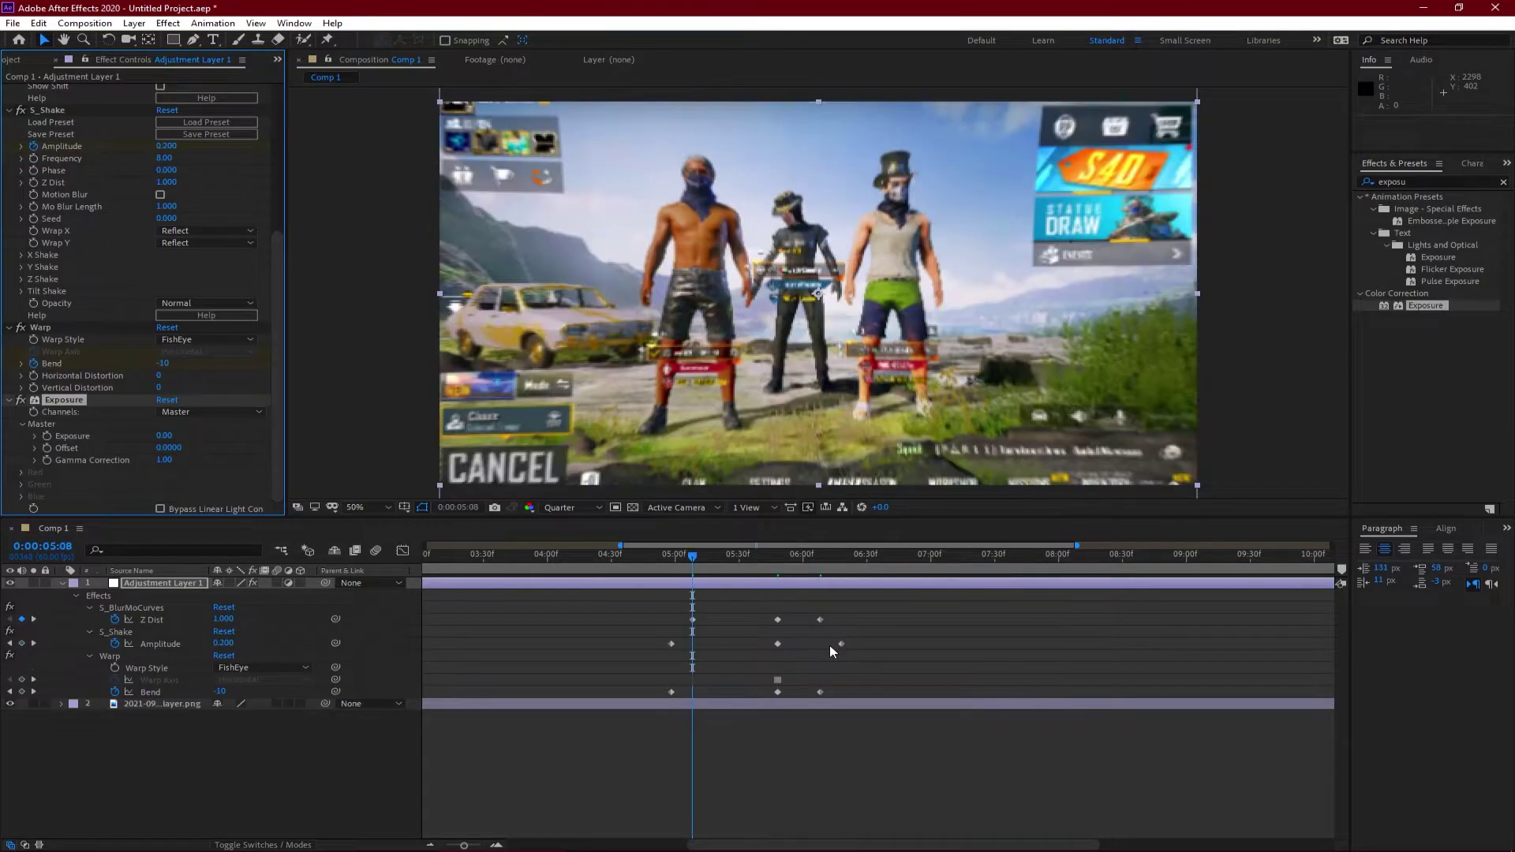
key(k)
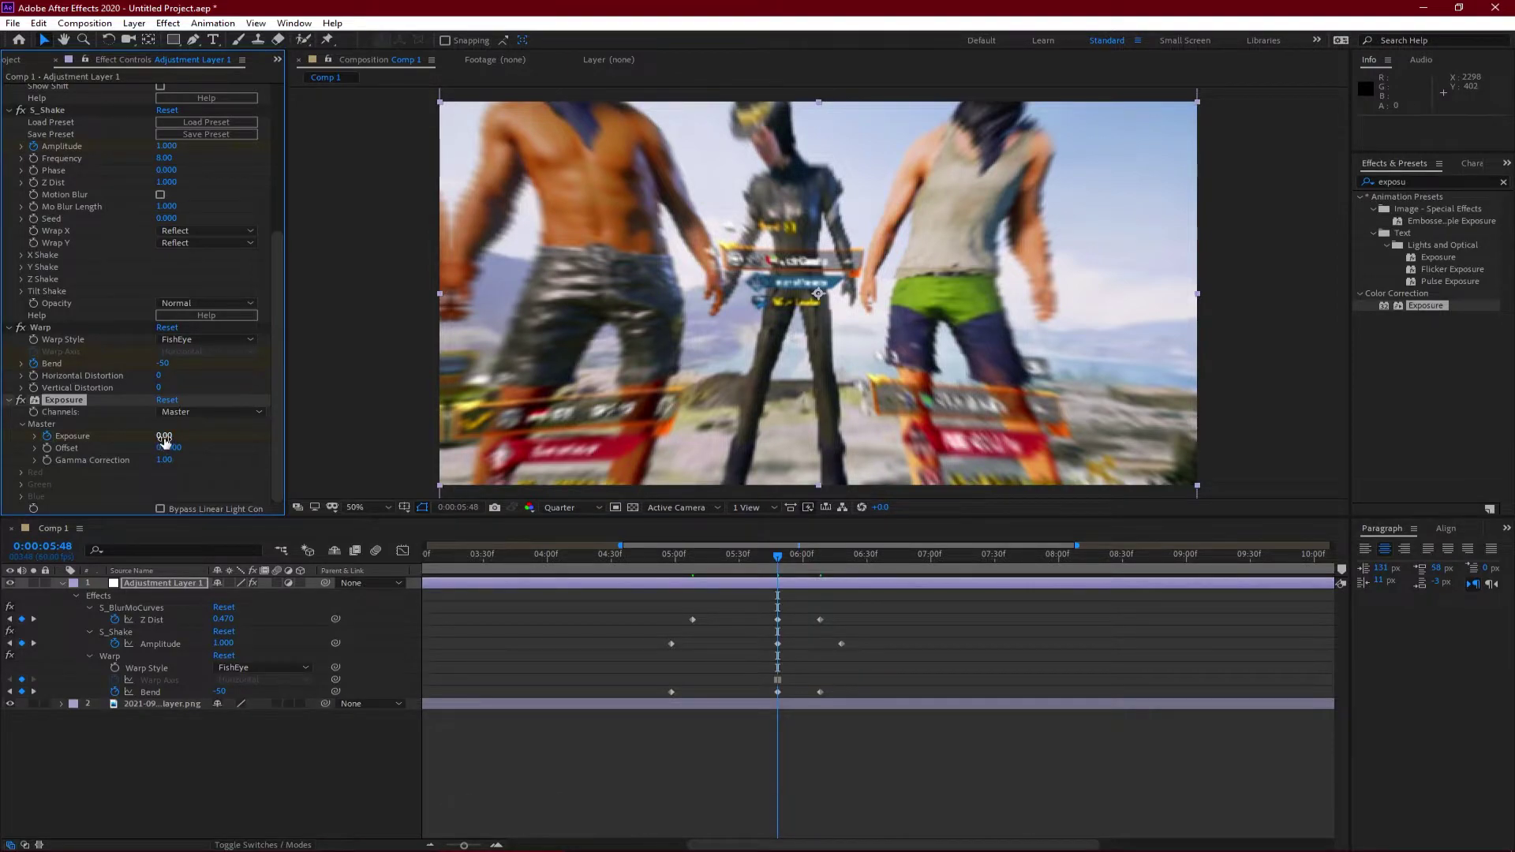
Step: Key Exposure at 1.00 at 5:48 and 0 at 4:58
click(165, 438)
text(1)
key(Return)
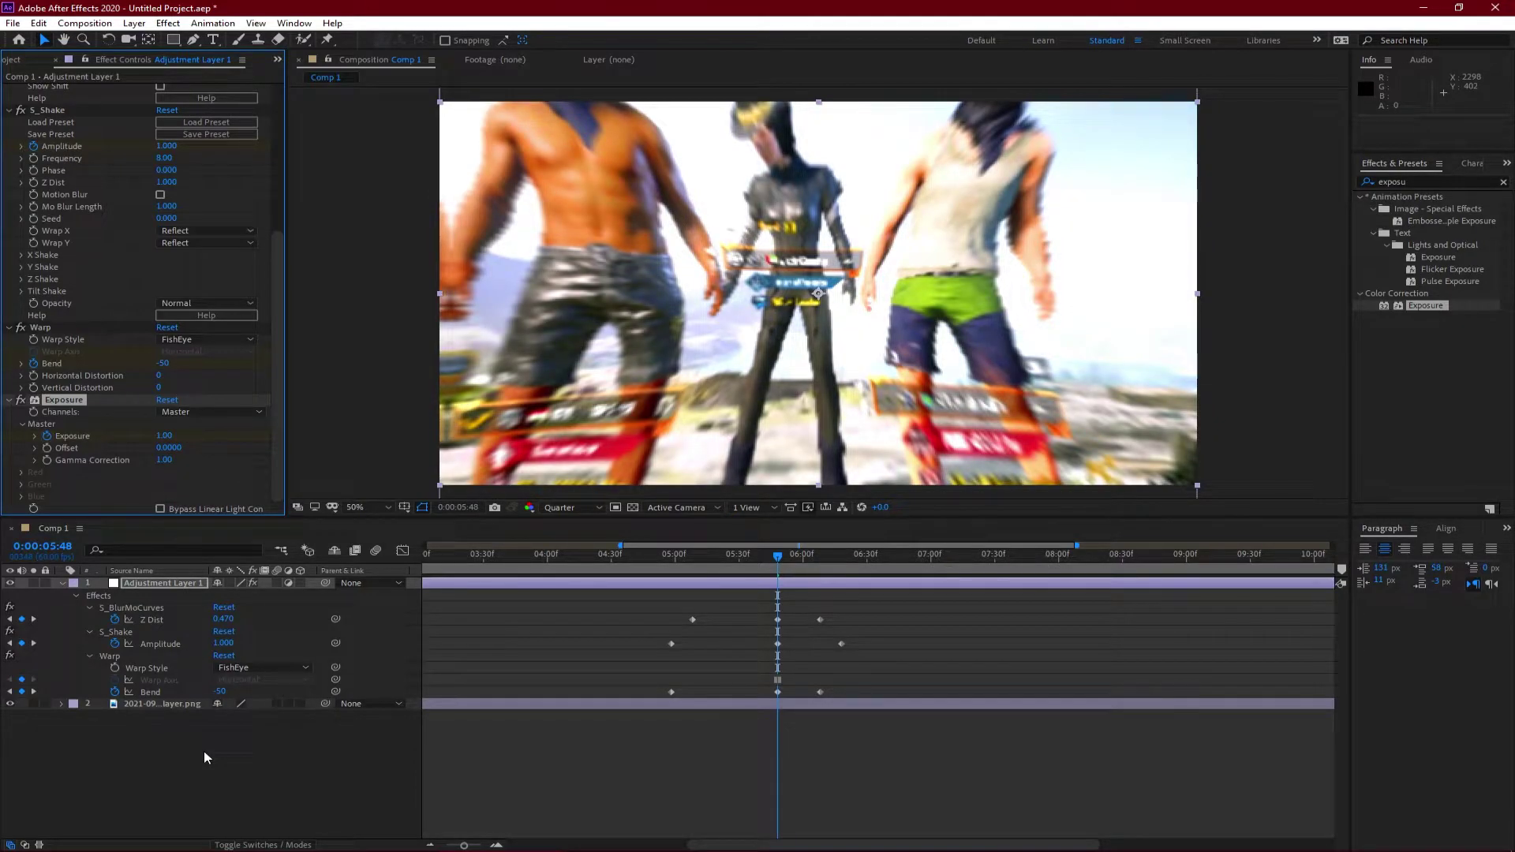
key(Page_Up)
key(Page_Up)
key(Page_Up)
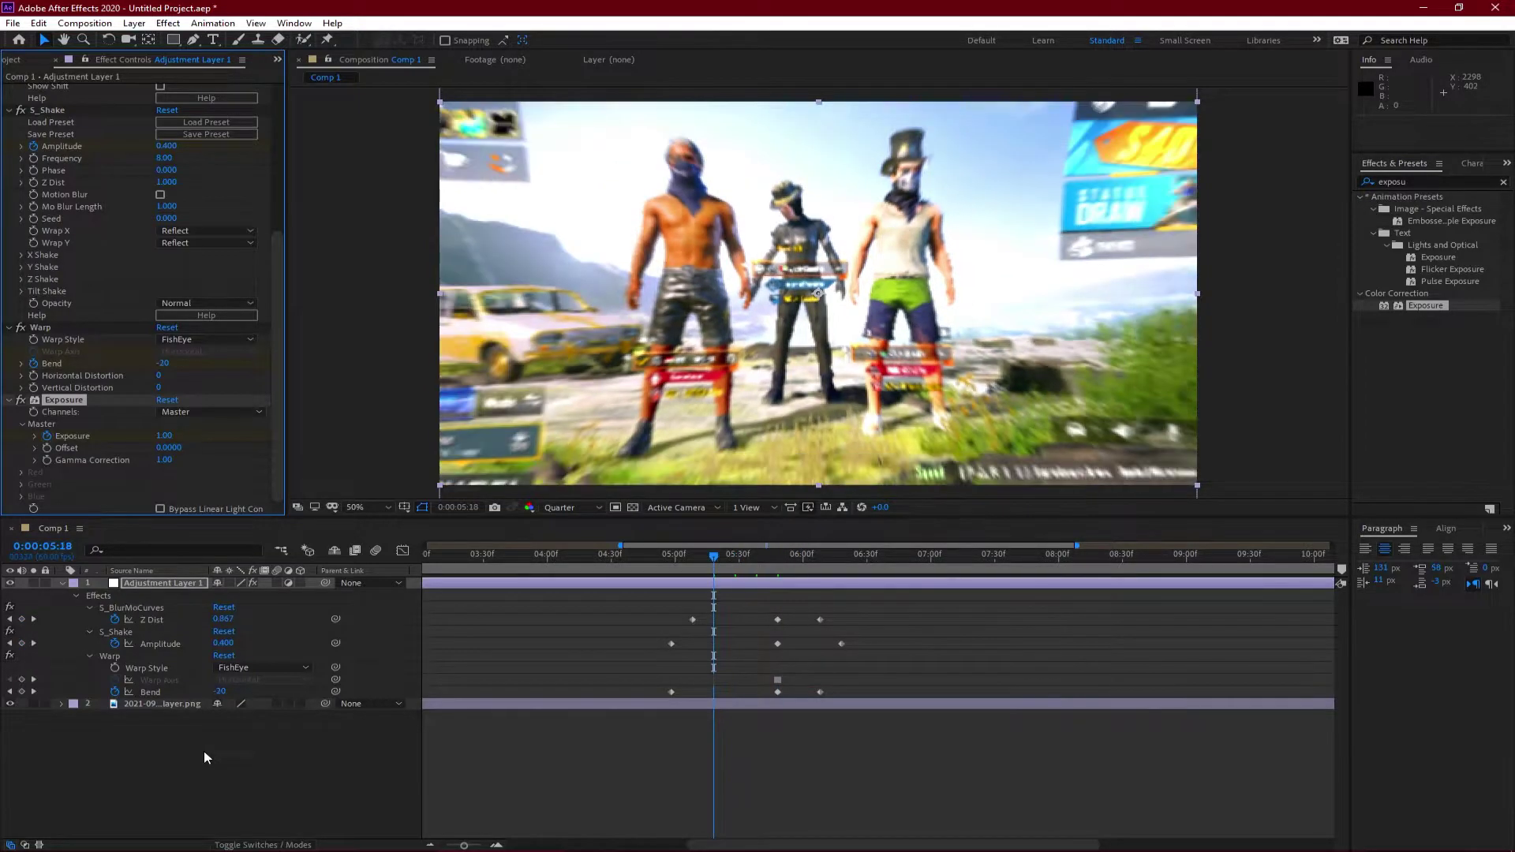
key(j)
key(j)
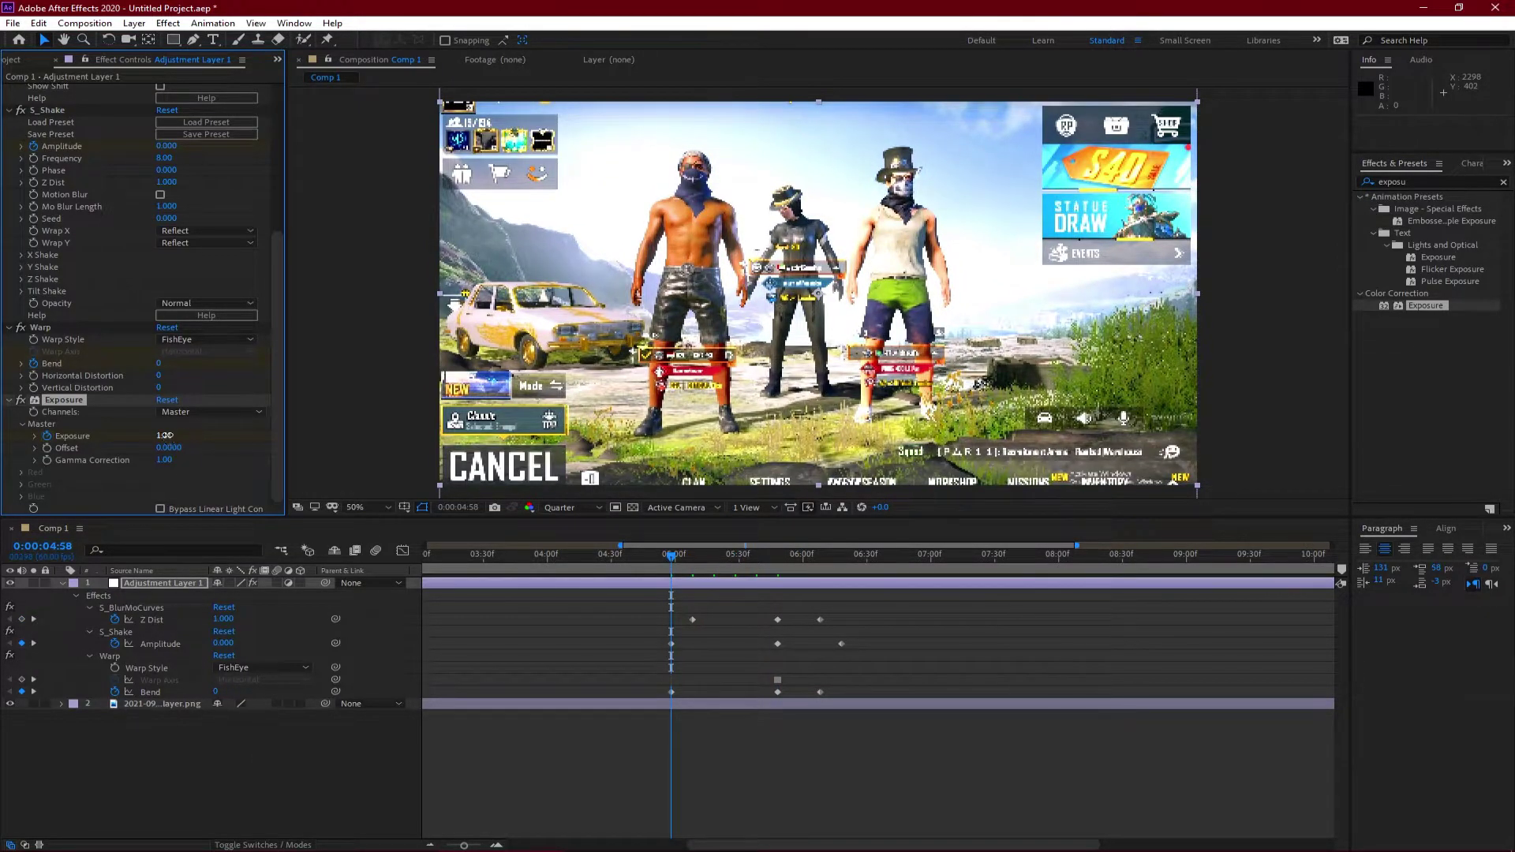
click(165, 435)
text(0.2)
key(Return)
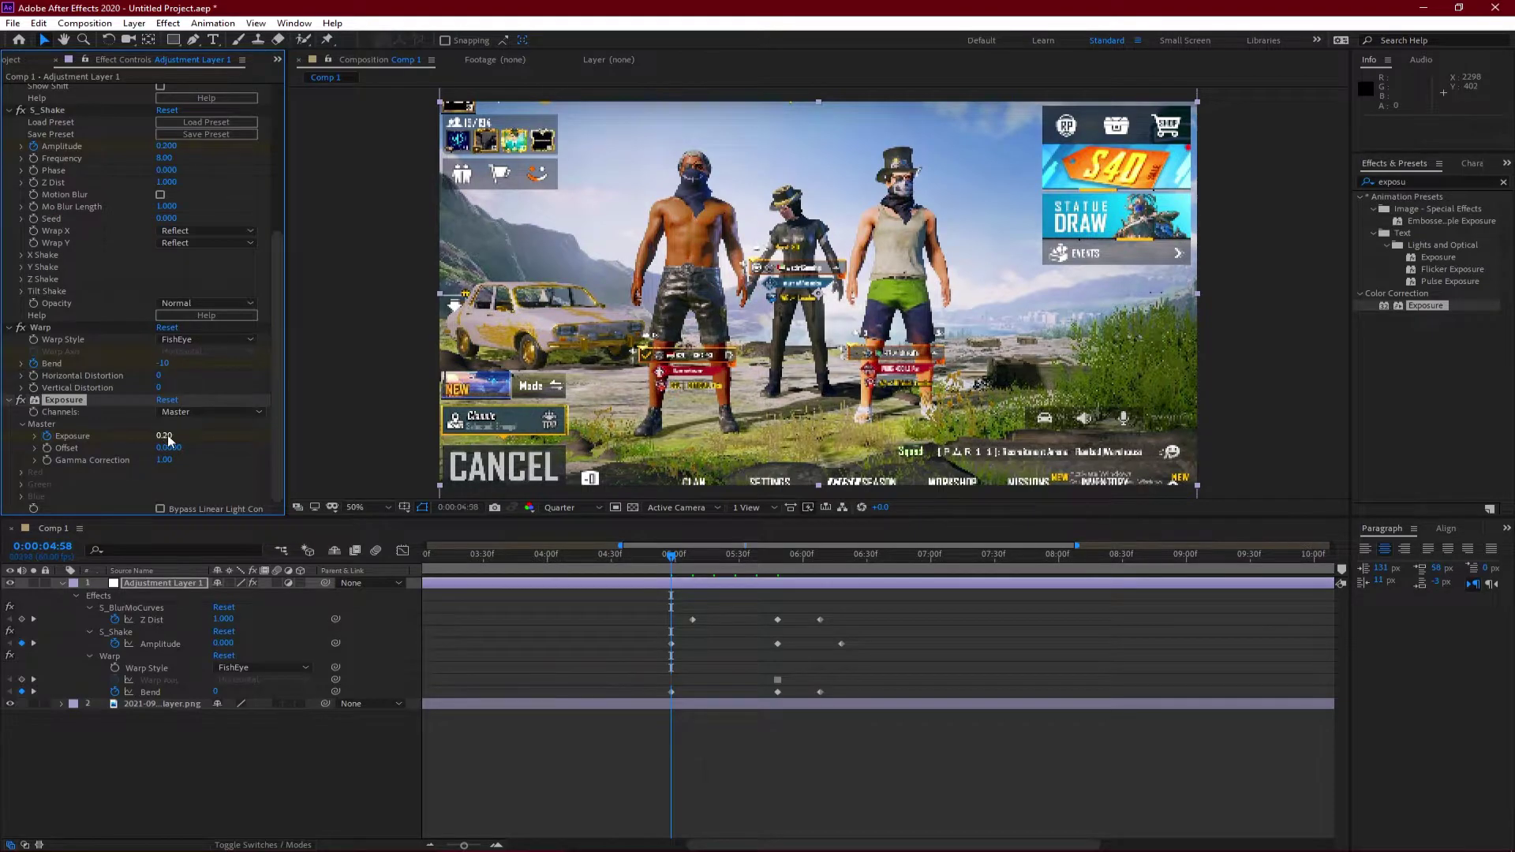
Step: Preview the flash and key Exposure back to 0 at 6:28
key(space)
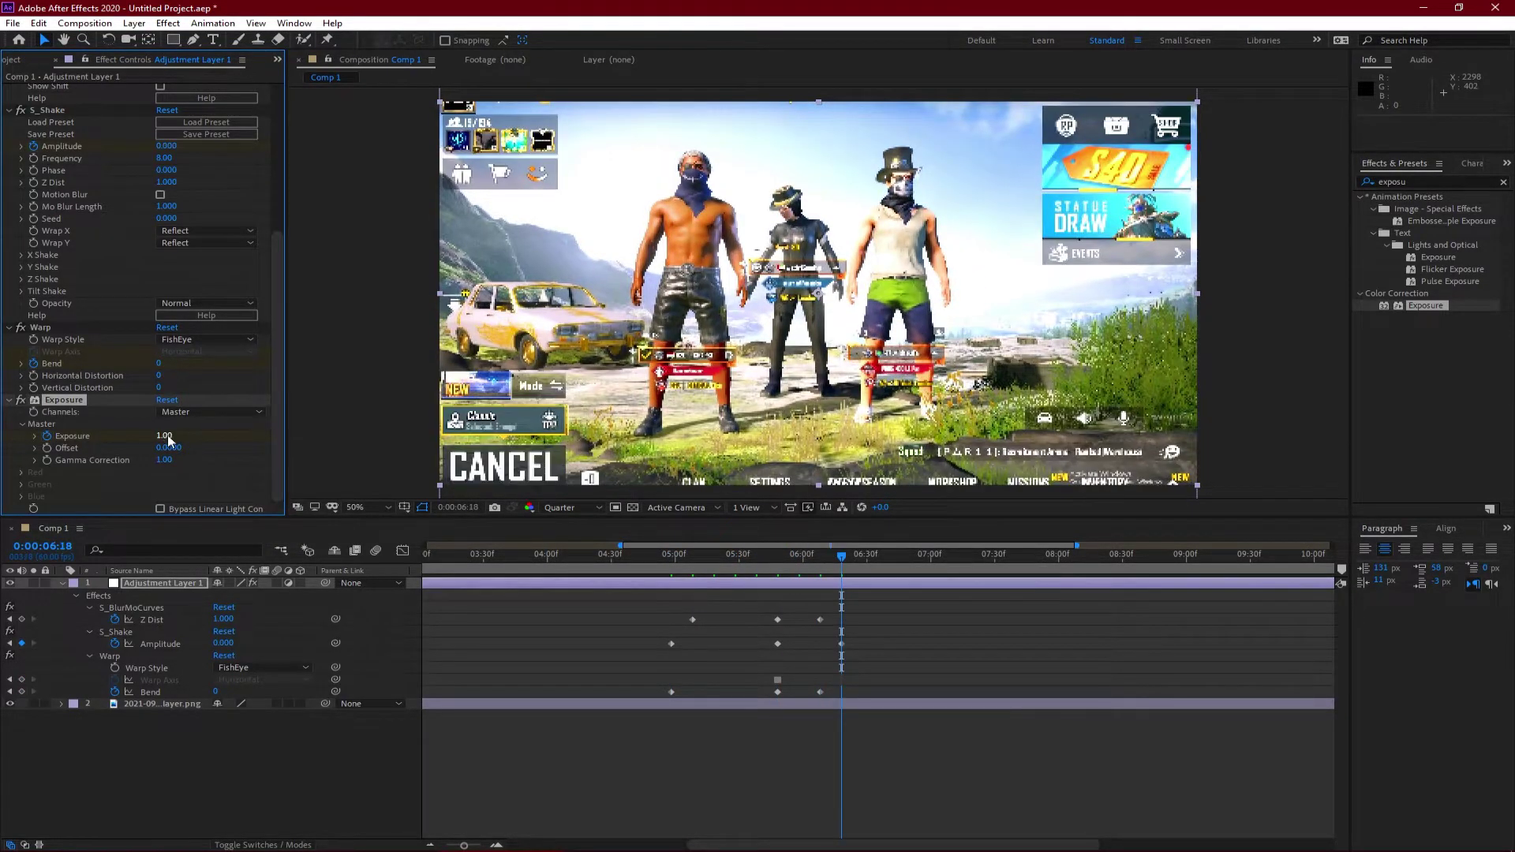
key(space)
click(163, 436)
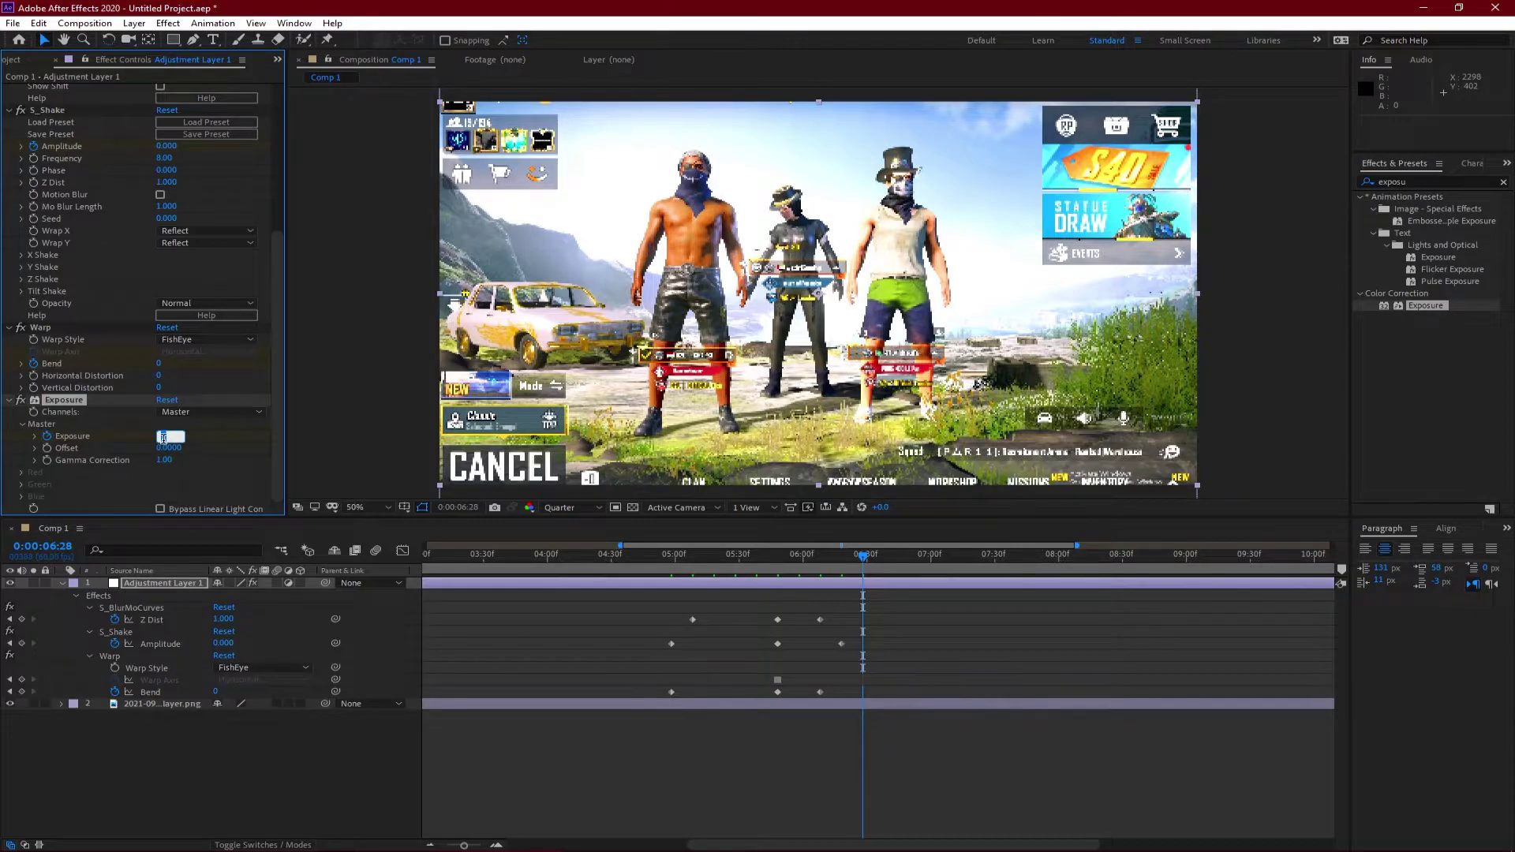
text(0)
key(Return)
Step: RAM-preview the transition from 4:31 and marquee-select all the transition keyframes
key(u)
key(u)
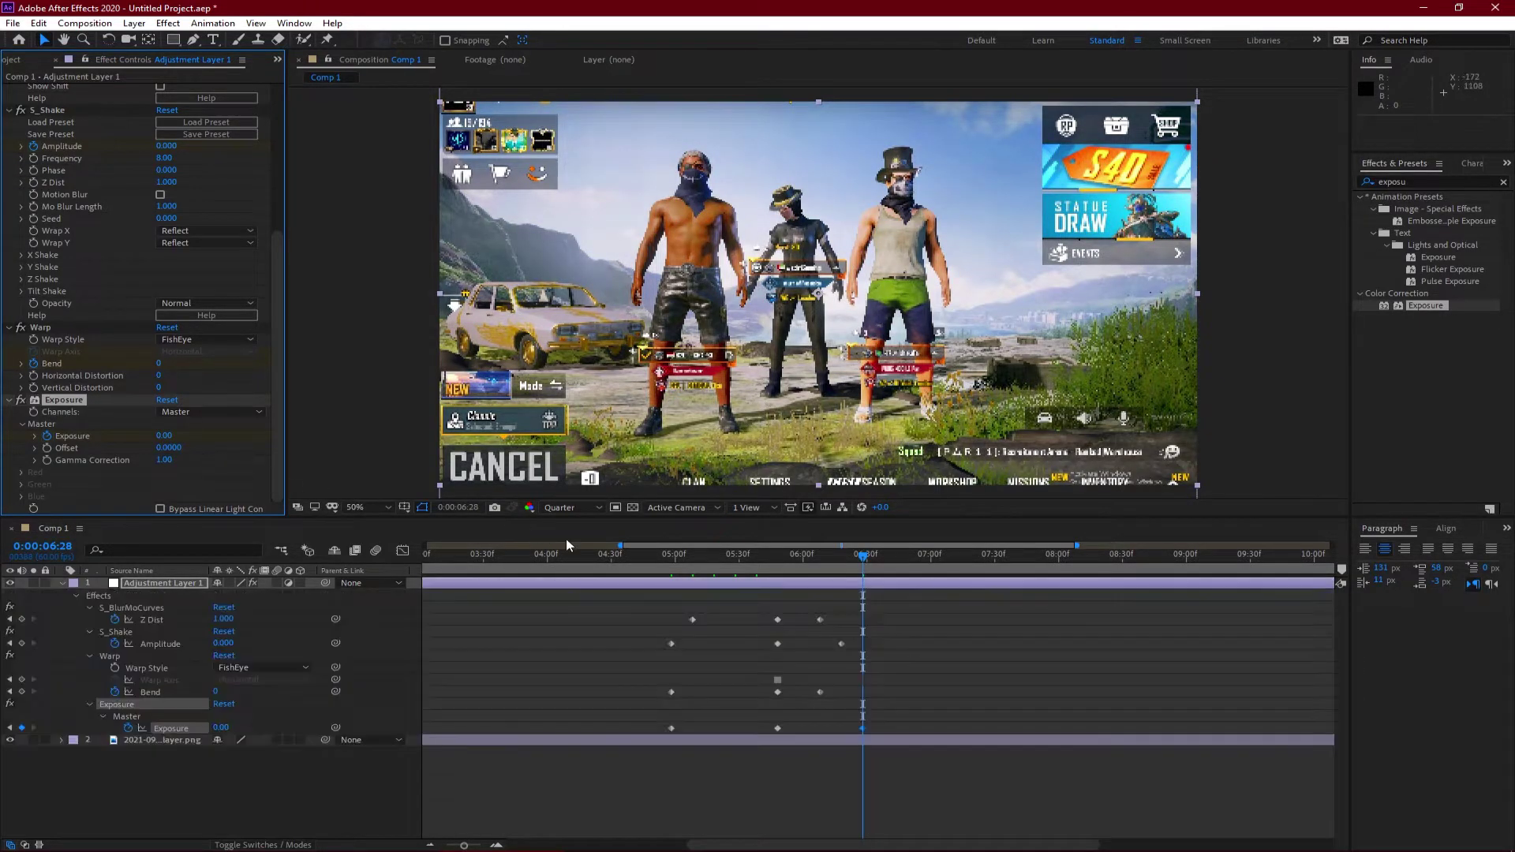
key(j)
key(j)
key(j)
key(j)
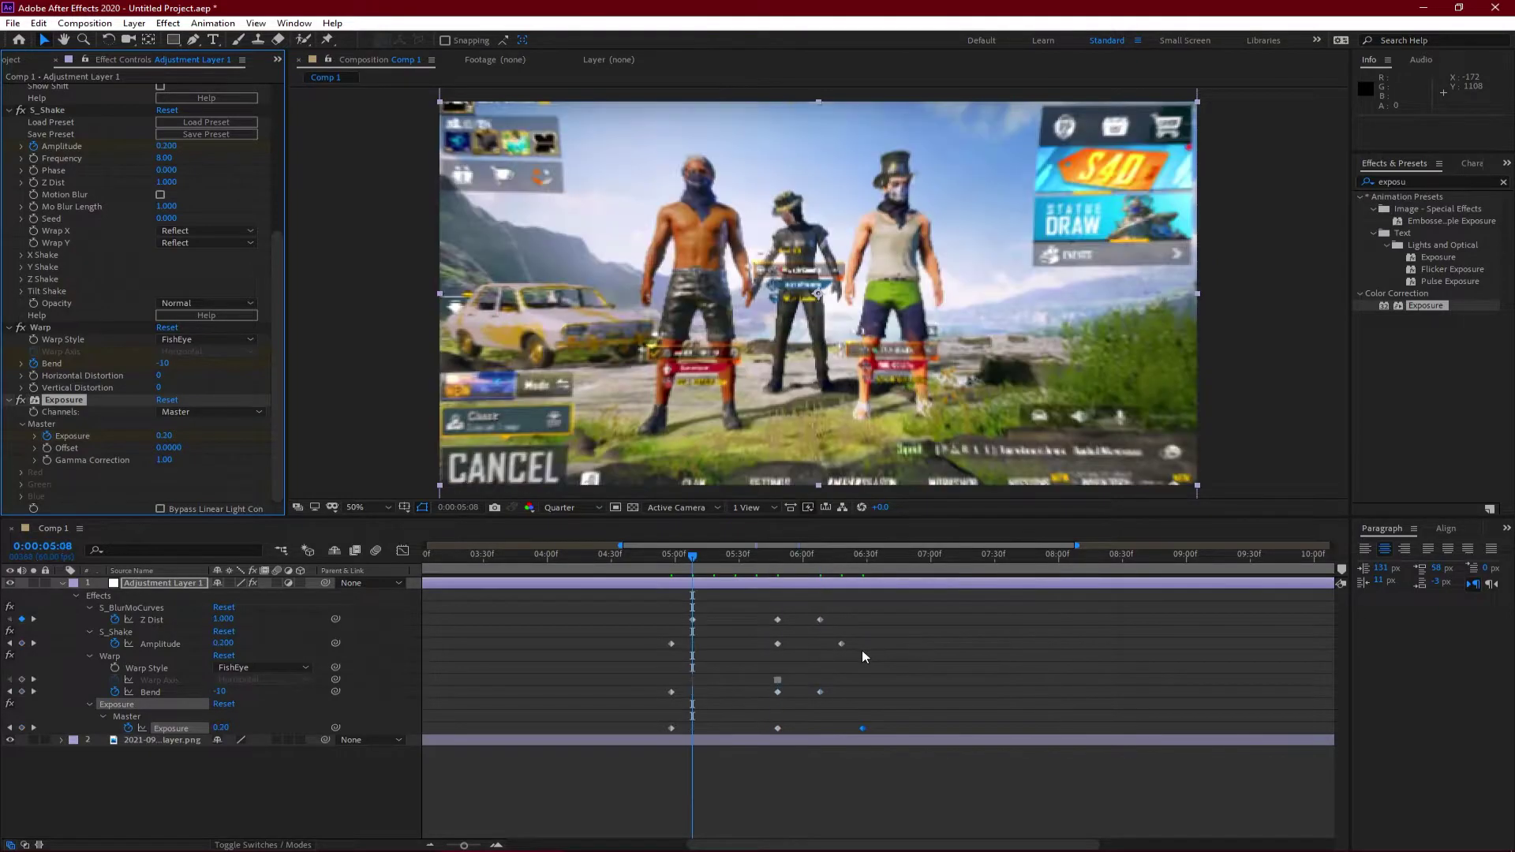
key(k)
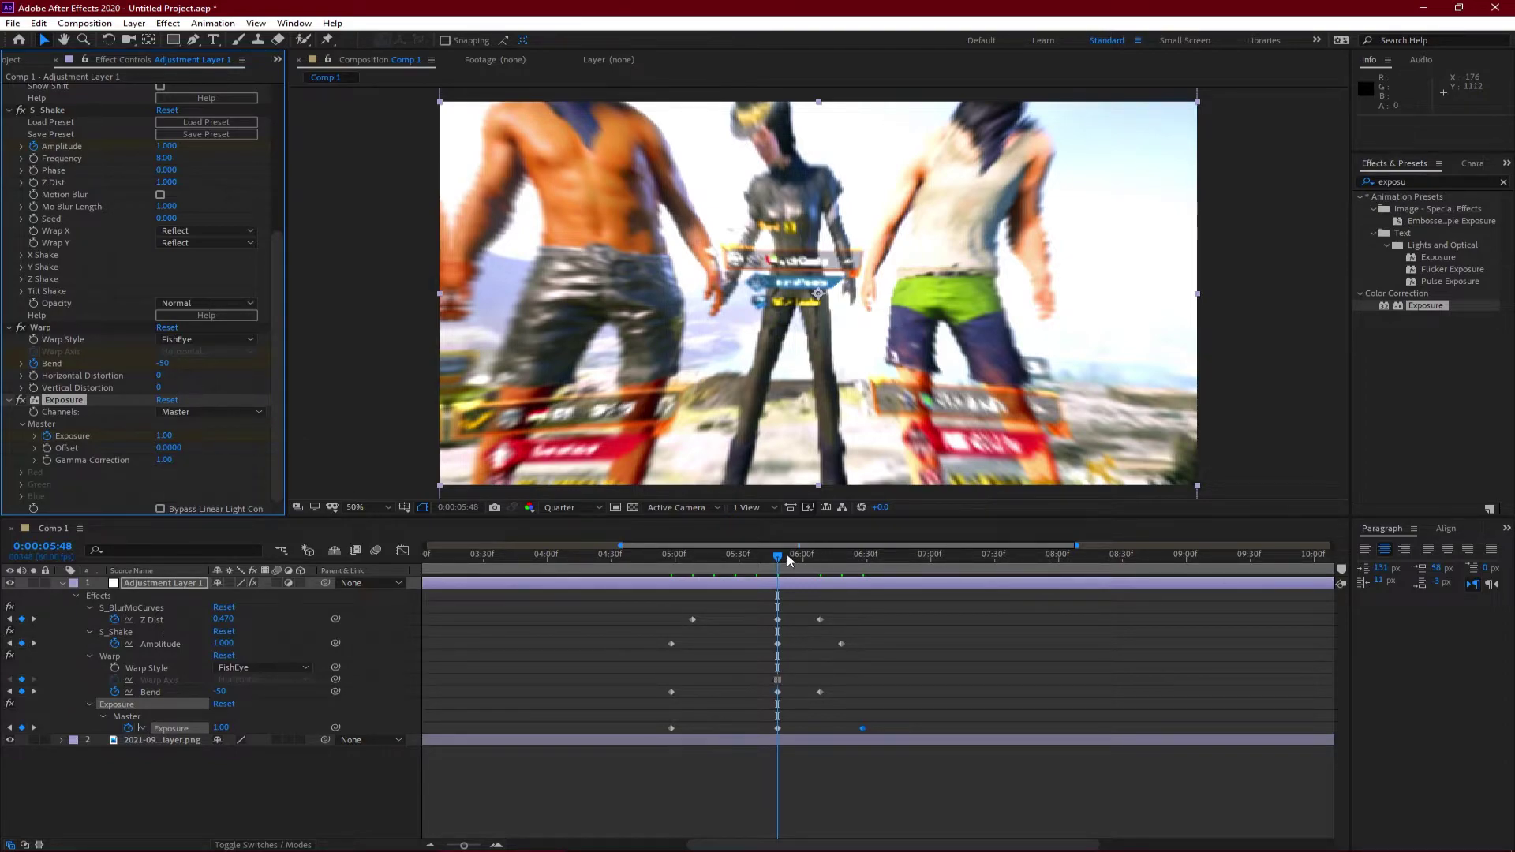
drag(787, 554, 613, 570)
key(space)
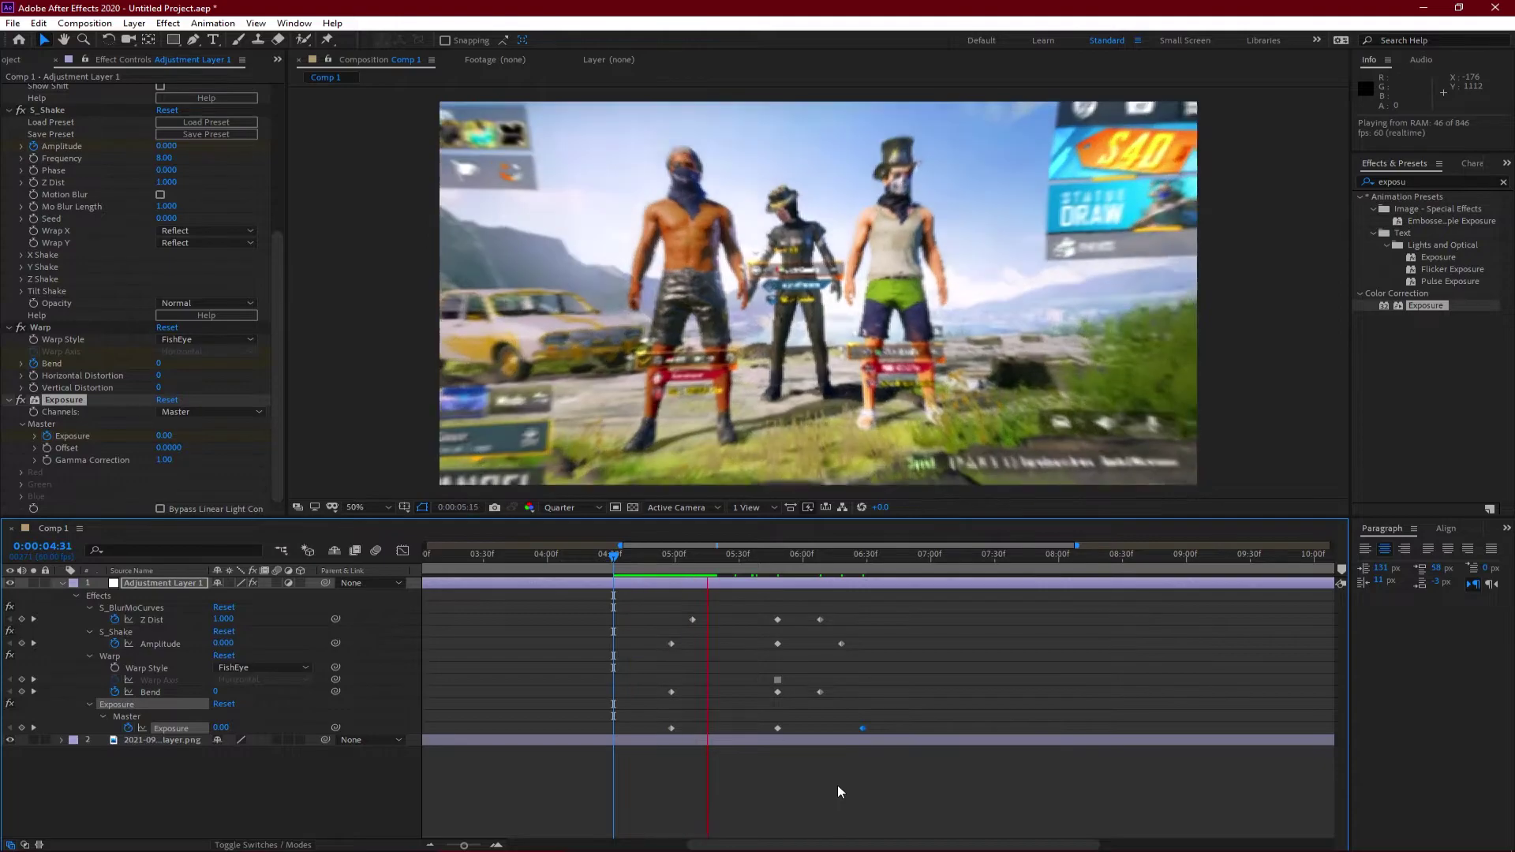
click(805, 555)
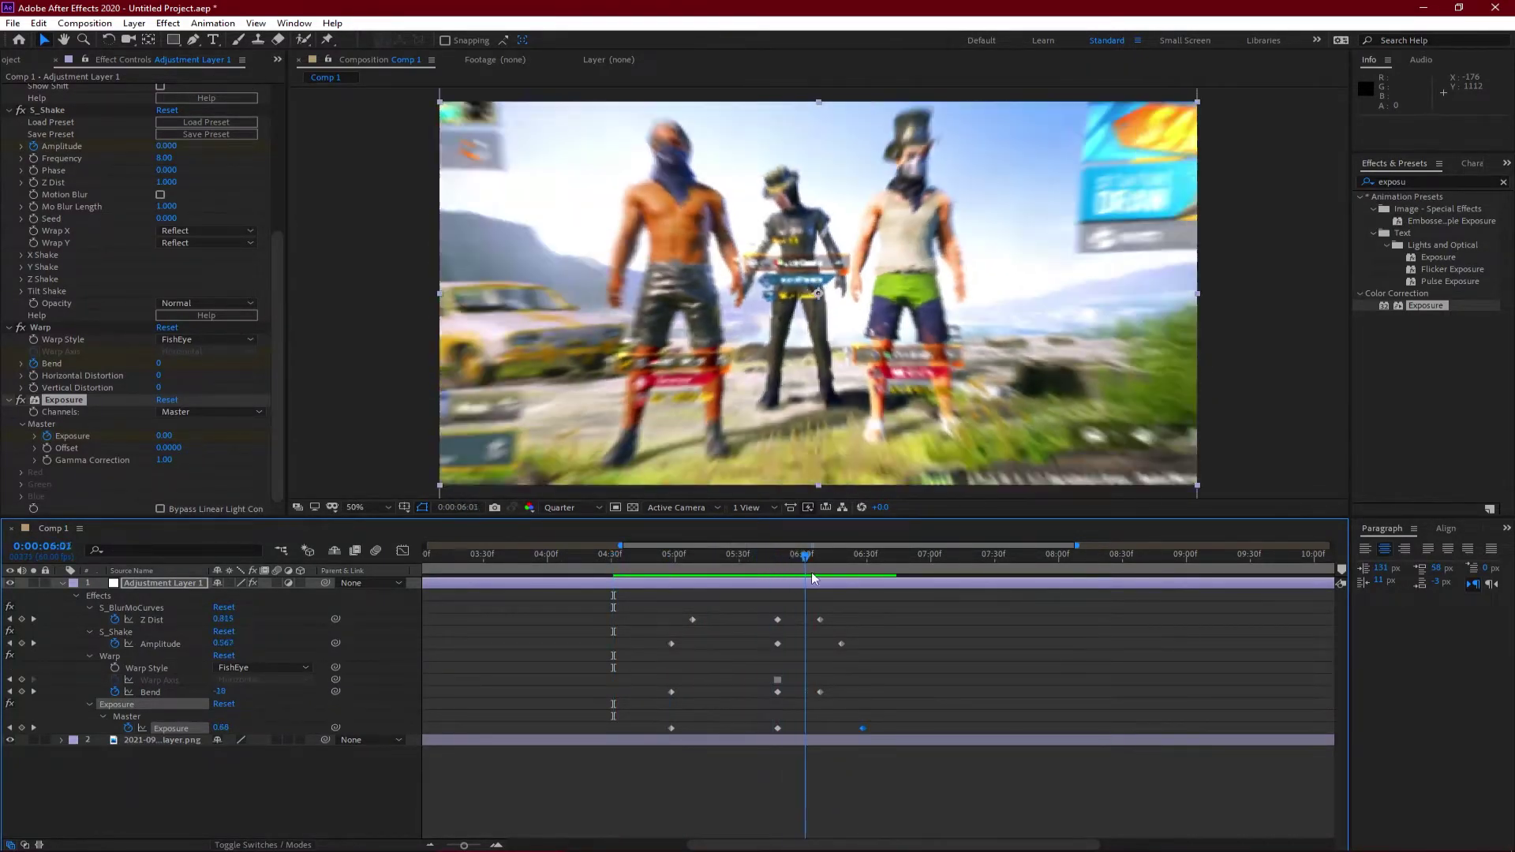
drag(909, 615, 565, 721)
Step: Apply Easy Ease to the selected keyframes and show the Z Dist curve in the Graph Editor
key(F9)
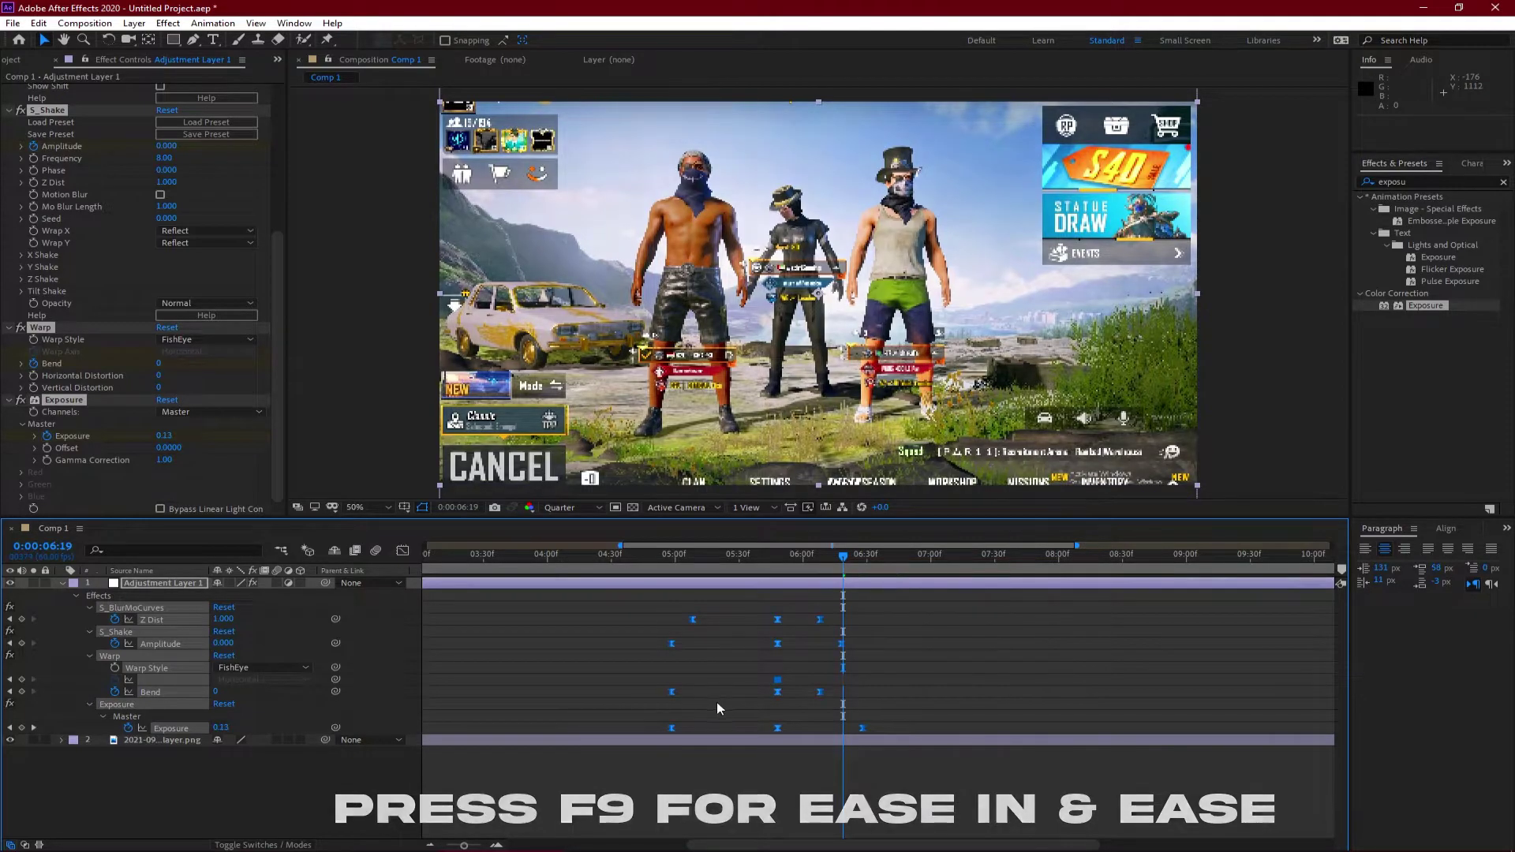
click(675, 555)
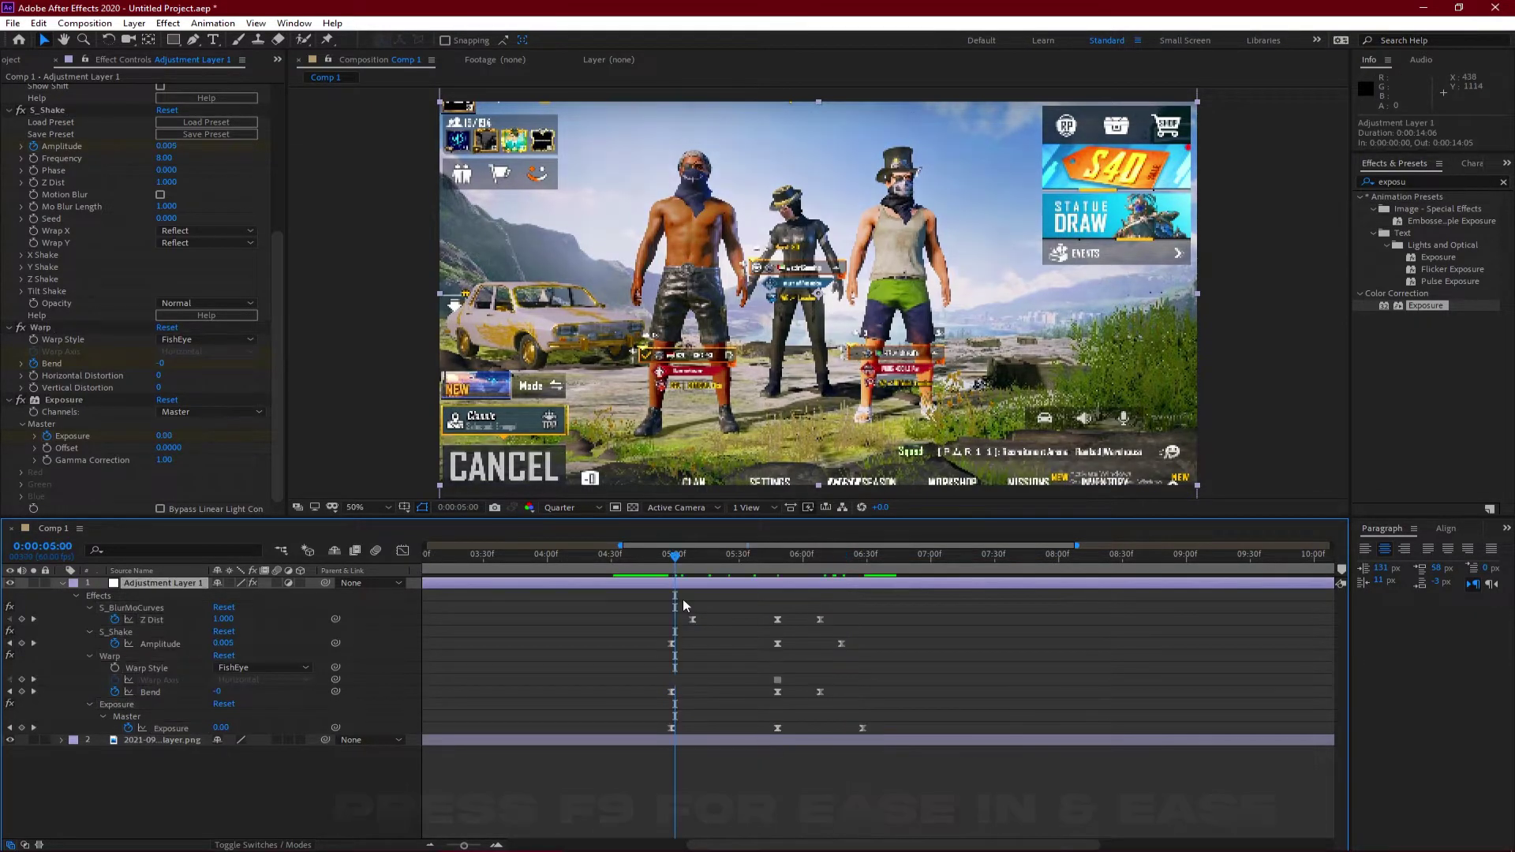
click(403, 550)
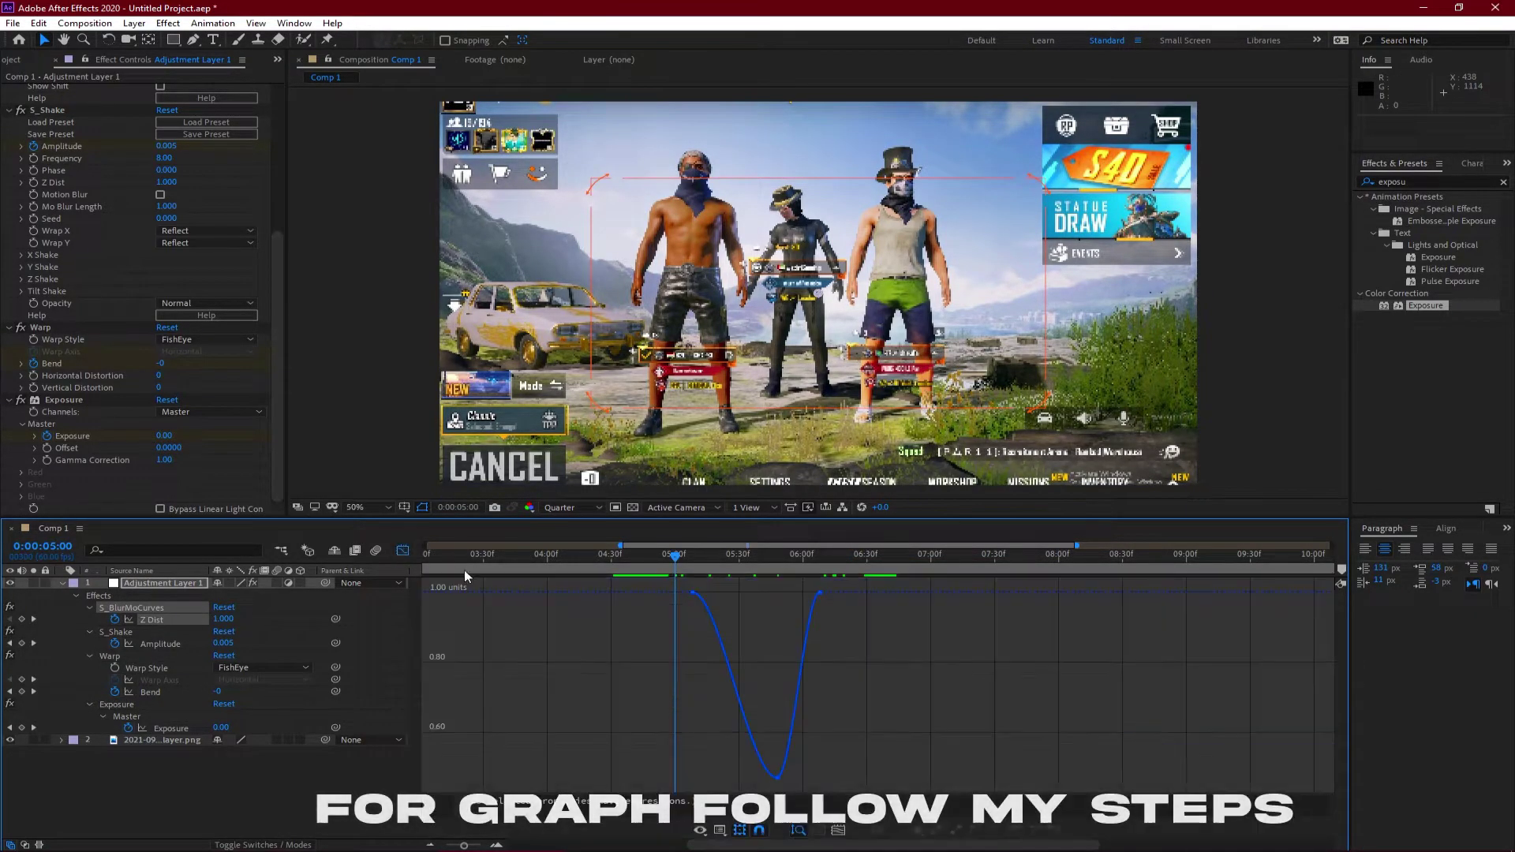
Step: Lengthen the Z Dist Bezier handles for a sharp, quick mid-transition dip, then leave the Graph Editor
click(693, 592)
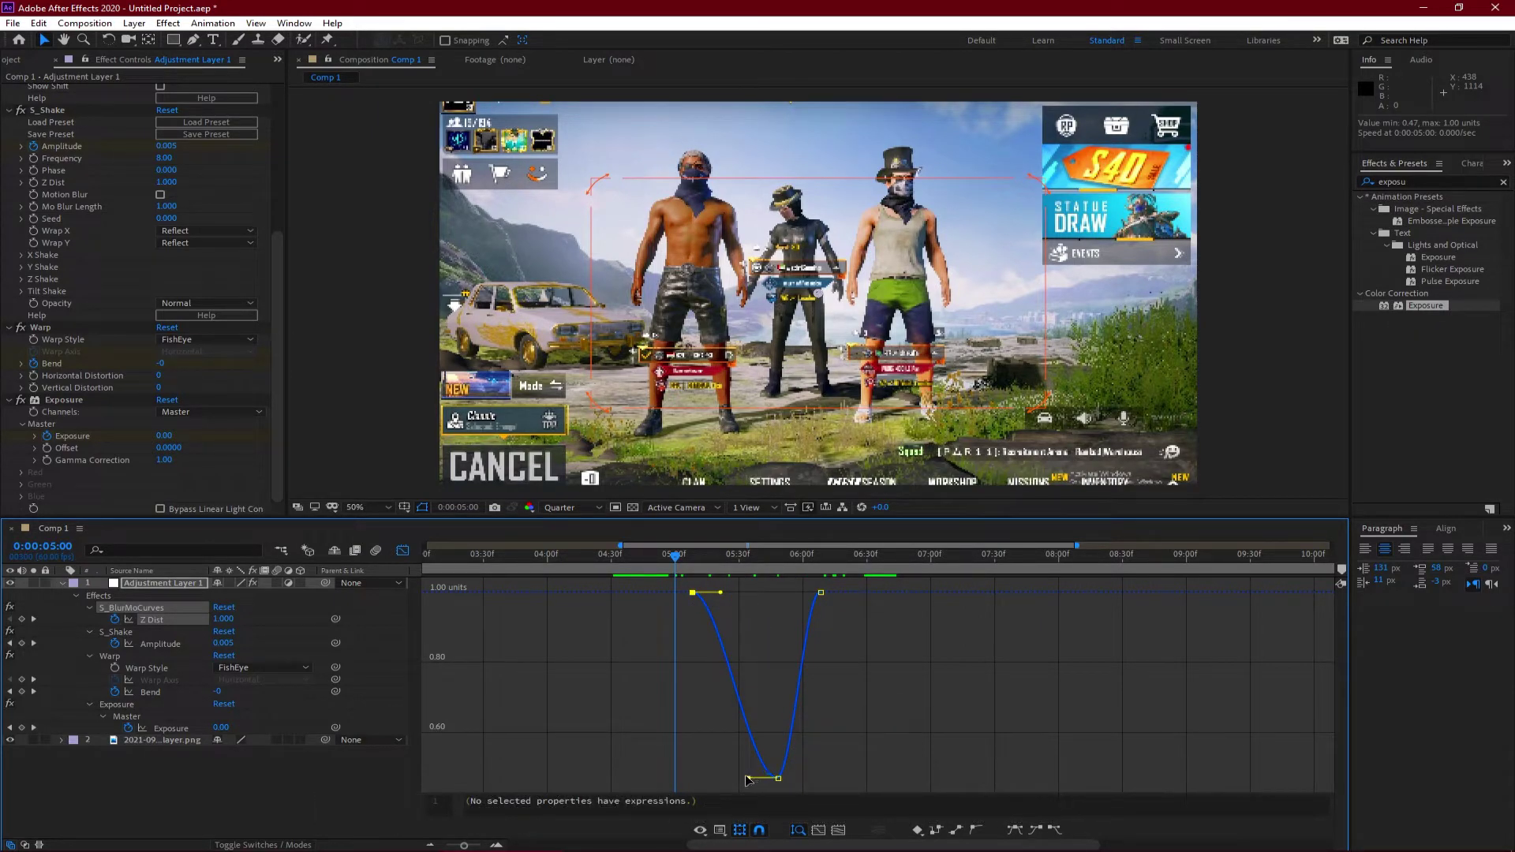
drag(725, 595, 777, 593)
drag(750, 779, 762, 770)
drag(794, 768, 787, 765)
drag(807, 593, 777, 591)
click(778, 777)
click(777, 593)
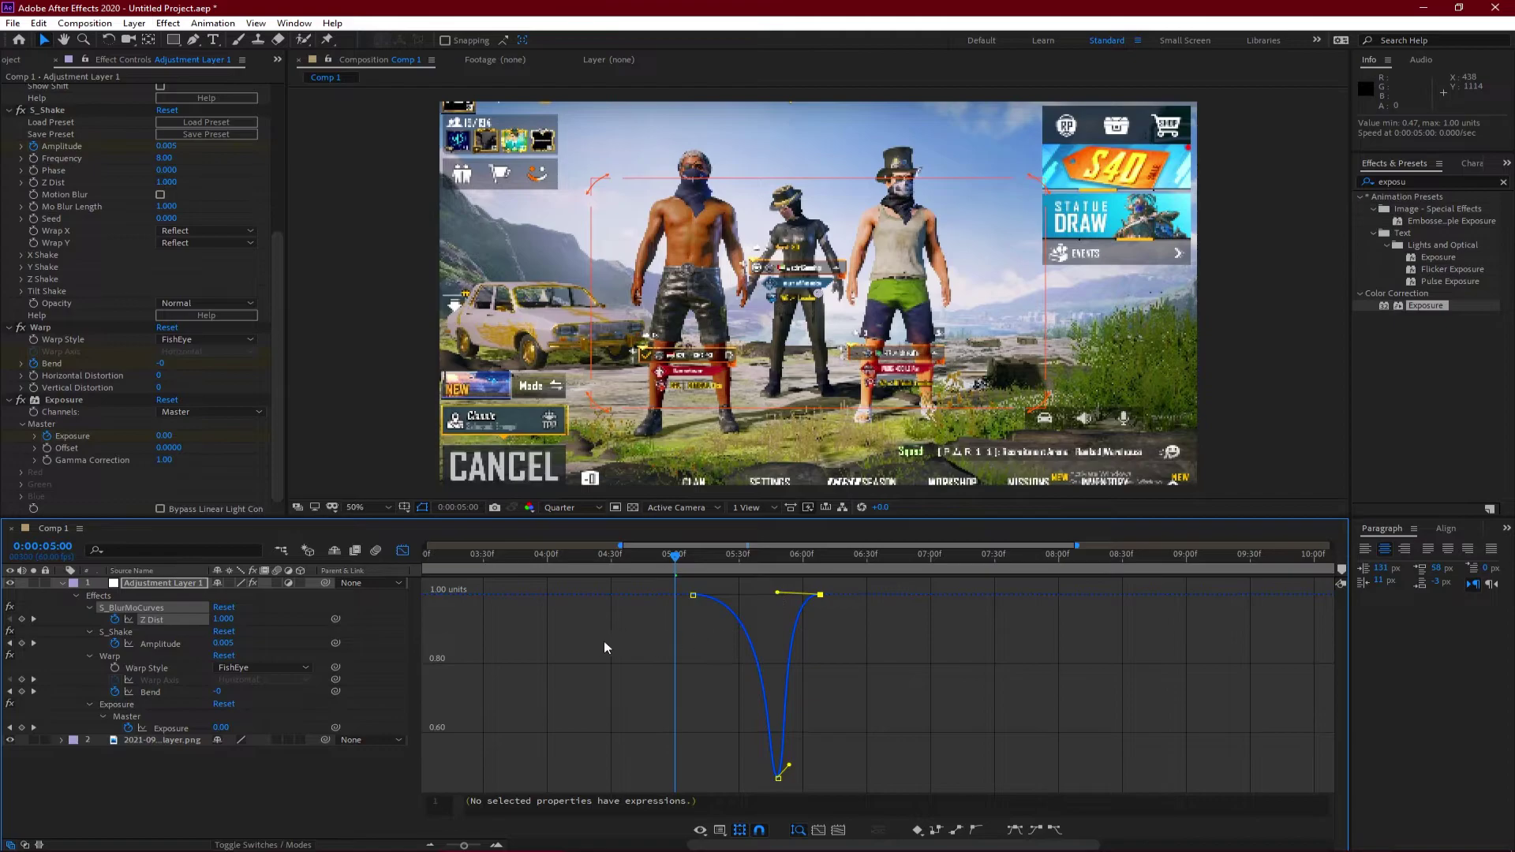
click(402, 550)
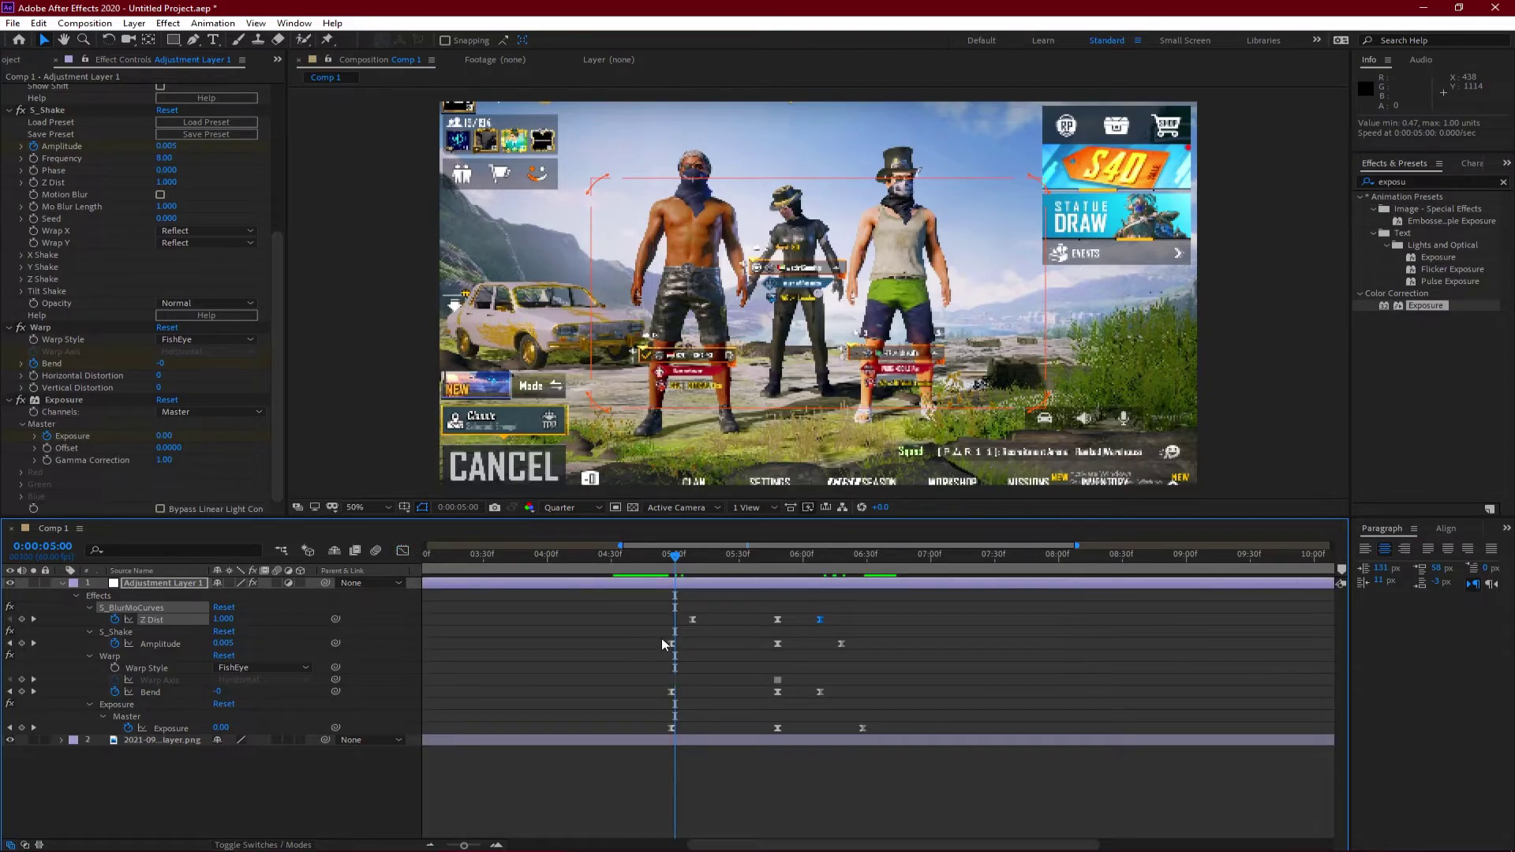
Step: Ease the three S_Shake Amplitude keyframes into a narrow, sharp spike to 1.00 around 05:48
drag(657, 641, 859, 649)
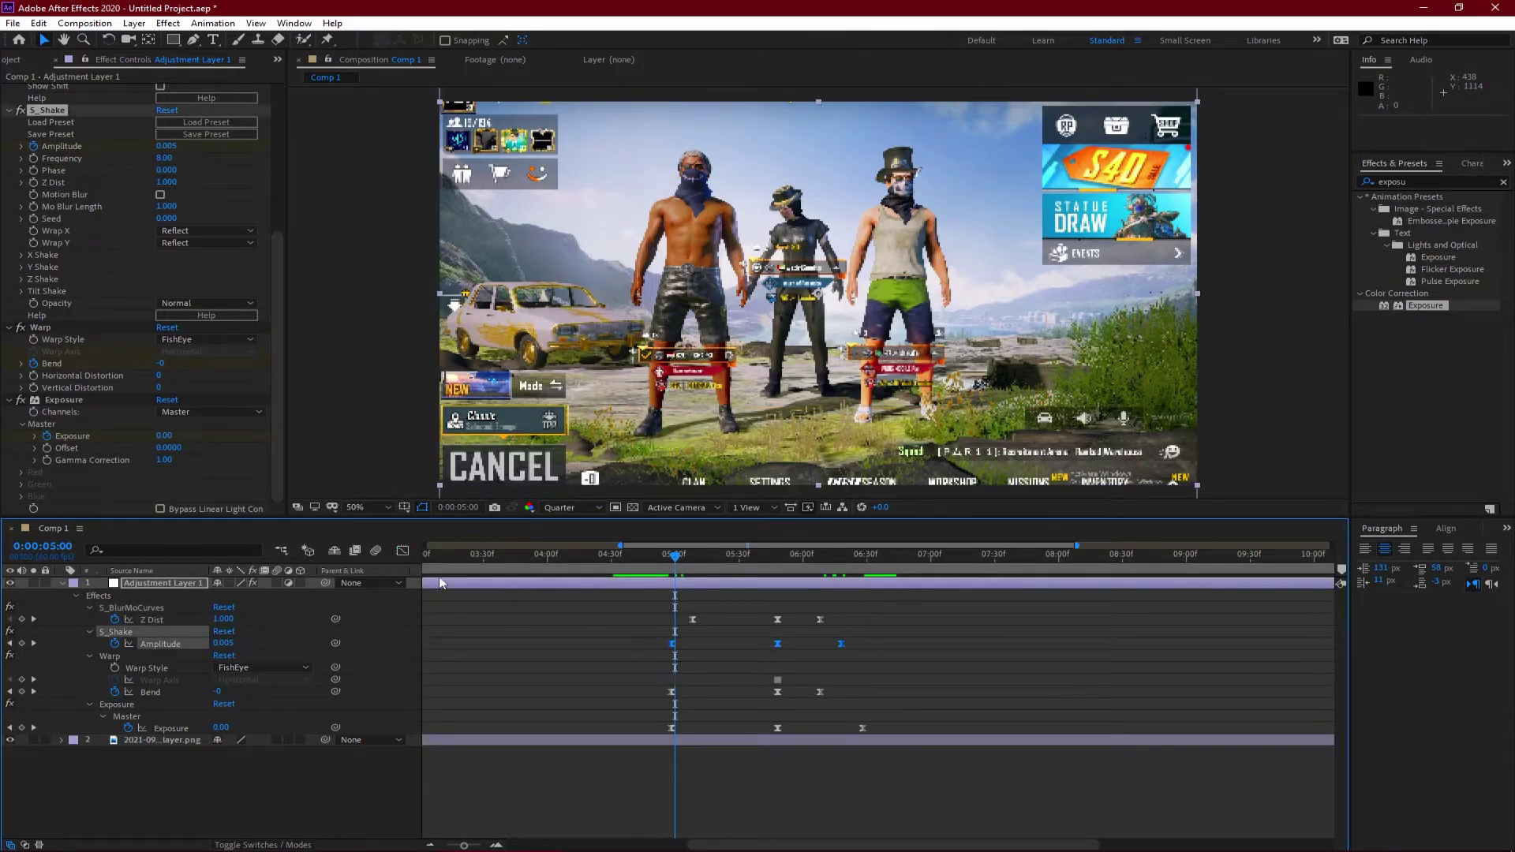
click(402, 550)
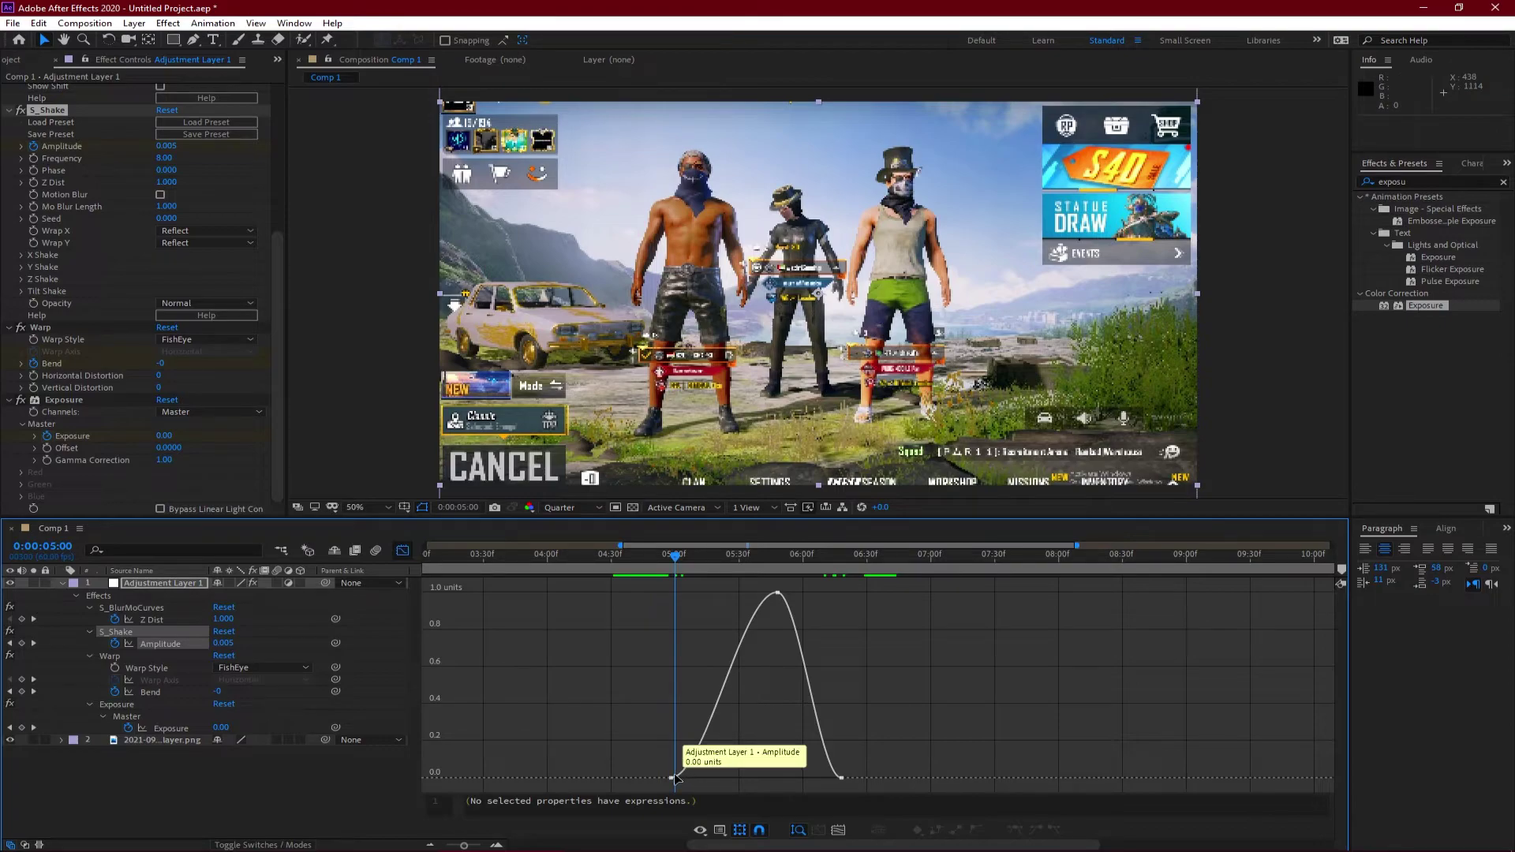
click(710, 686)
click(671, 747)
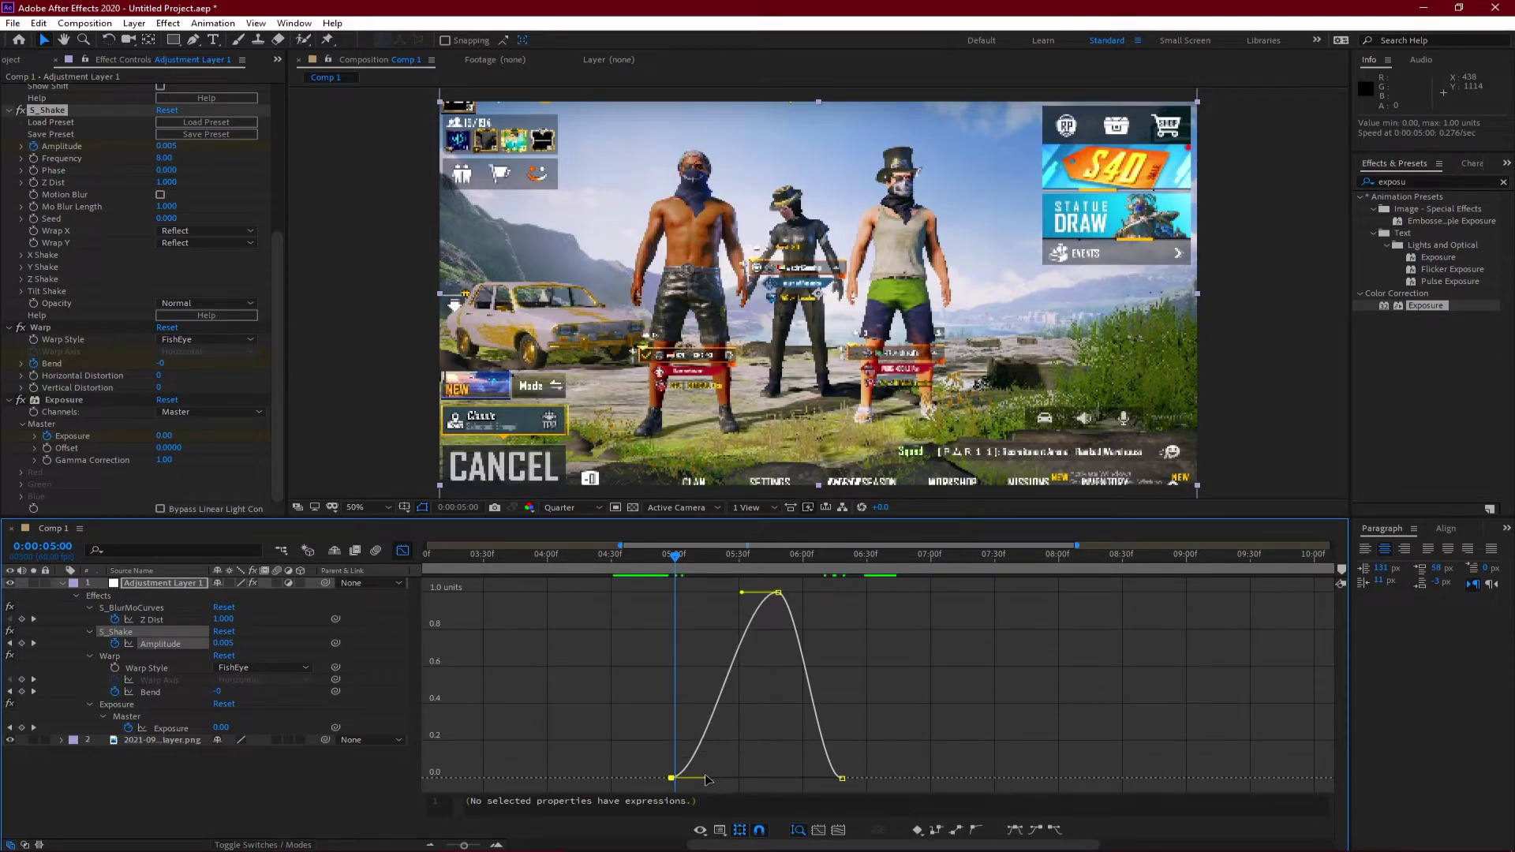
drag(707, 779, 802, 769)
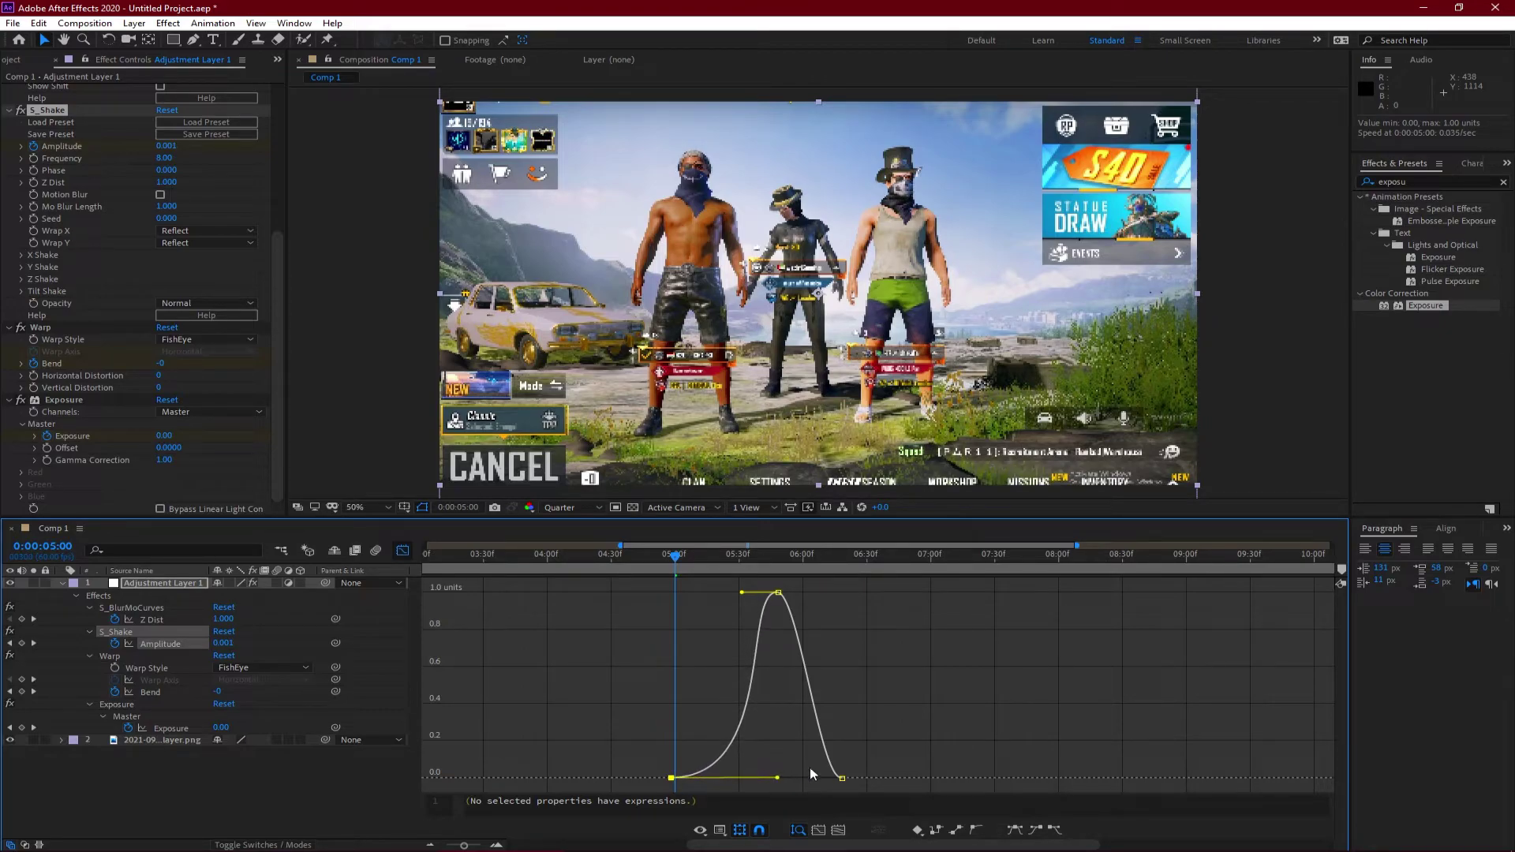
click(841, 779)
drag(820, 779, 777, 765)
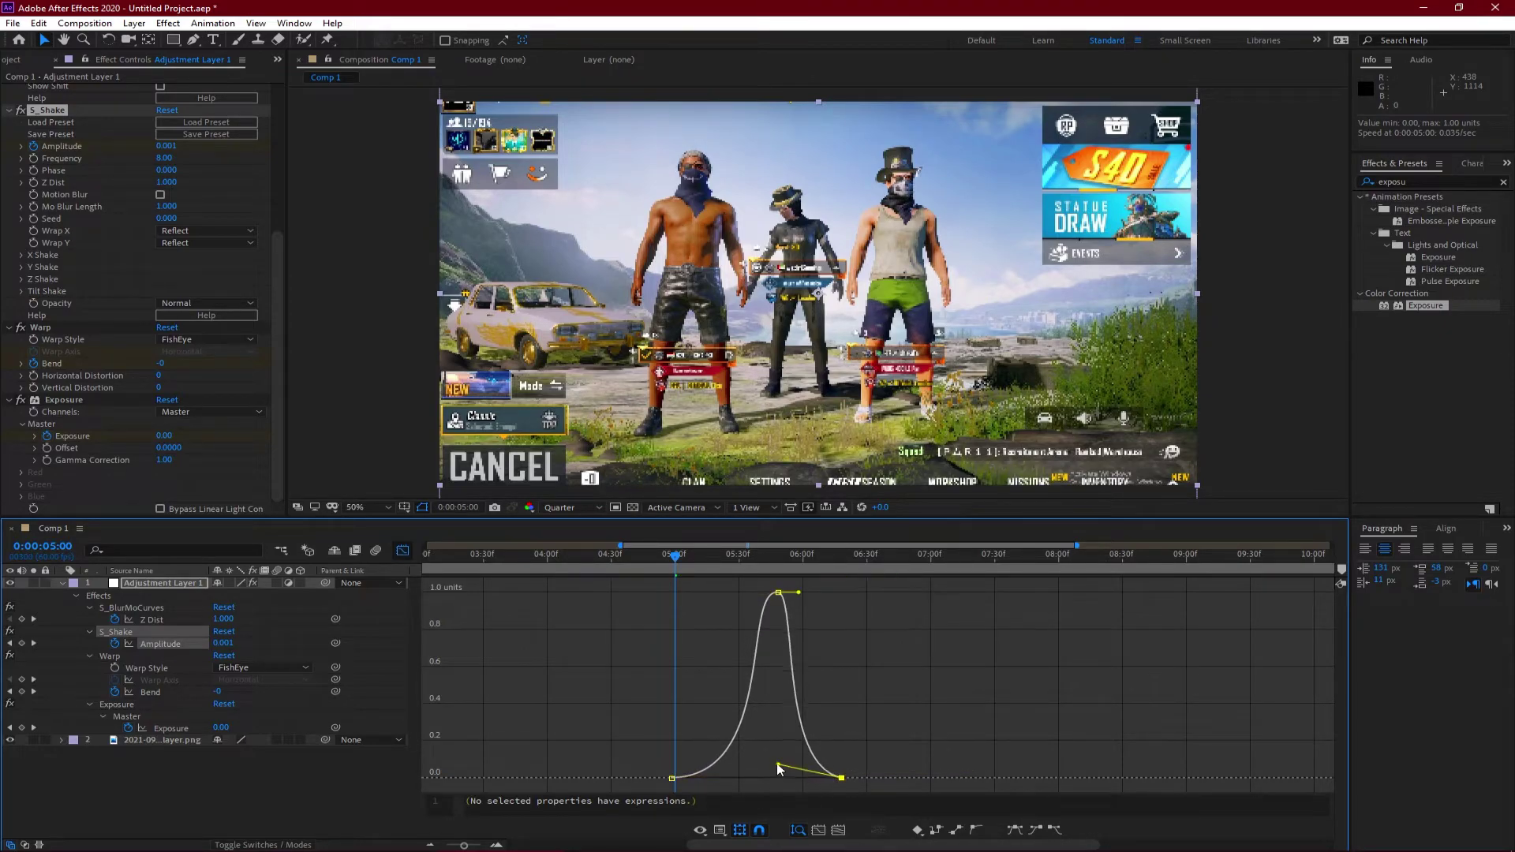
click(779, 594)
drag(779, 766, 778, 760)
click(779, 594)
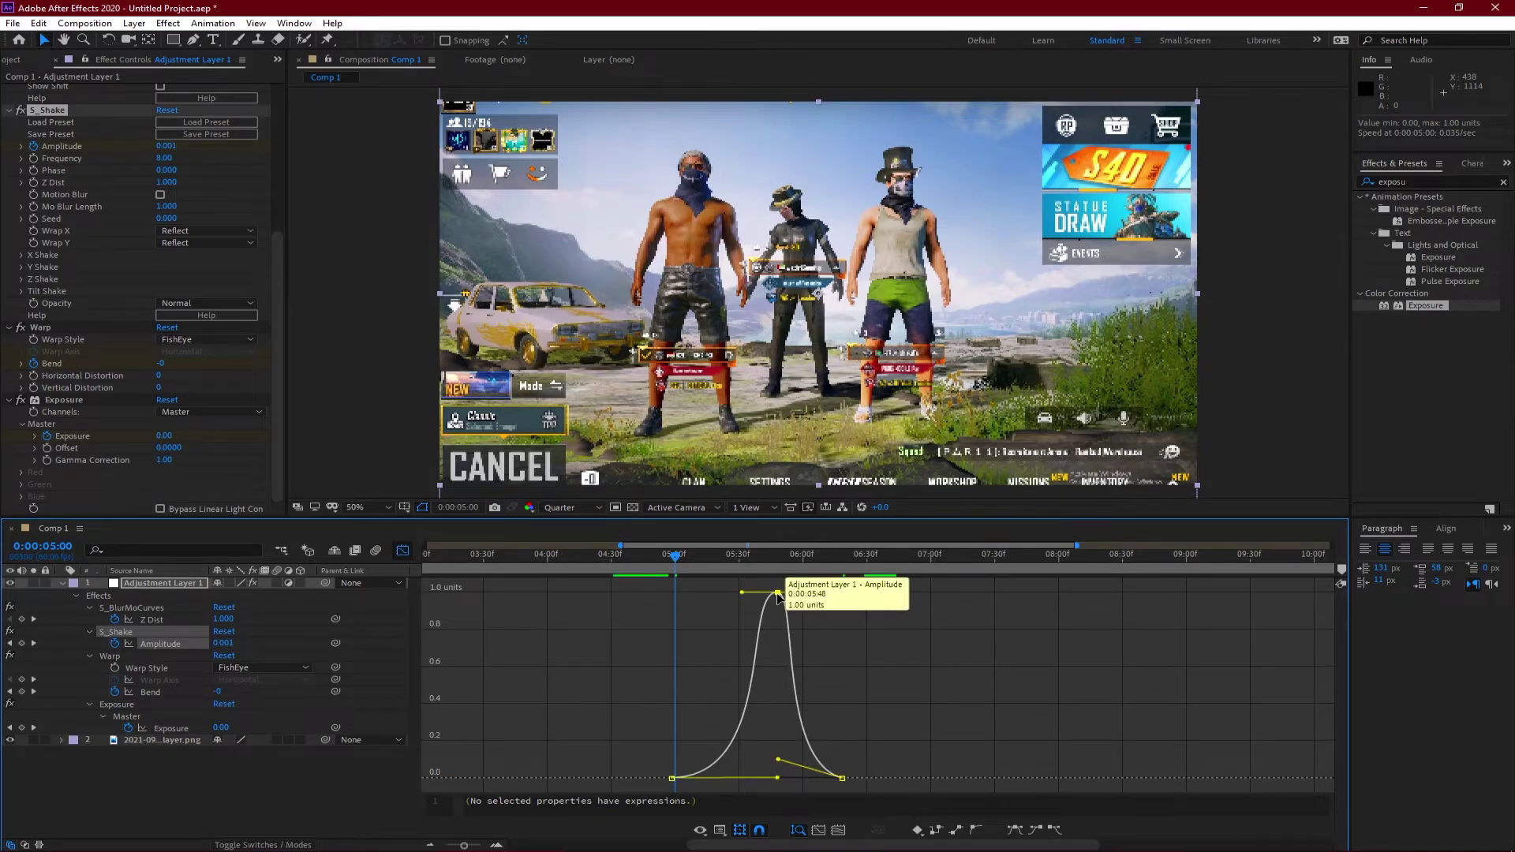
click(400, 551)
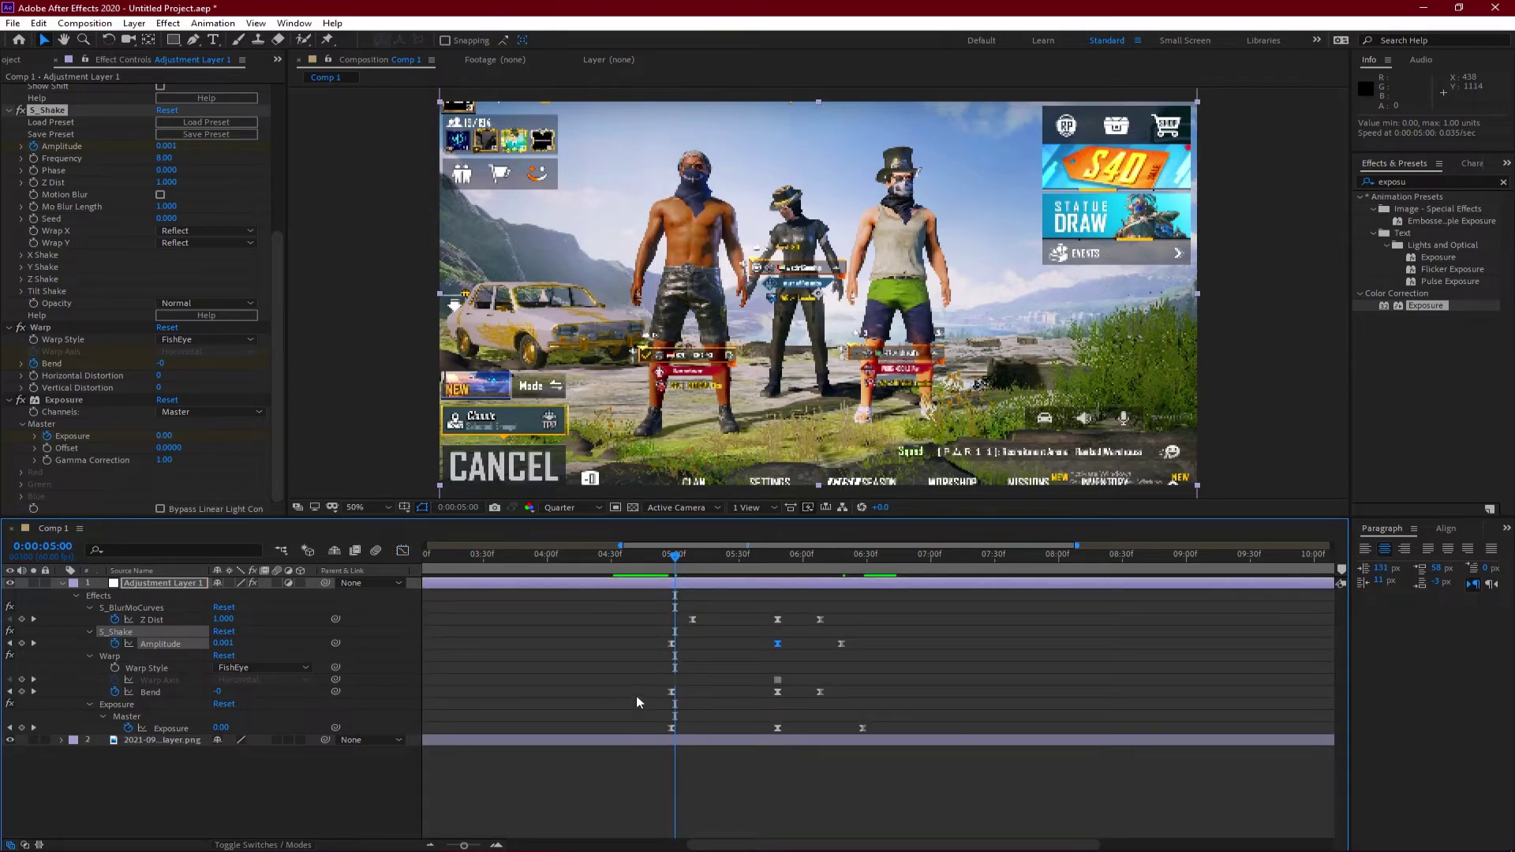
Step: Ease the three Warp Bend keyframes into a narrow, sharp dip to -50 around 05:48 with long handles
click(636, 689)
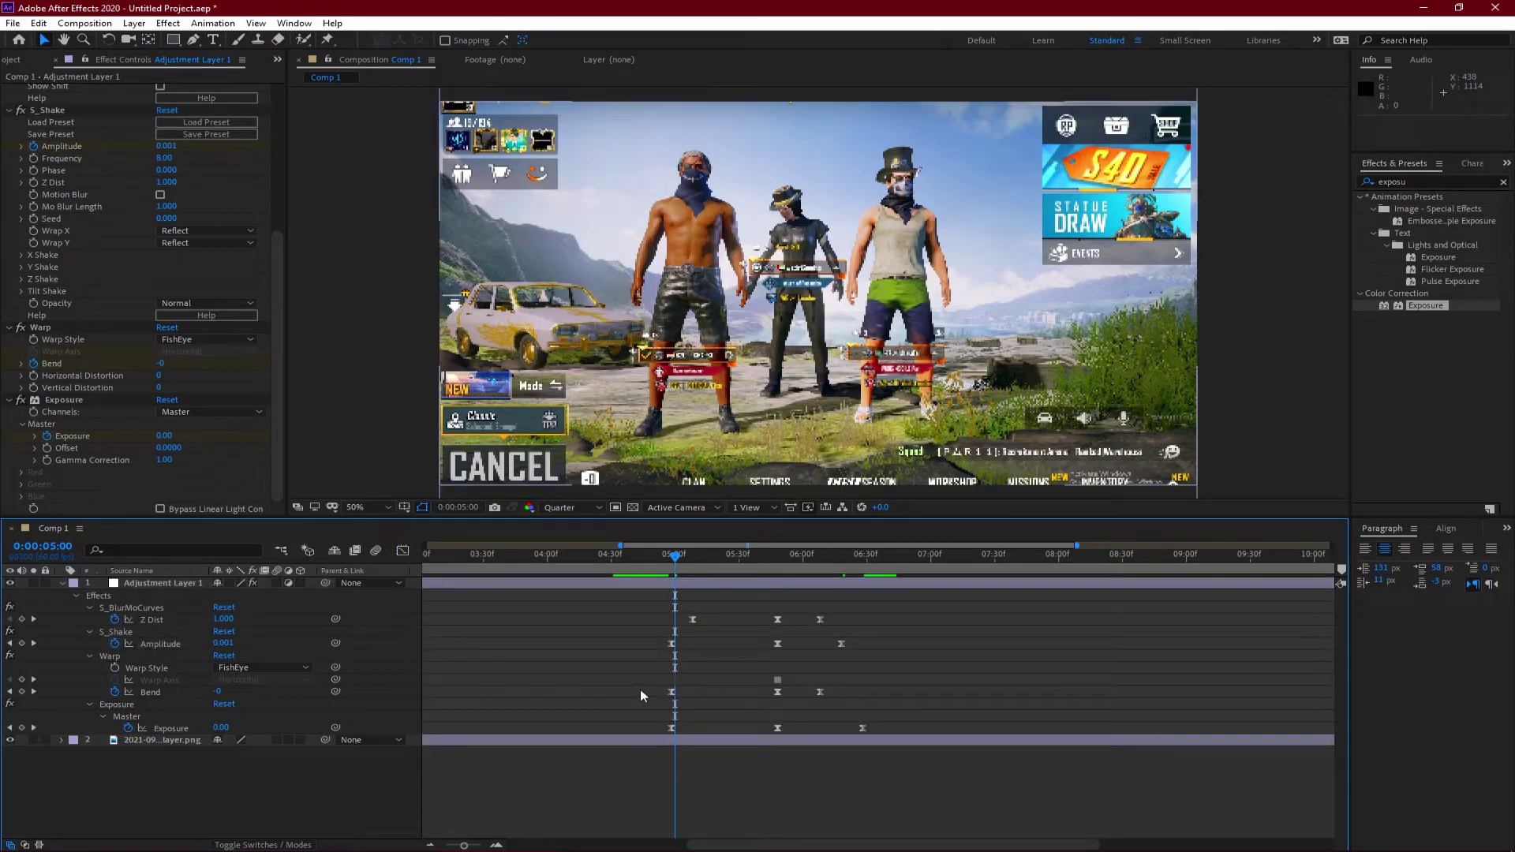
click(652, 555)
drag(662, 683, 828, 688)
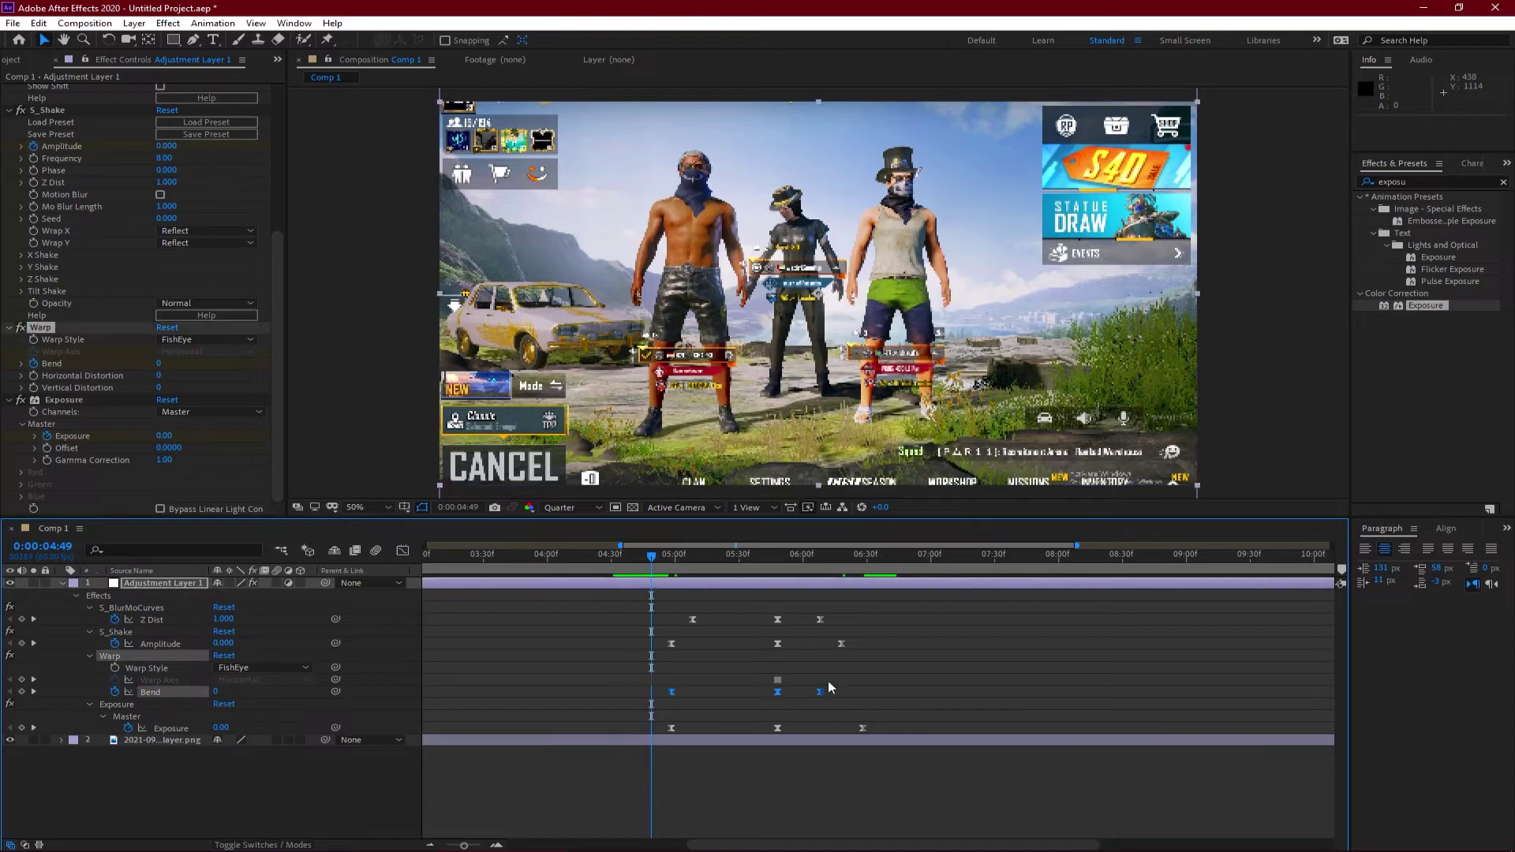
click(402, 551)
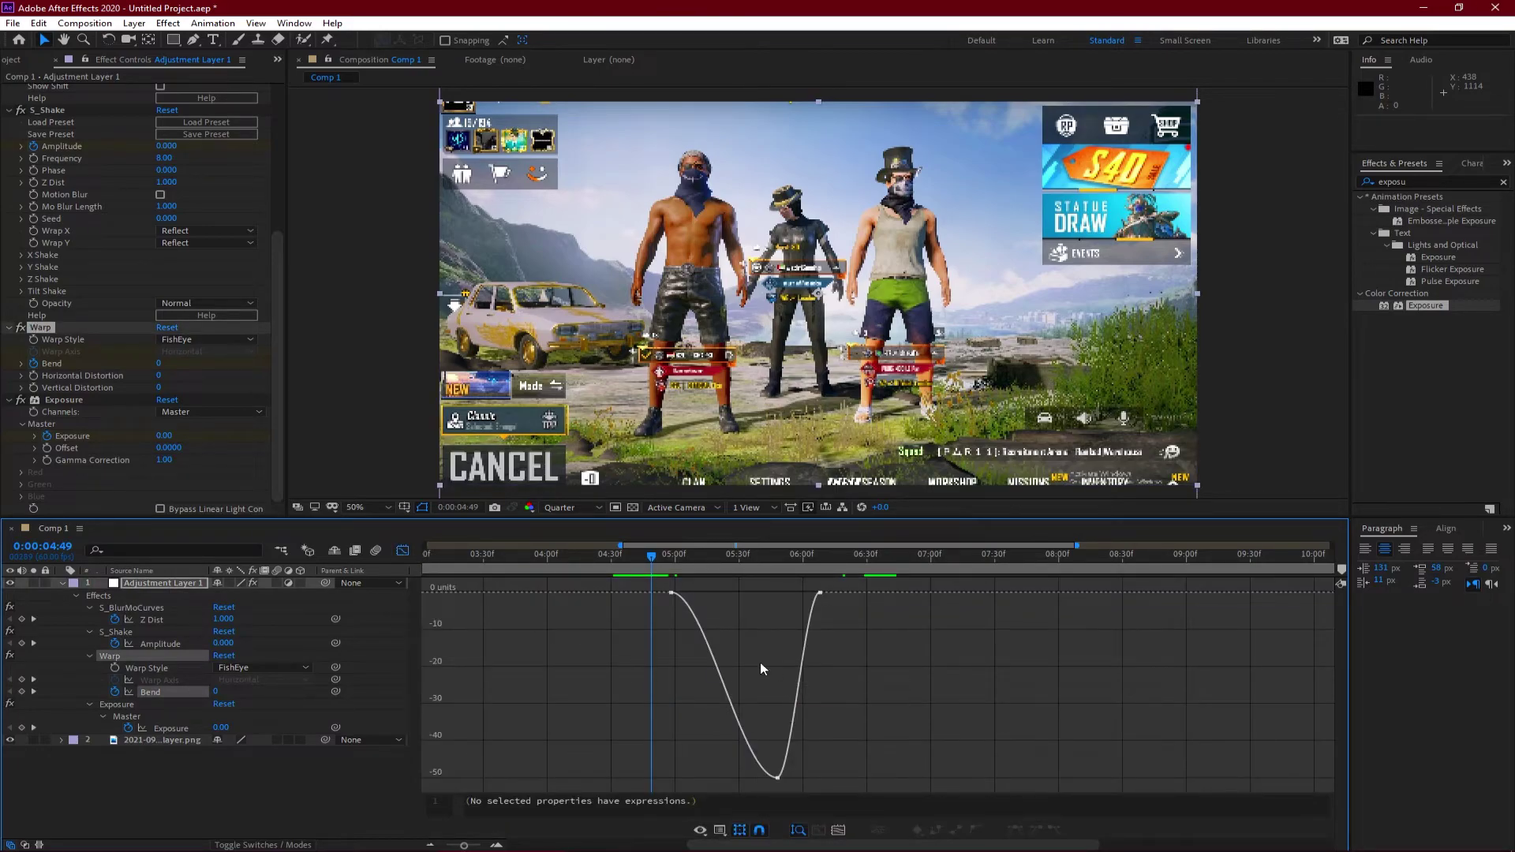
click(780, 778)
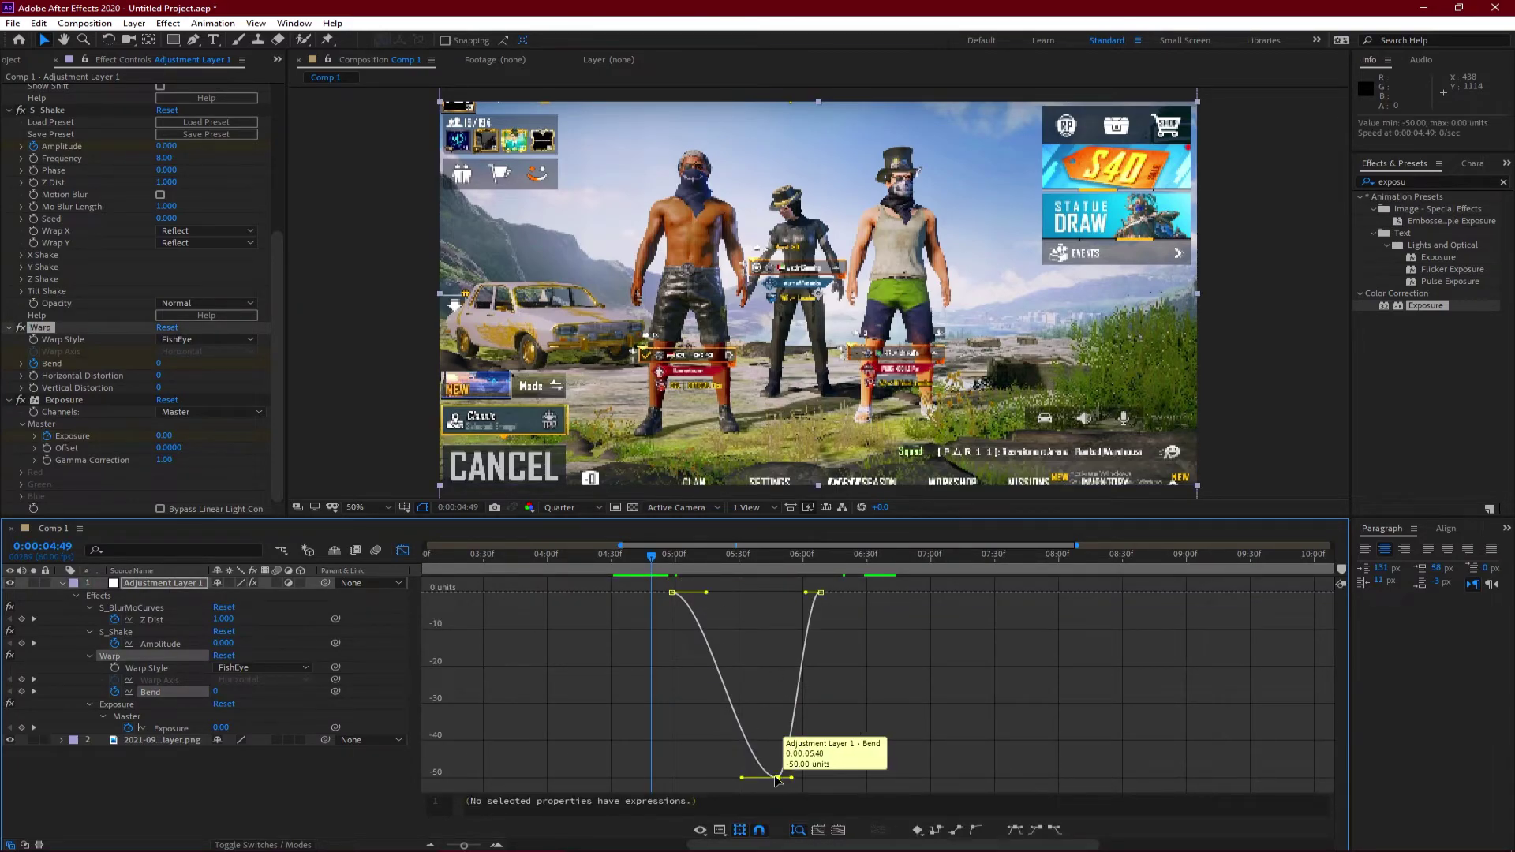
drag(705, 594, 778, 593)
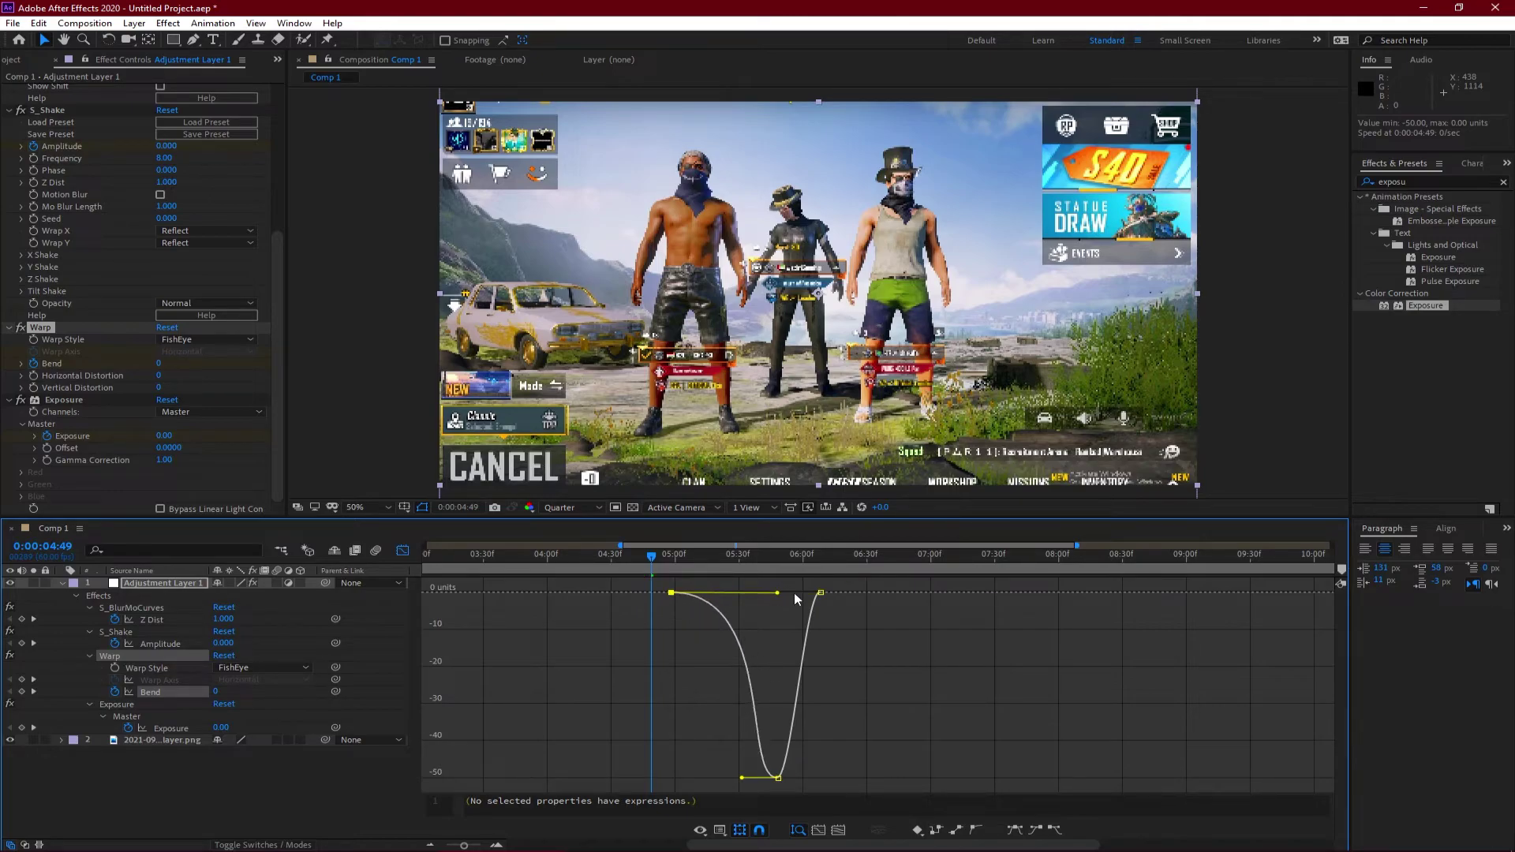
mouse_move(825, 597)
drag(805, 592, 775, 582)
click(778, 778)
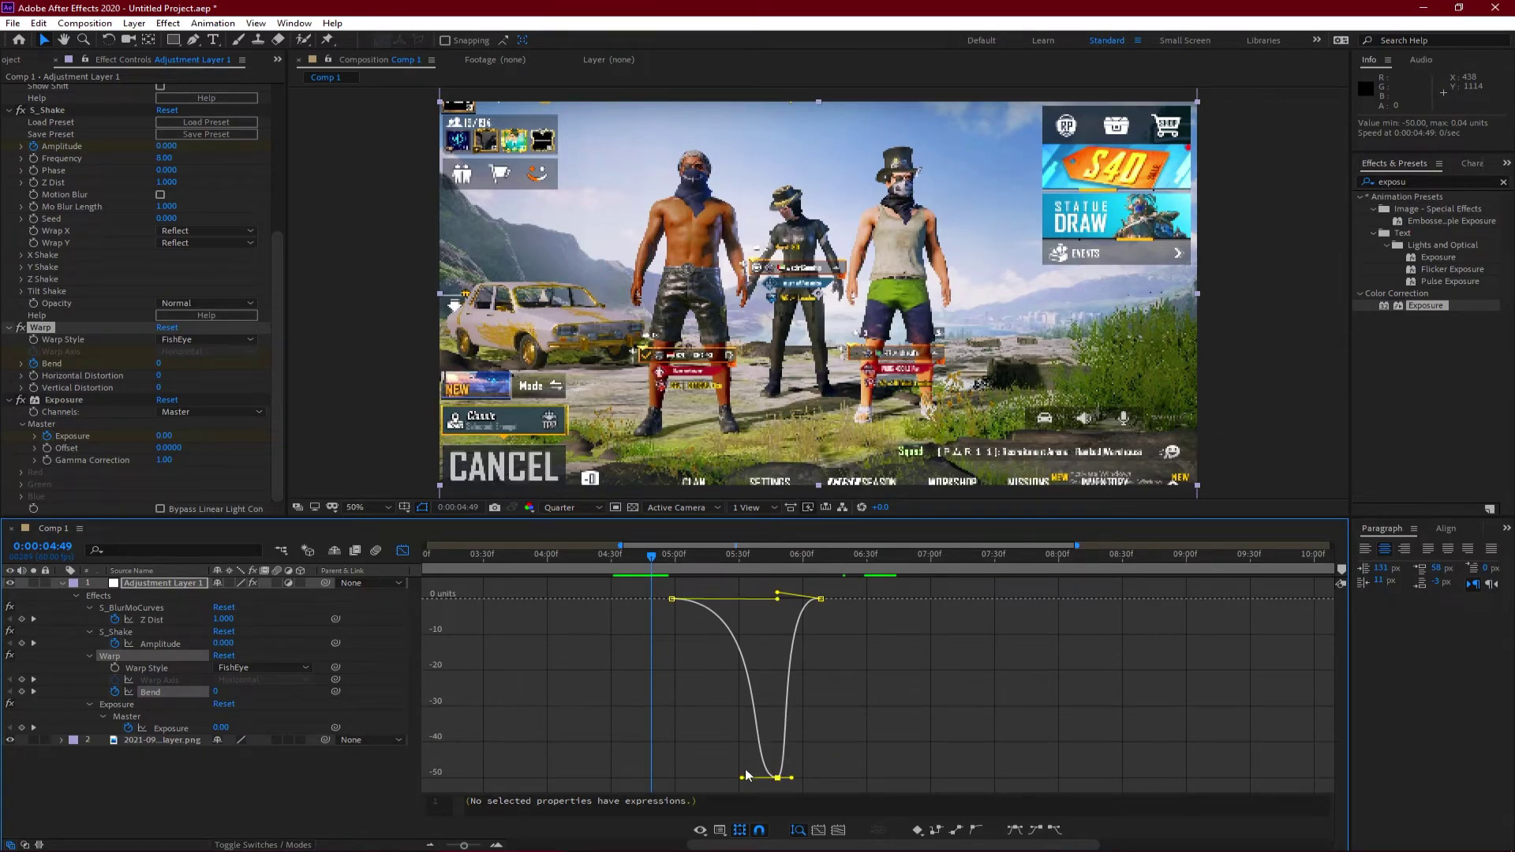
drag(741, 779, 789, 770)
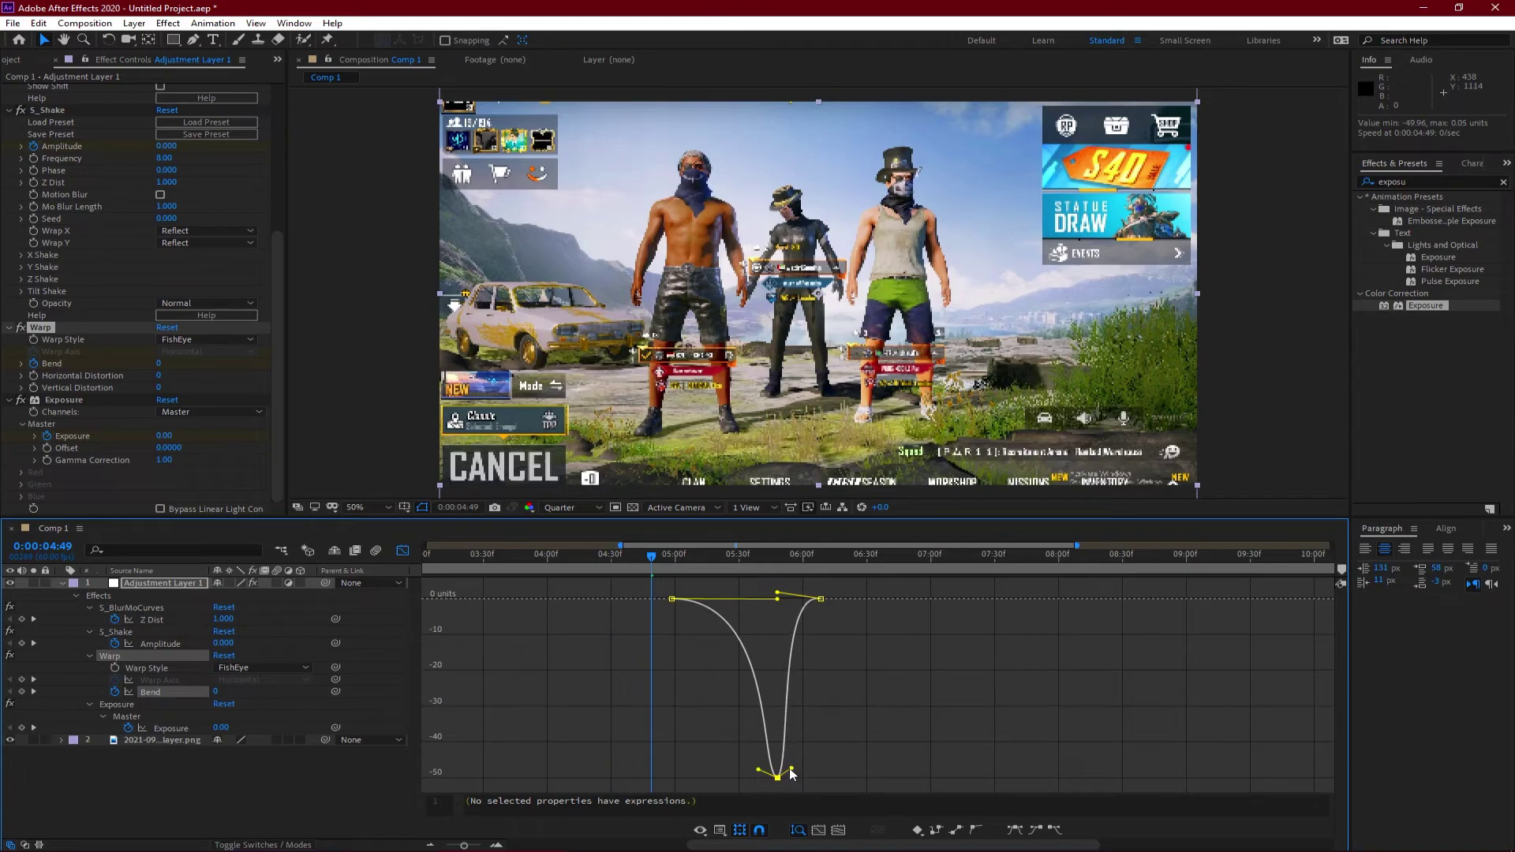
click(403, 551)
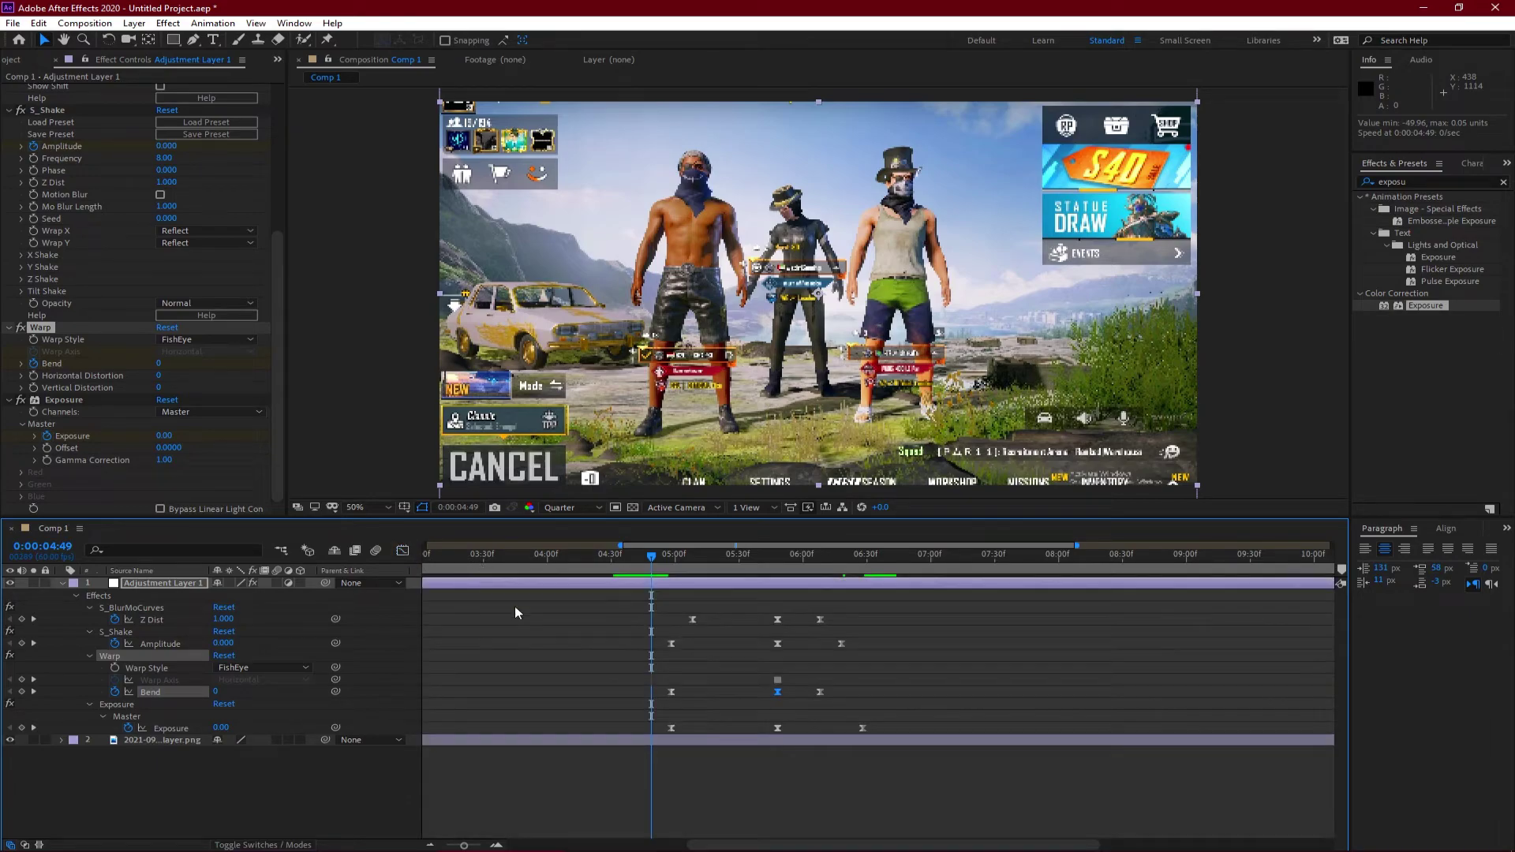
Step: Preview the transition from 0:00:04:45
click(748, 786)
click(642, 555)
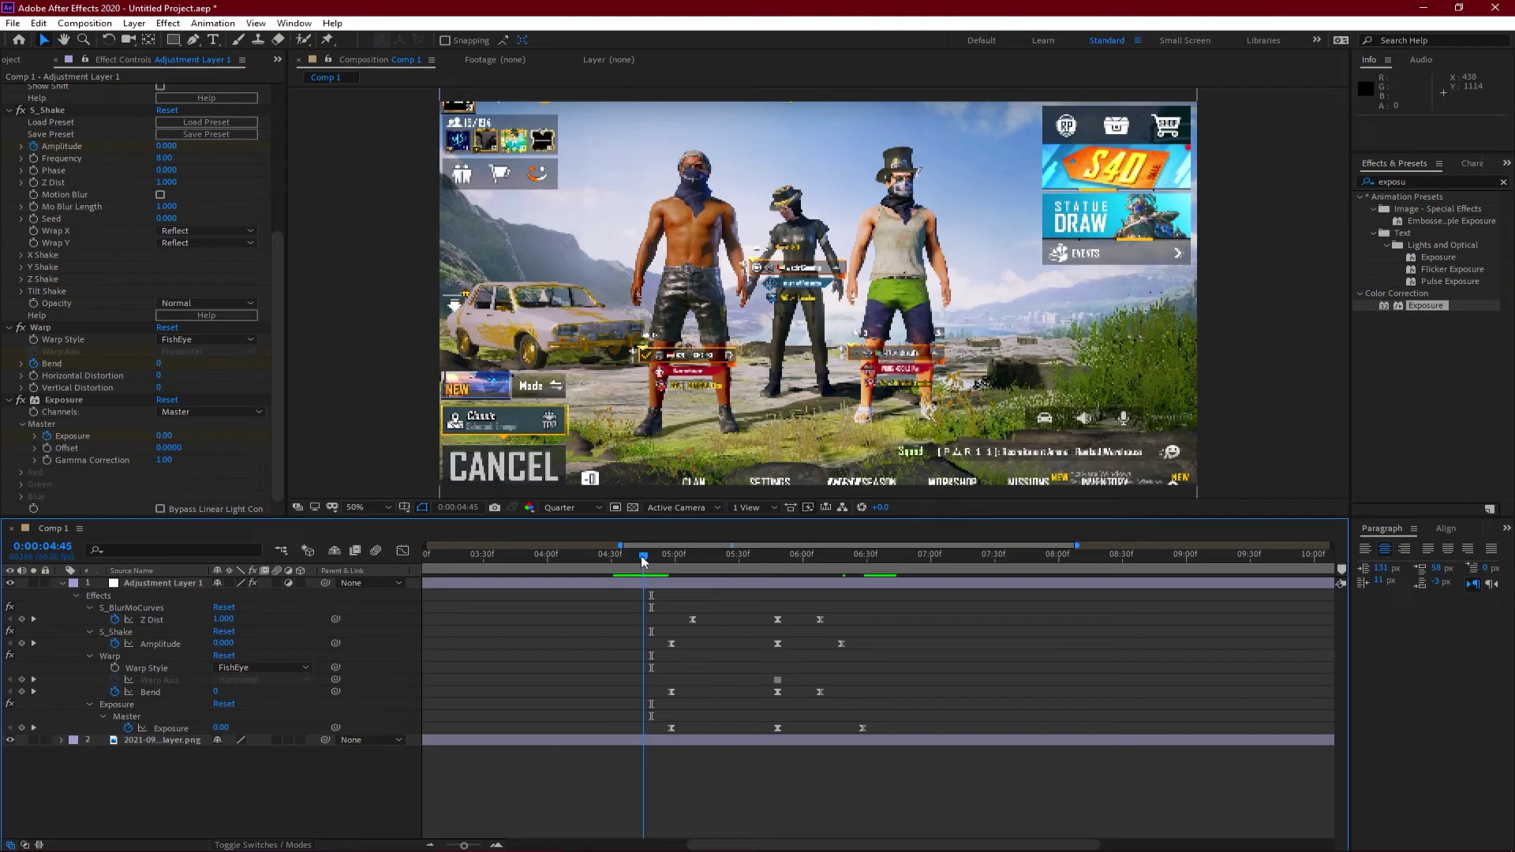
key(space)
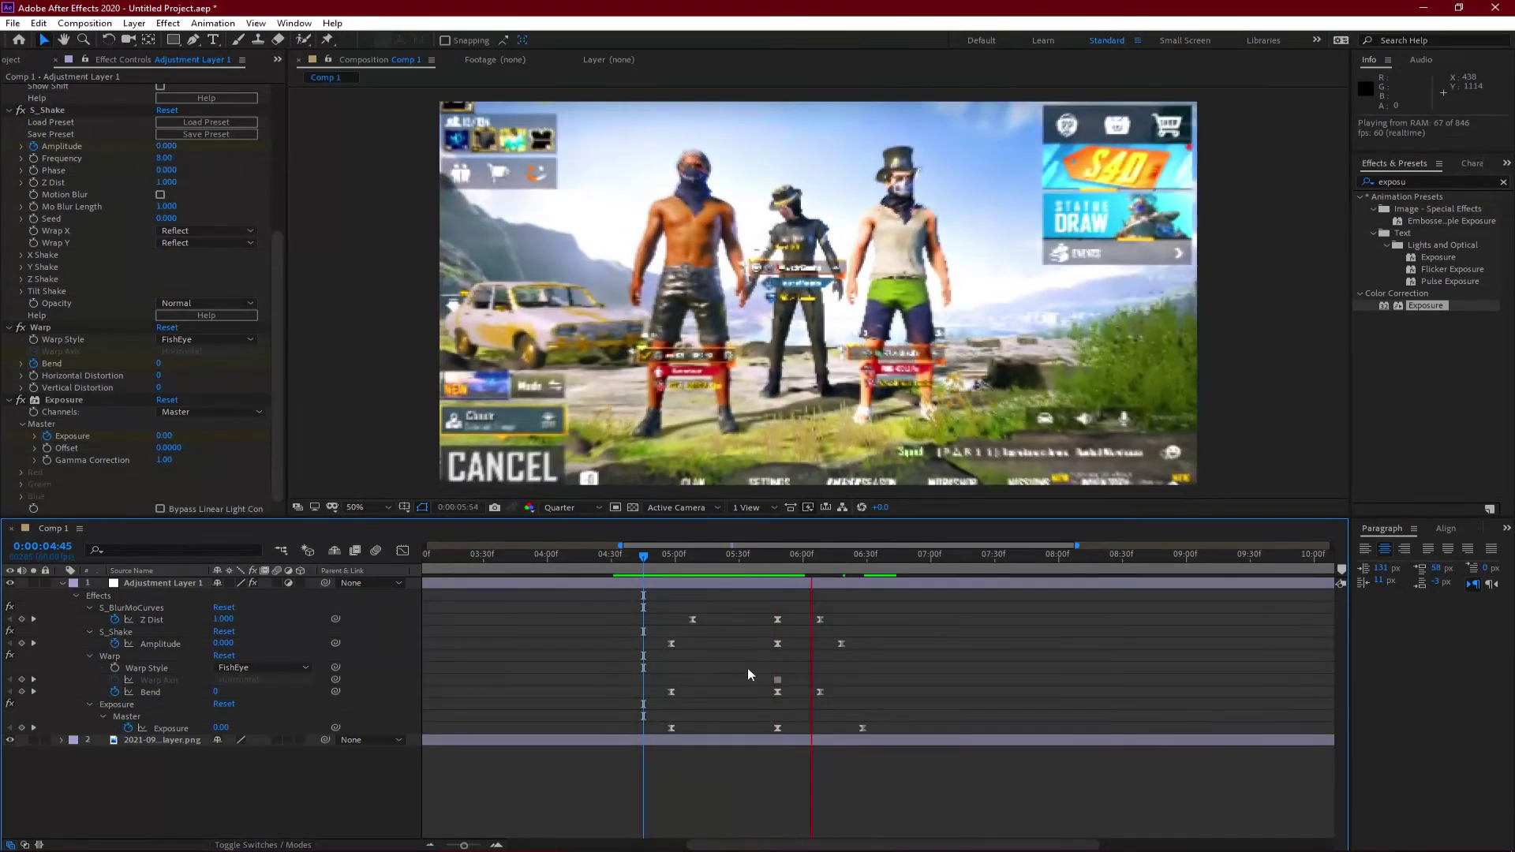
click(646, 564)
Step: Replay the transition from 0:00:04:43, then quit After Effects without saving
drag(660, 563, 640, 602)
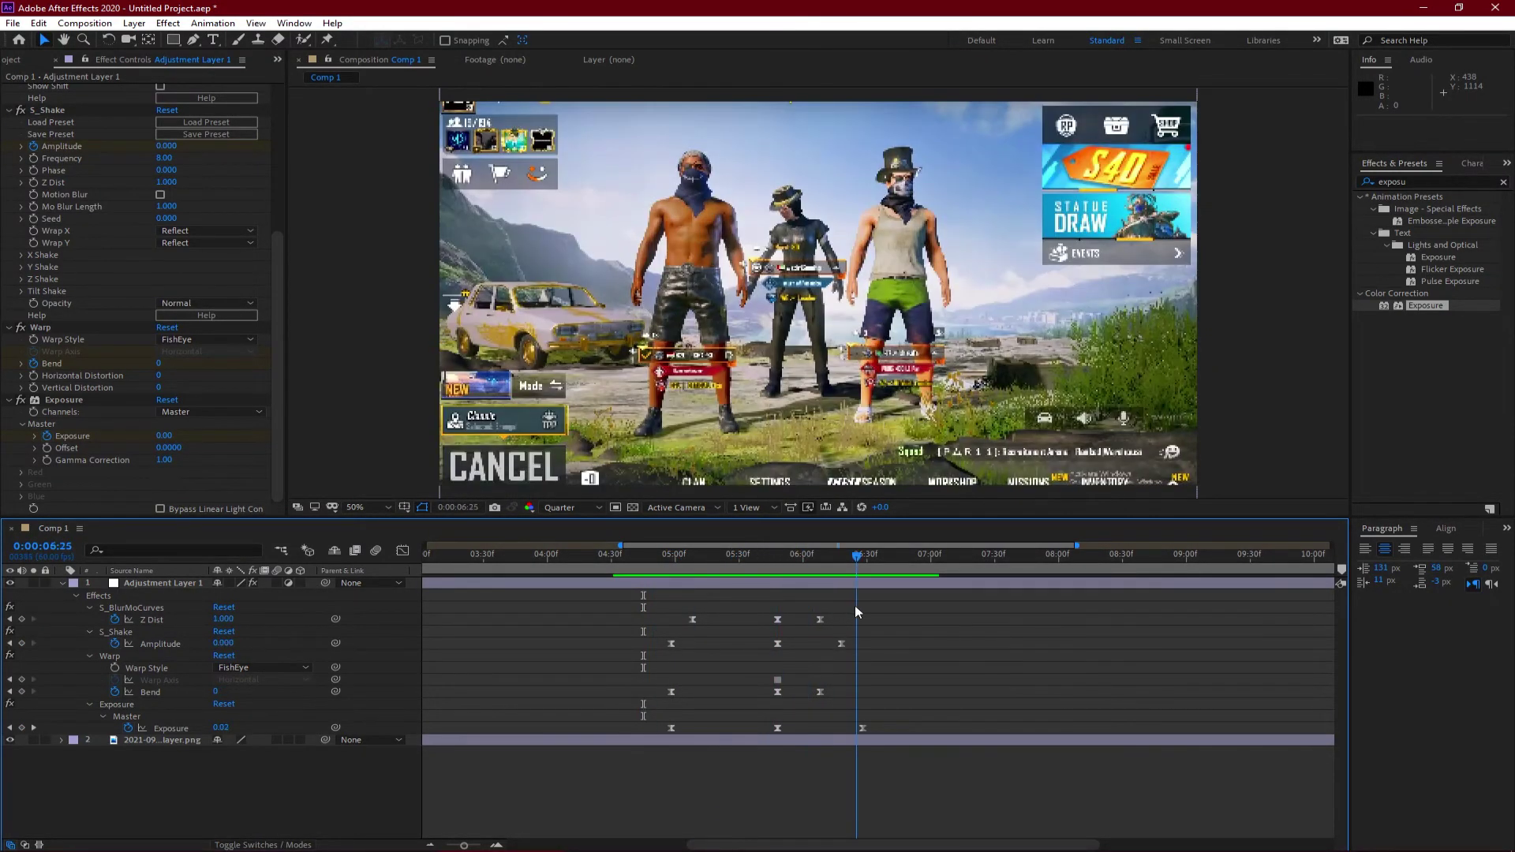
key(space)
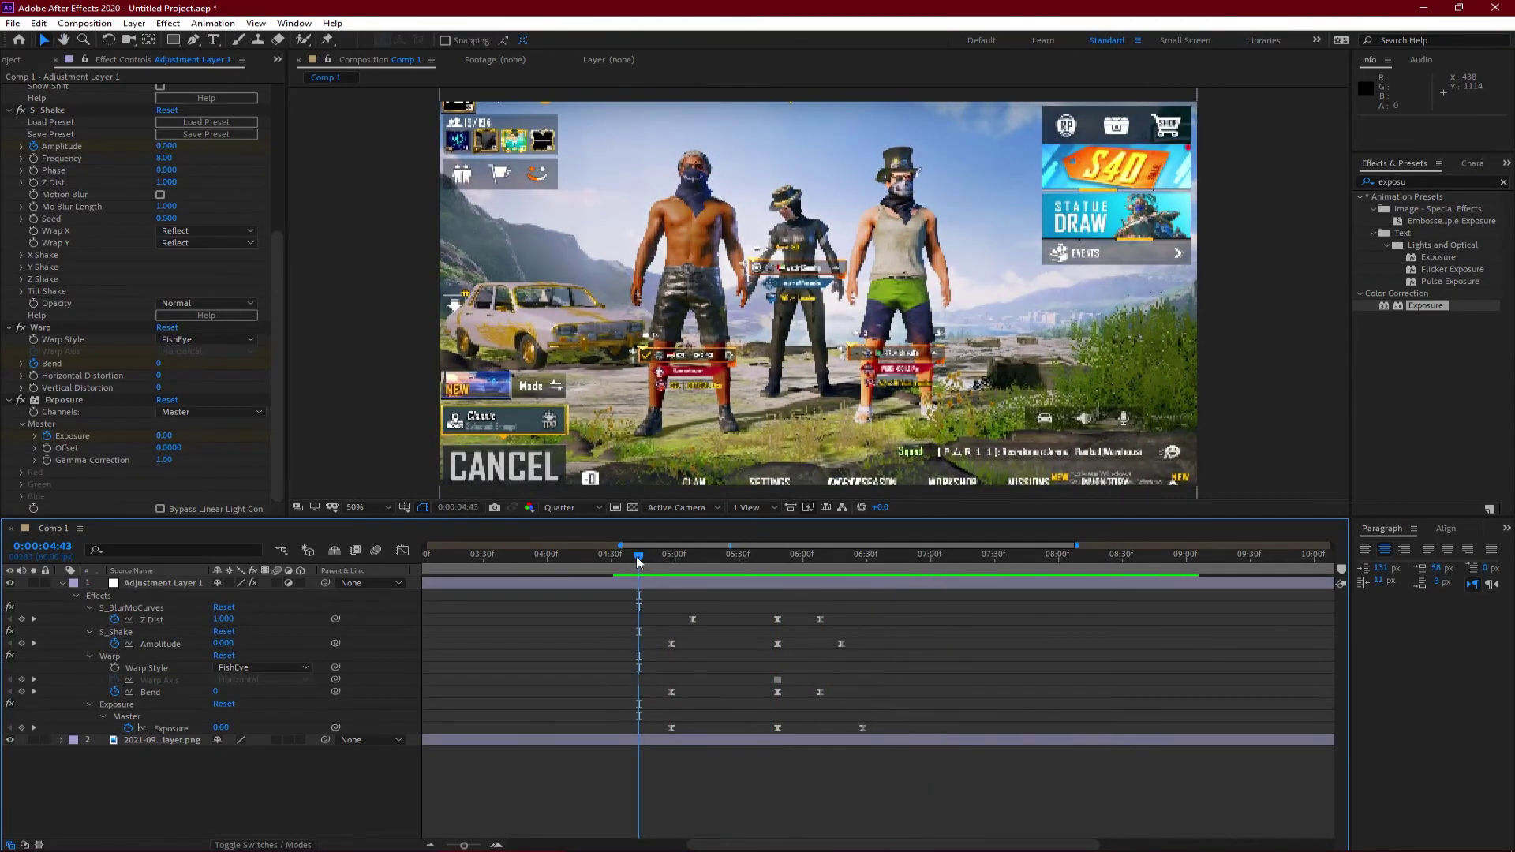
click(799, 451)
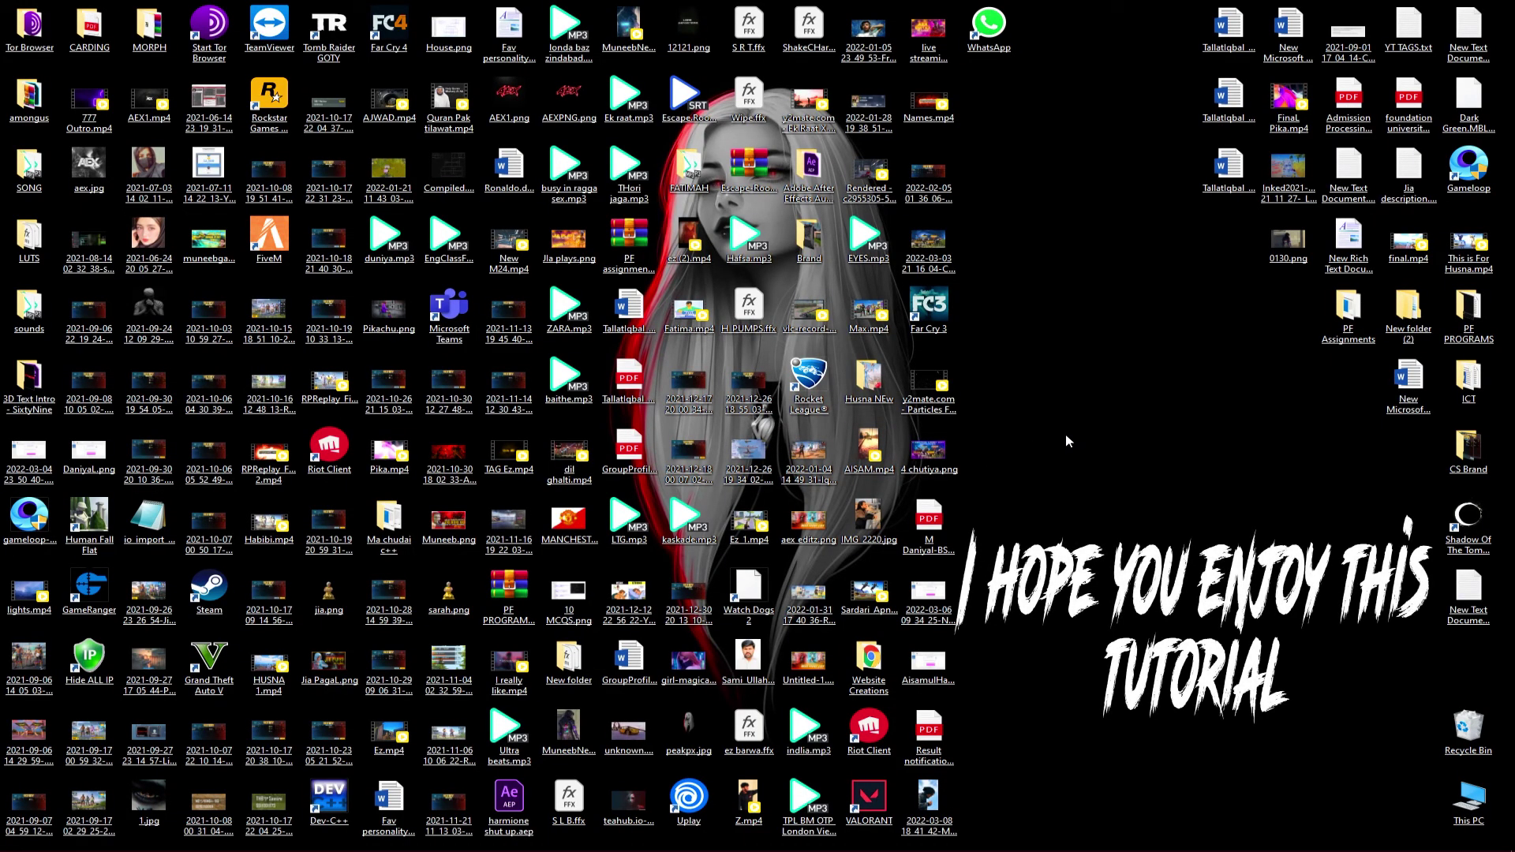
right_click(1077, 428)
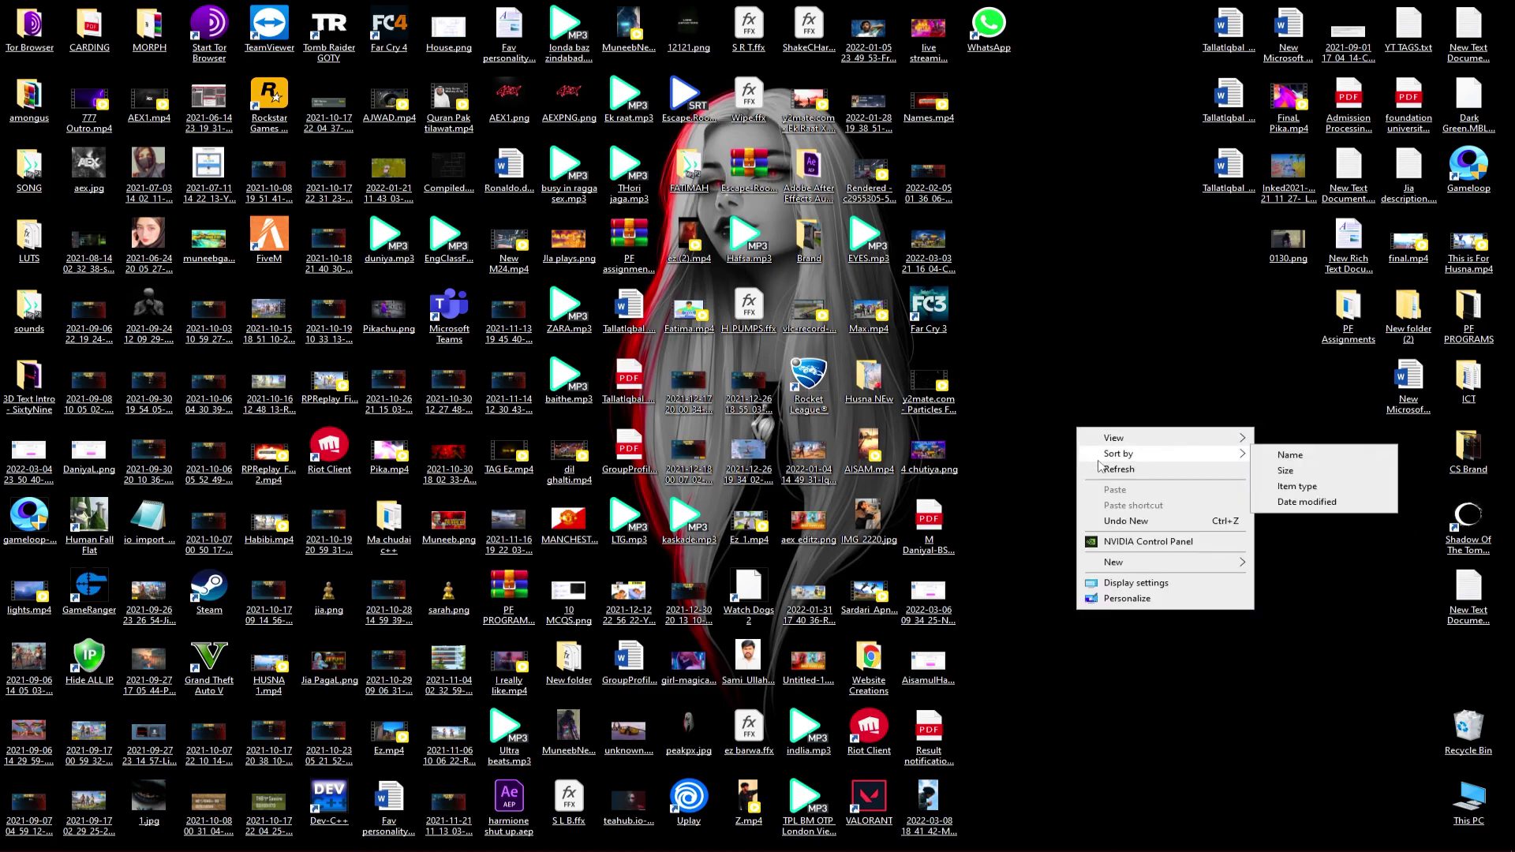